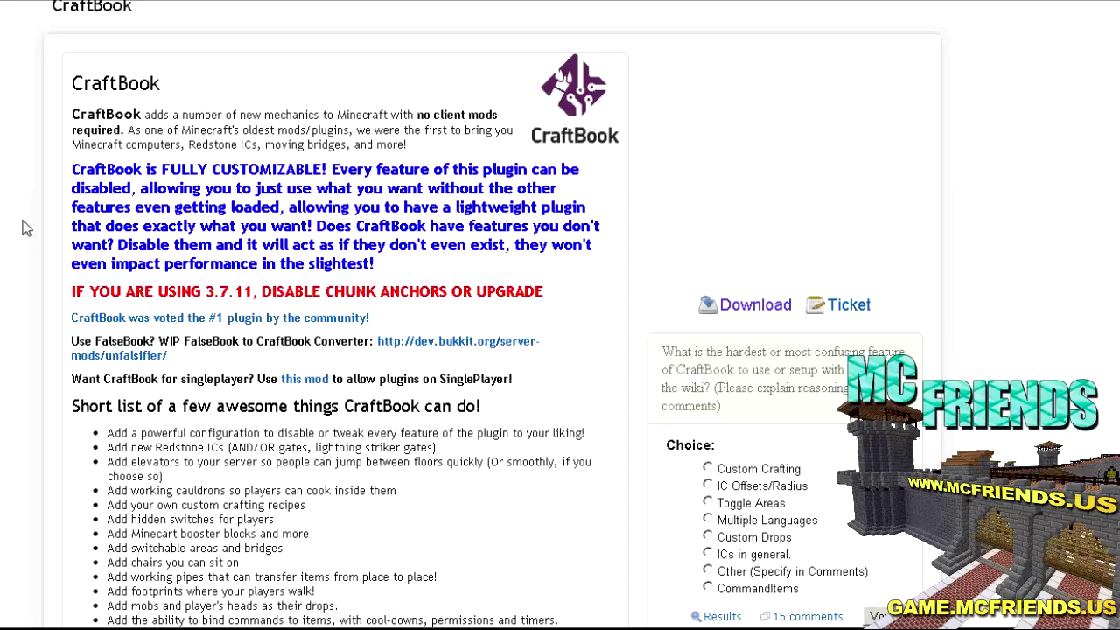
Read through the CraftBook plugin page, from its overview down to the mechanisms in the basic feature list
scroll(26, 227, "down", 2)
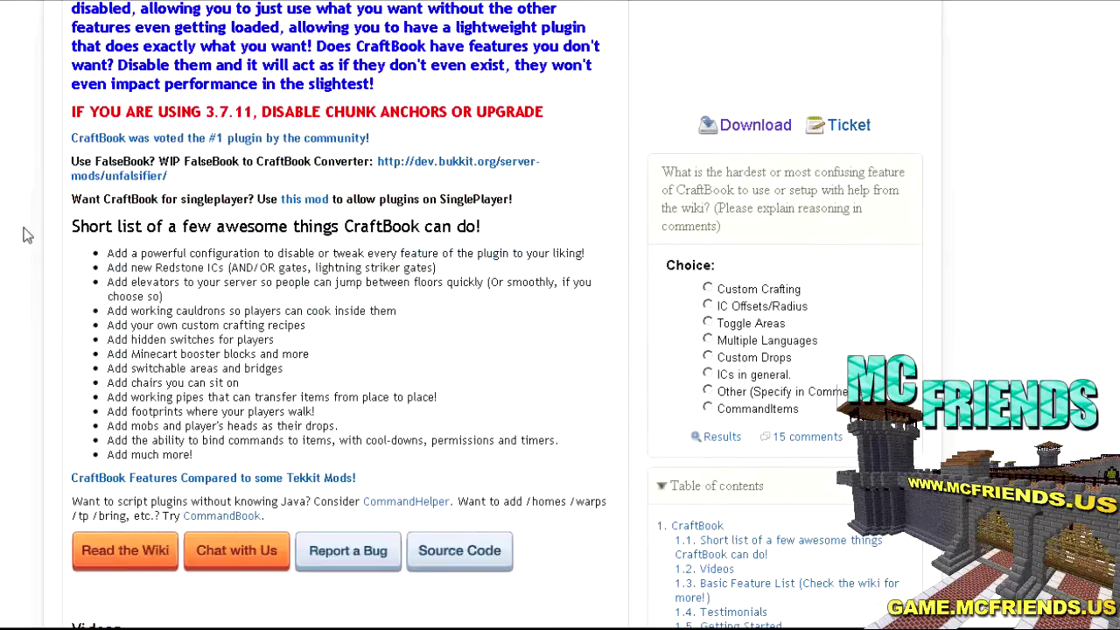
scroll(26, 235, "up", 1)
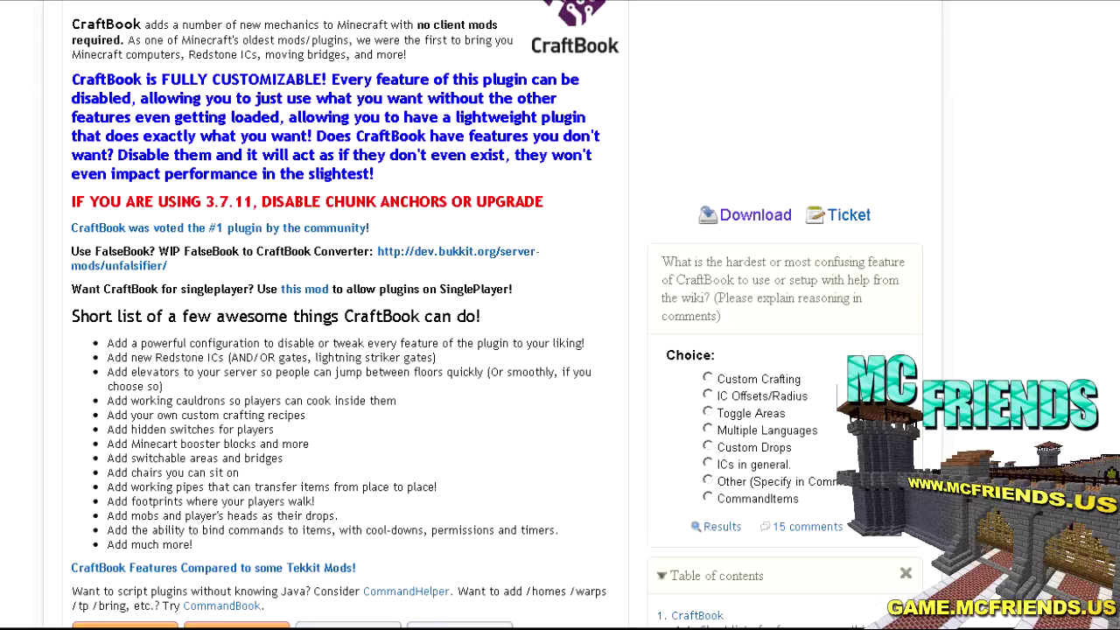
scroll(560, 315, "down", 20)
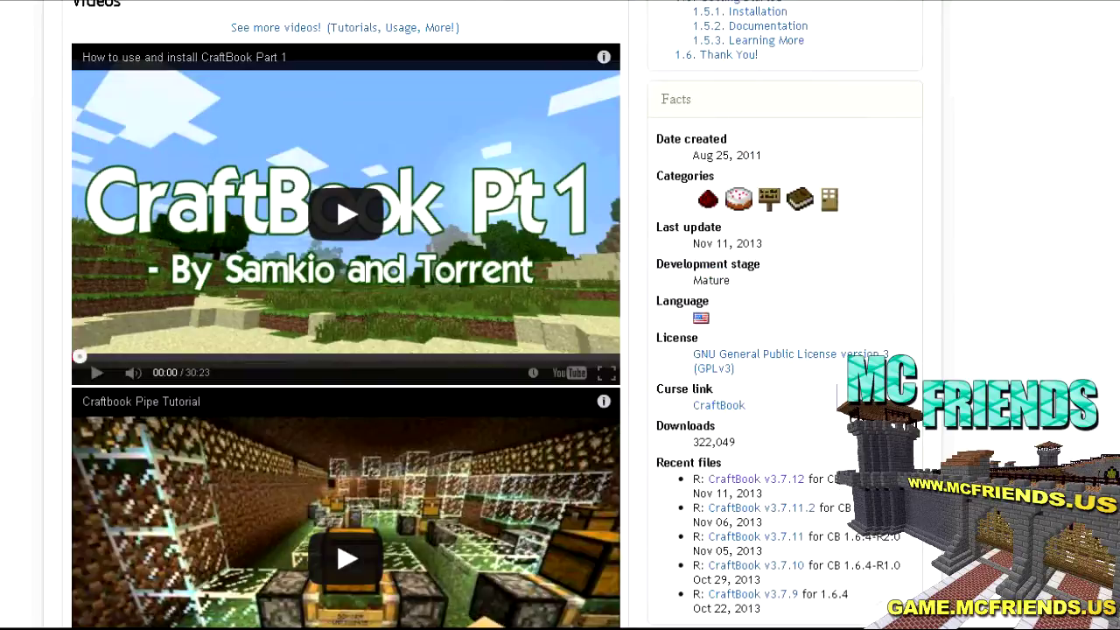
scroll(560, 315, "down", 8)
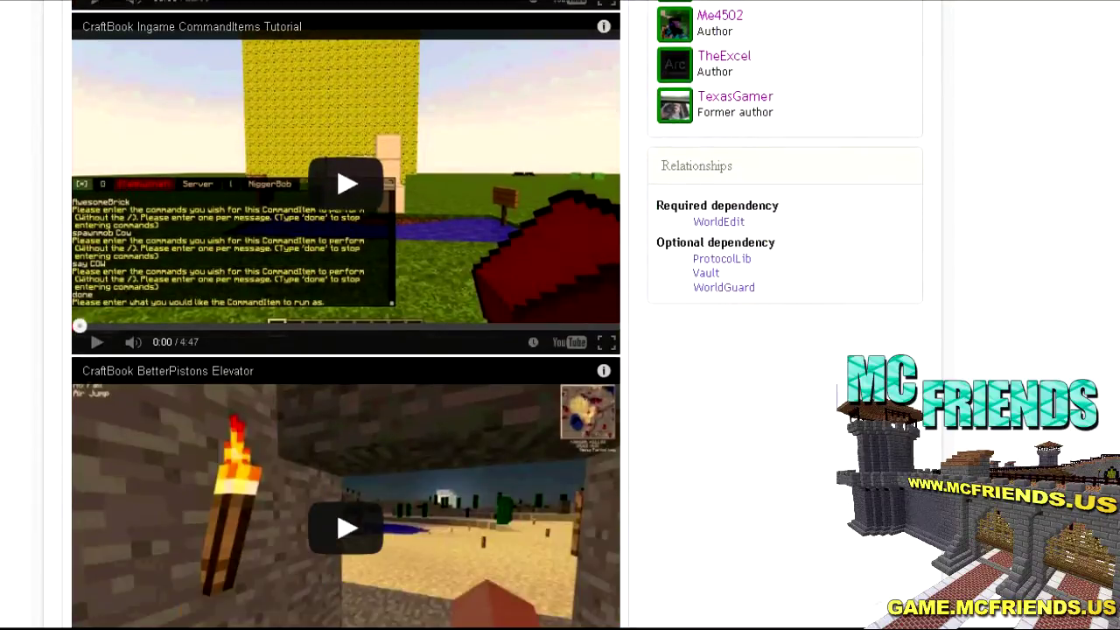
scroll(561, 315, "down", 9)
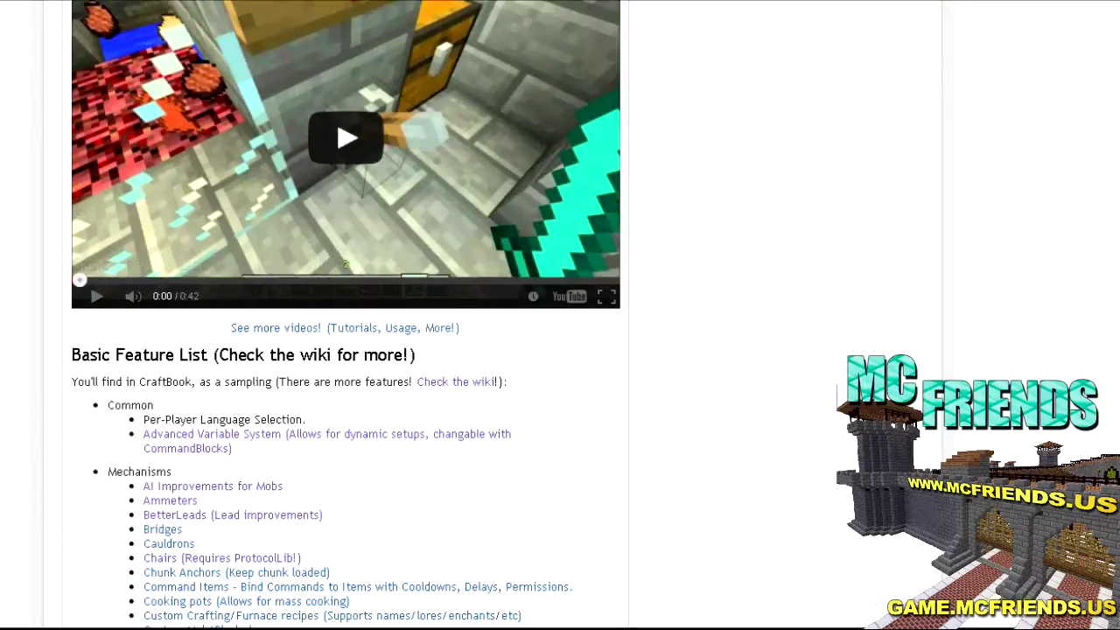
scroll(560, 315, "down", 2)
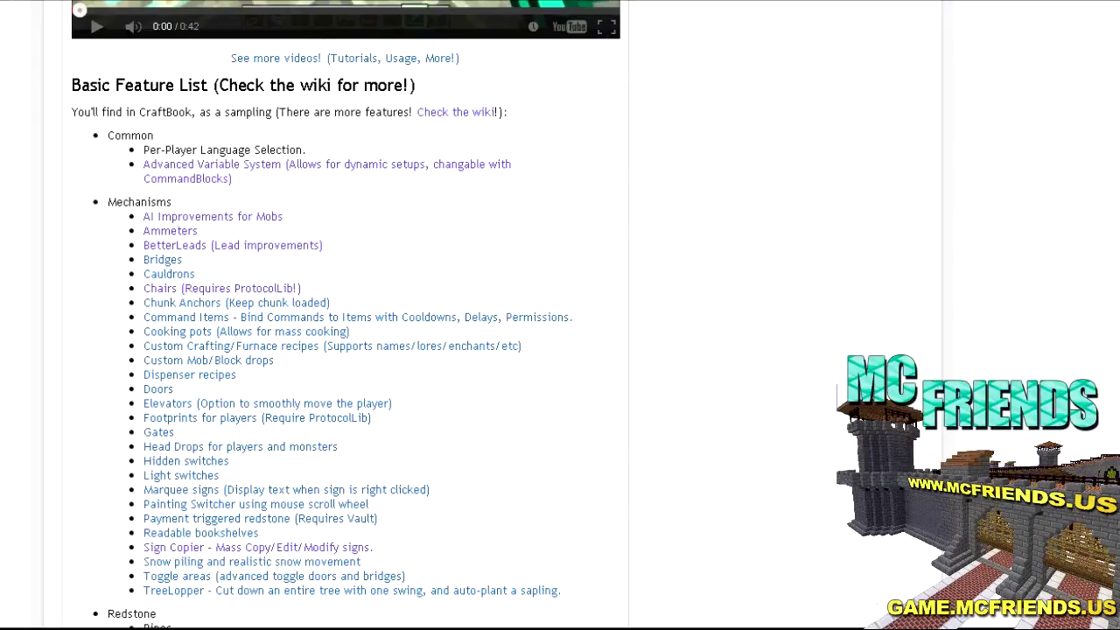
scroll(80, 96, "down", 2)
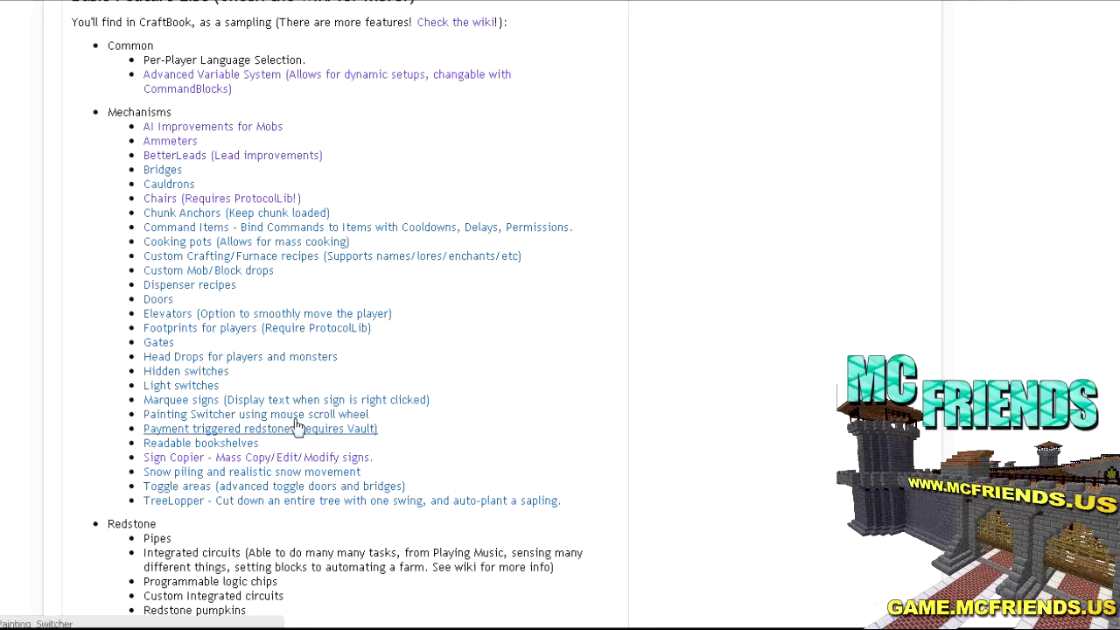
Open the wiki page for player footprints, review its usage, permissions and configuration, and close it
left_click(215, 335)
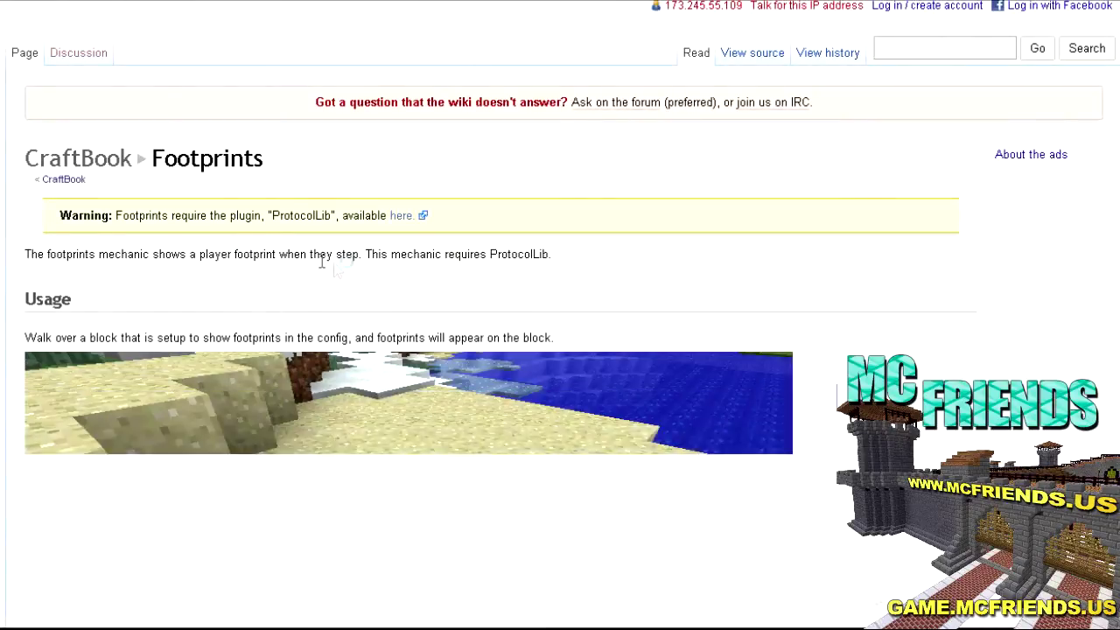
scroll(520, 436, "down", 2)
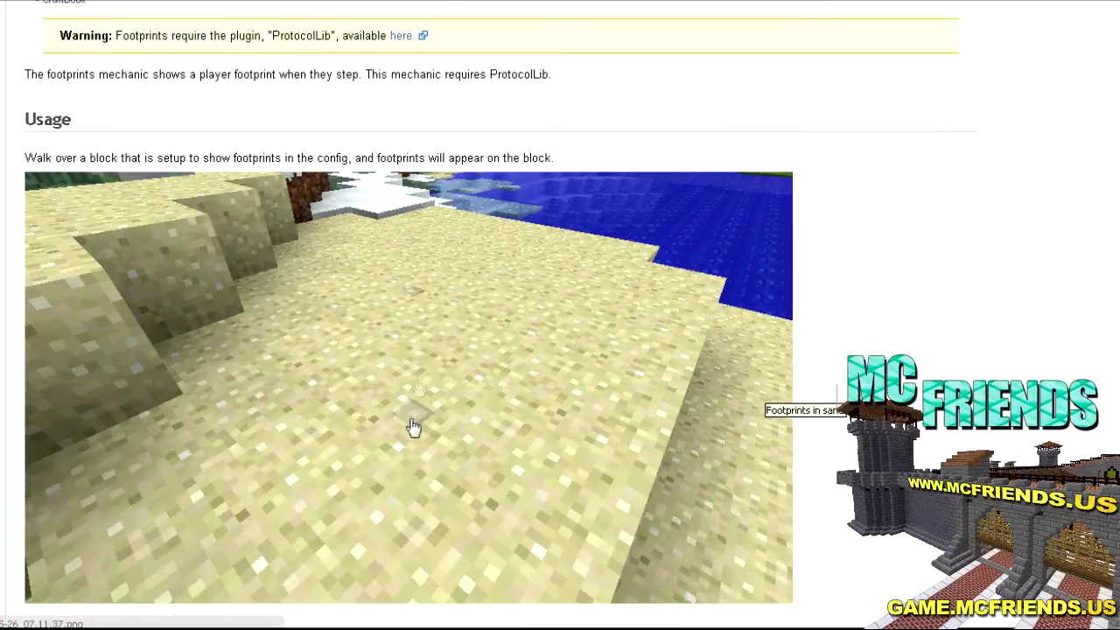
scroll(412, 429, "down", 3)
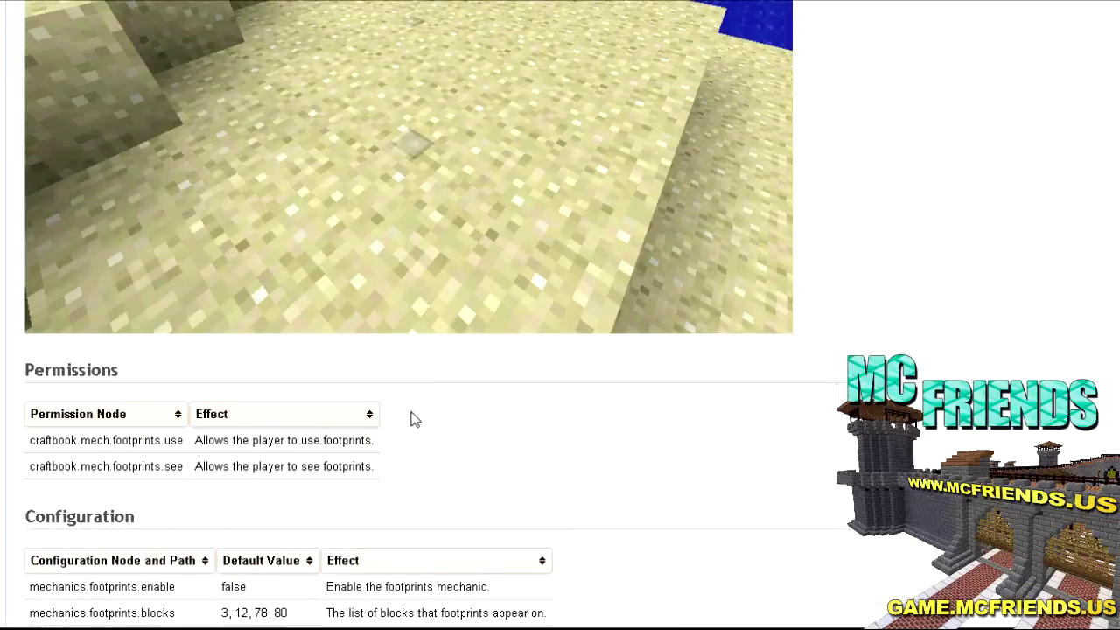
scroll(412, 418, "up", 5)
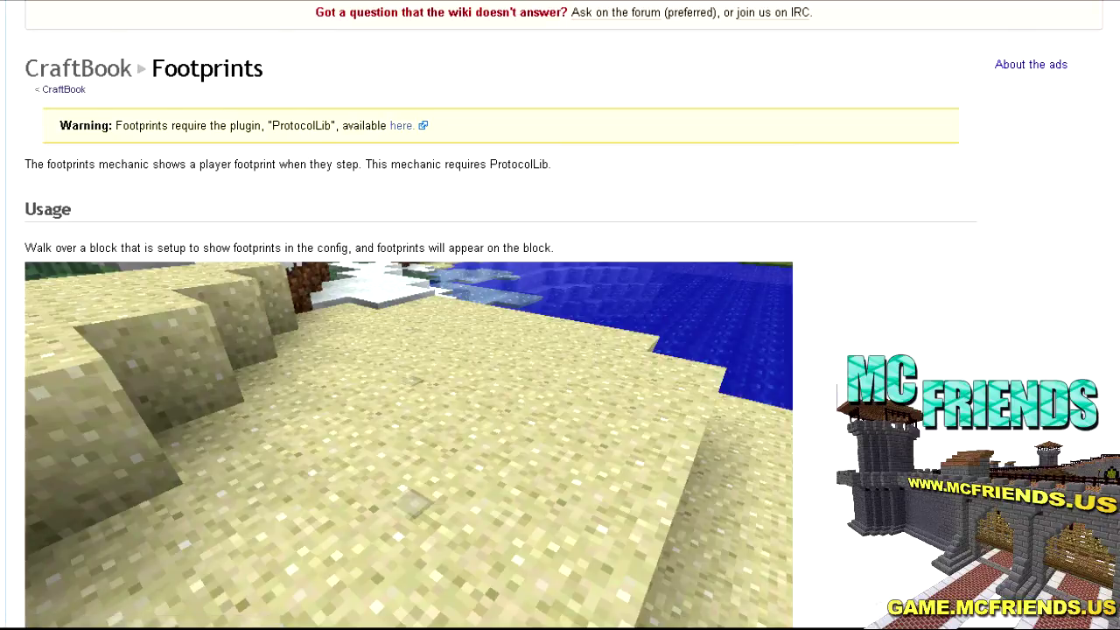
key("ctrl+w")
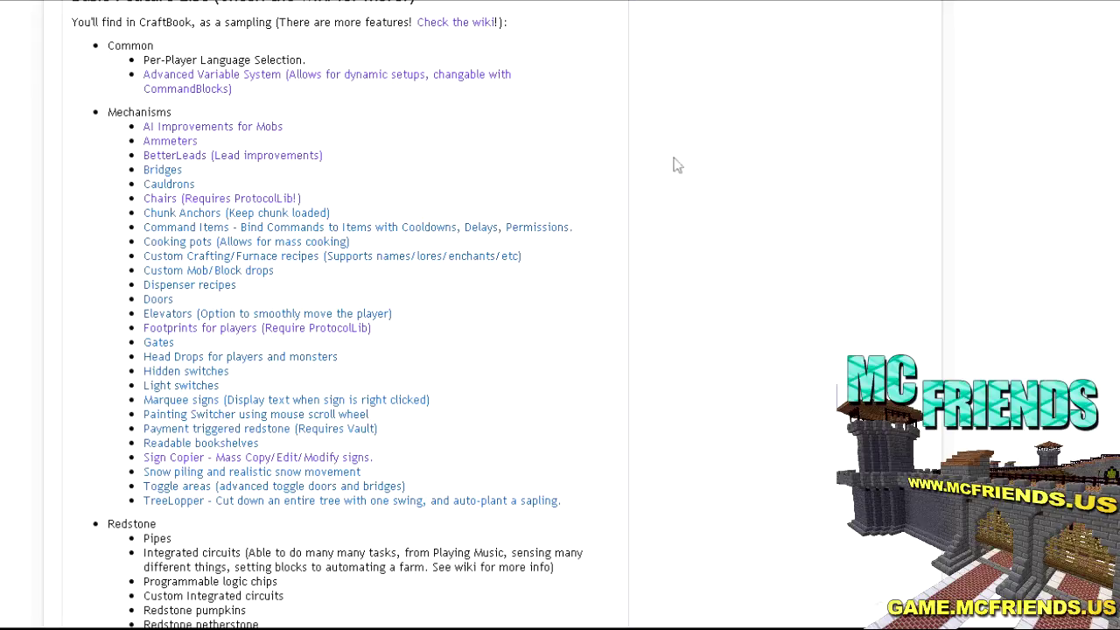
Go to the CraftBook wiki's feature list and open the elevator page from the mechanisms
key("ctrl+Tab")
scroll(655, 259, "up", 3)
scroll(657, 251, "up", 18)
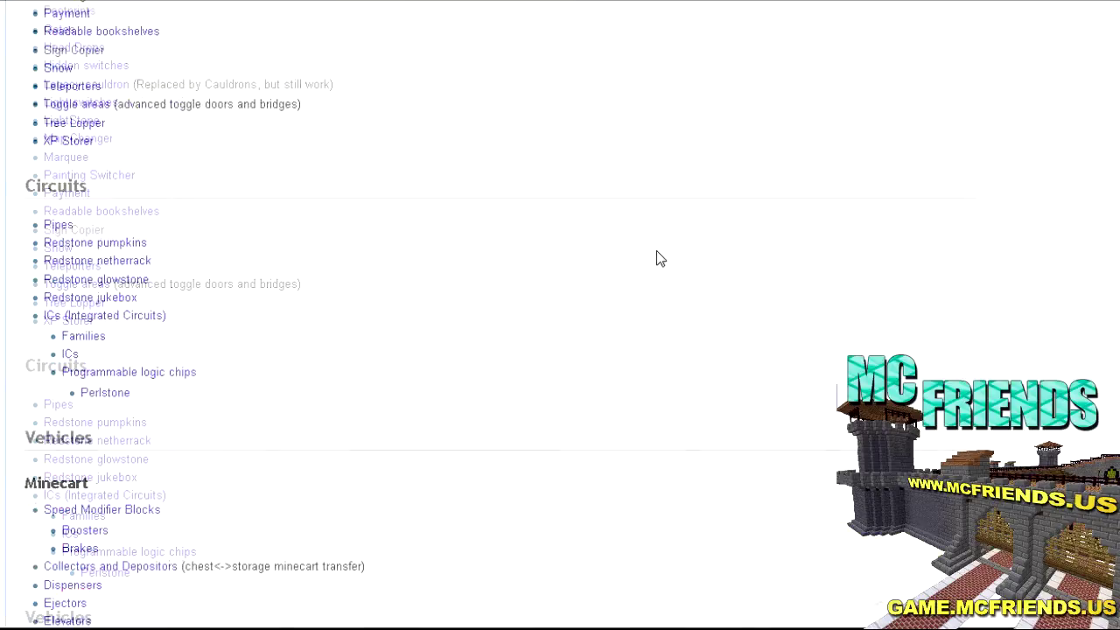
scroll(657, 250, "down", 2)
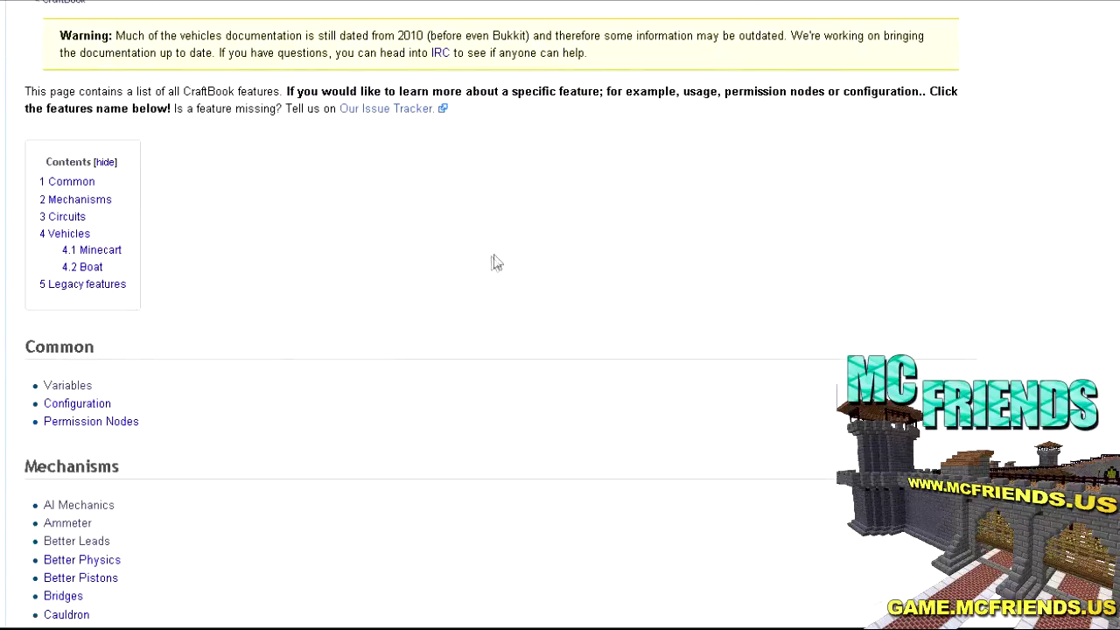
scroll(493, 260, "down", 5)
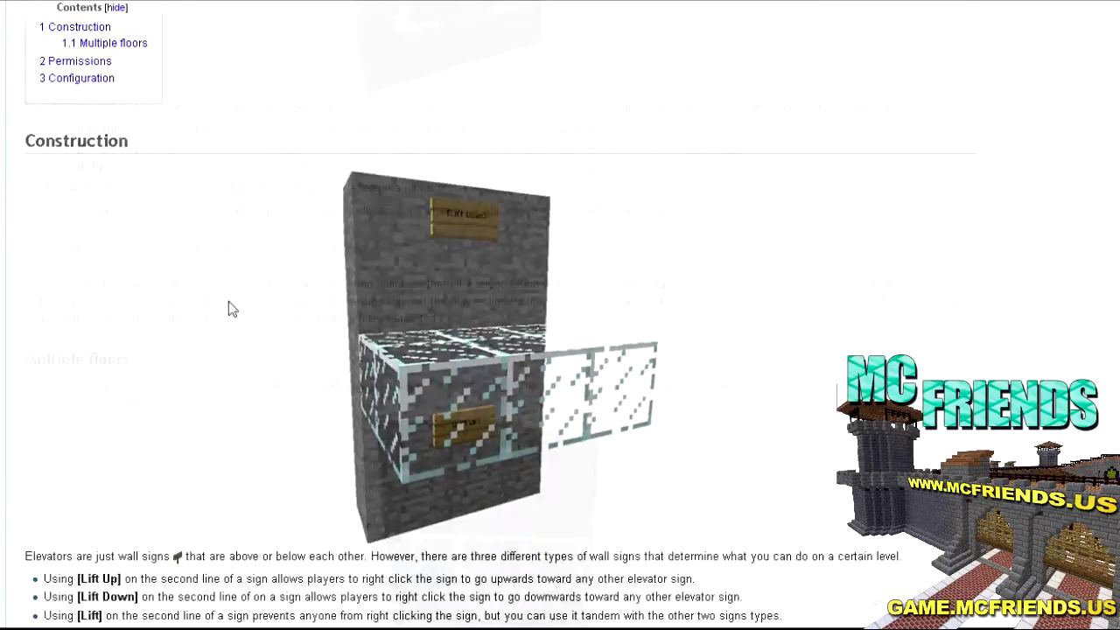
Highlight all the rows of the elevator page's configuration table, then clear the selection
scroll(226, 300, "down", 10)
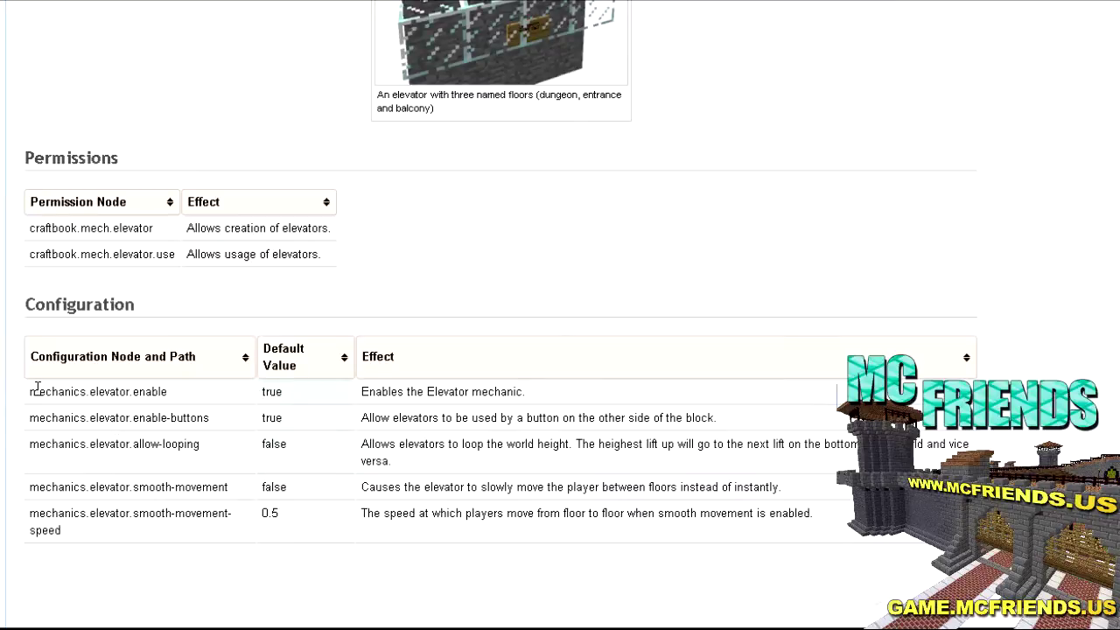
left_click_drag(30, 387, 845, 516)
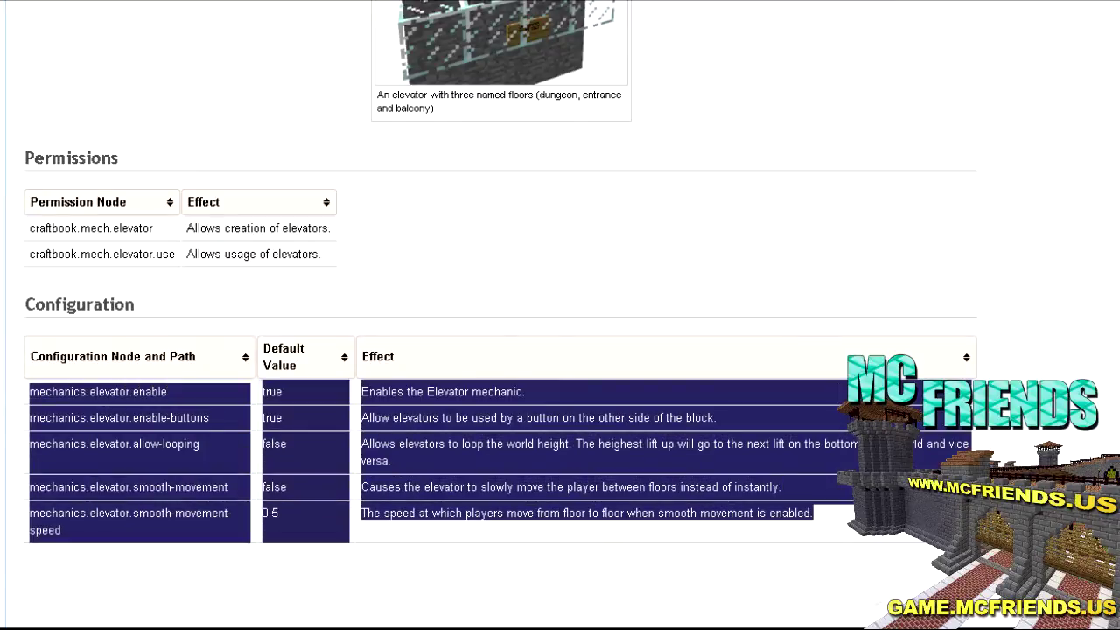
left_click(846, 516)
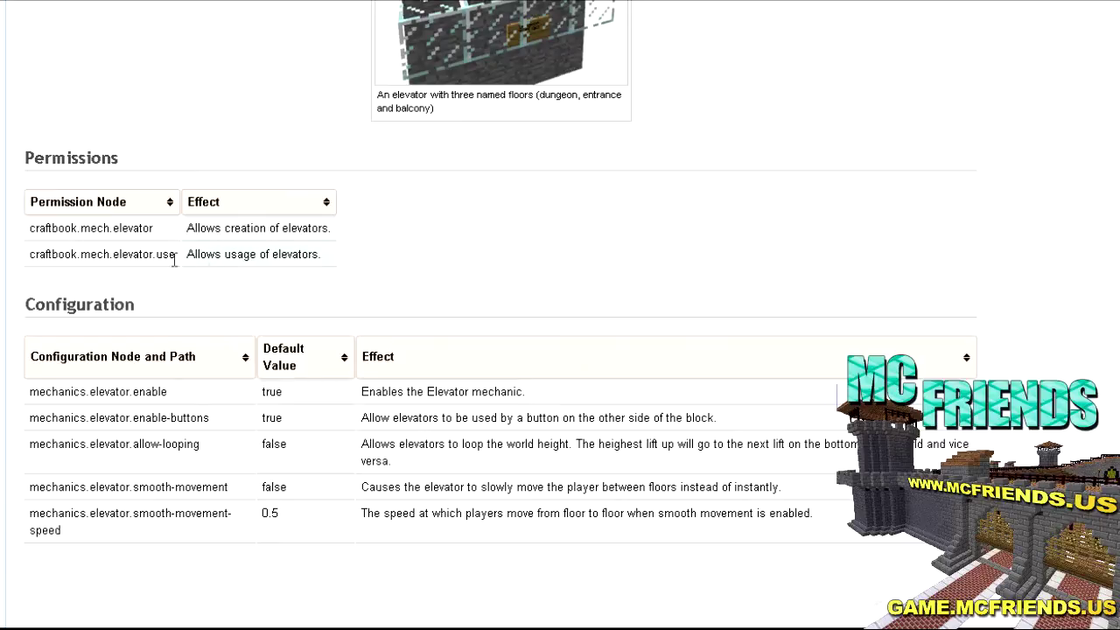
Highlight the elevator page's creation and usage permission nodes and its enable-buttons configuration row
left_click_drag(370, 263, 35, 182)
left_click(35, 244)
left_click_drag(33, 230, 156, 230)
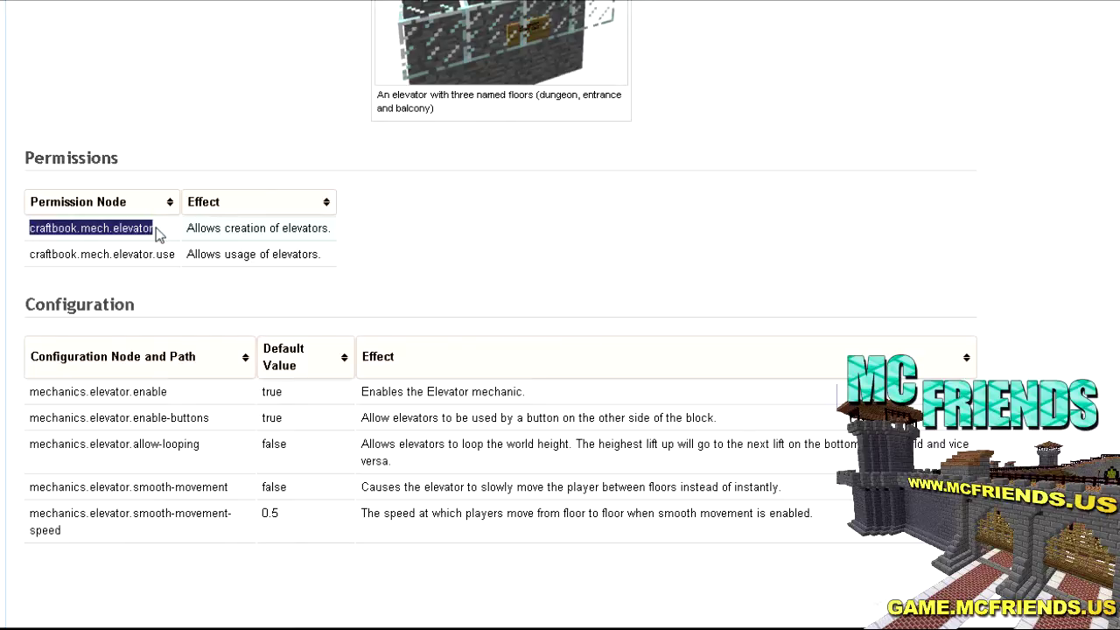
left_click(271, 231)
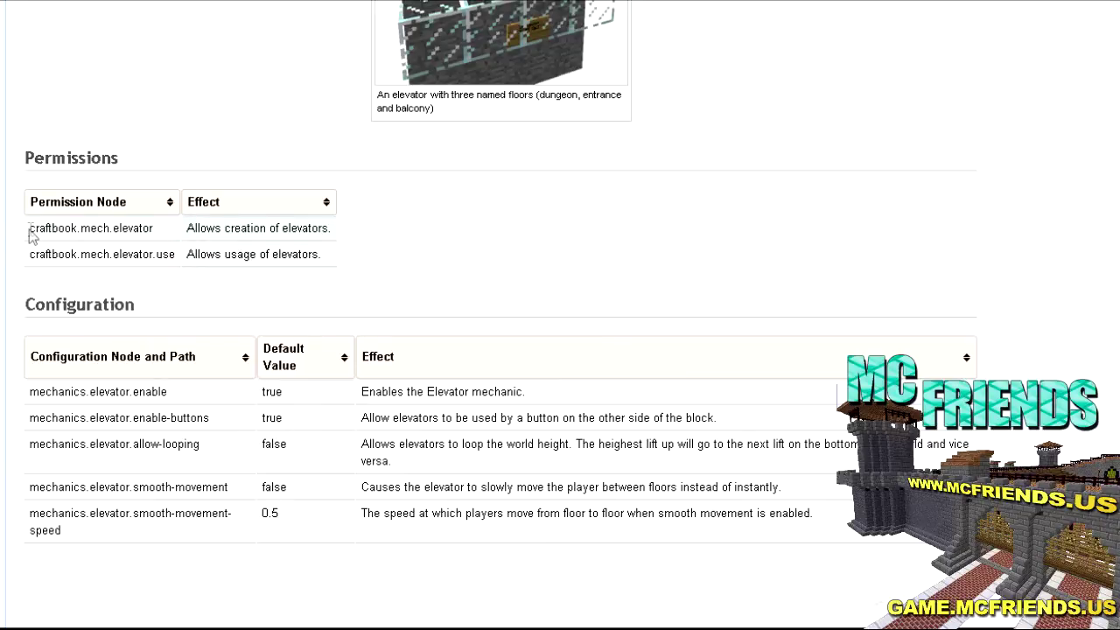
left_click_drag(31, 230, 187, 257)
left_click(214, 254)
left_click_drag(720, 418, 42, 426)
left_click(230, 429)
Return to the feature list and open the Tree Lopper page to review its permissions and configuration nodes
key("alt+Left")
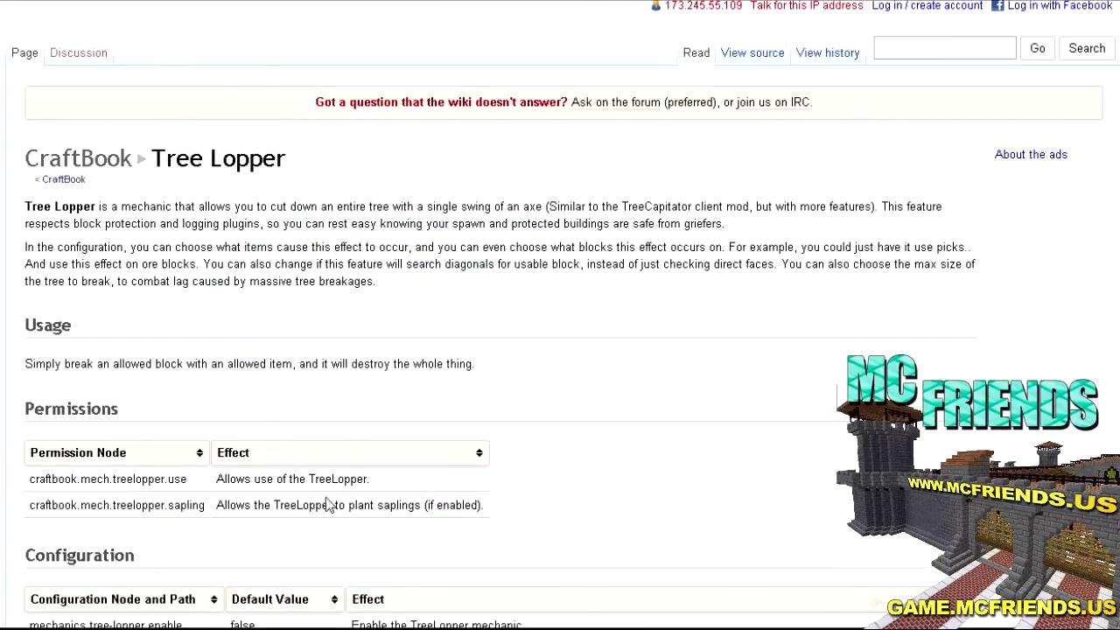
scroll(658, 427, "down", 2)
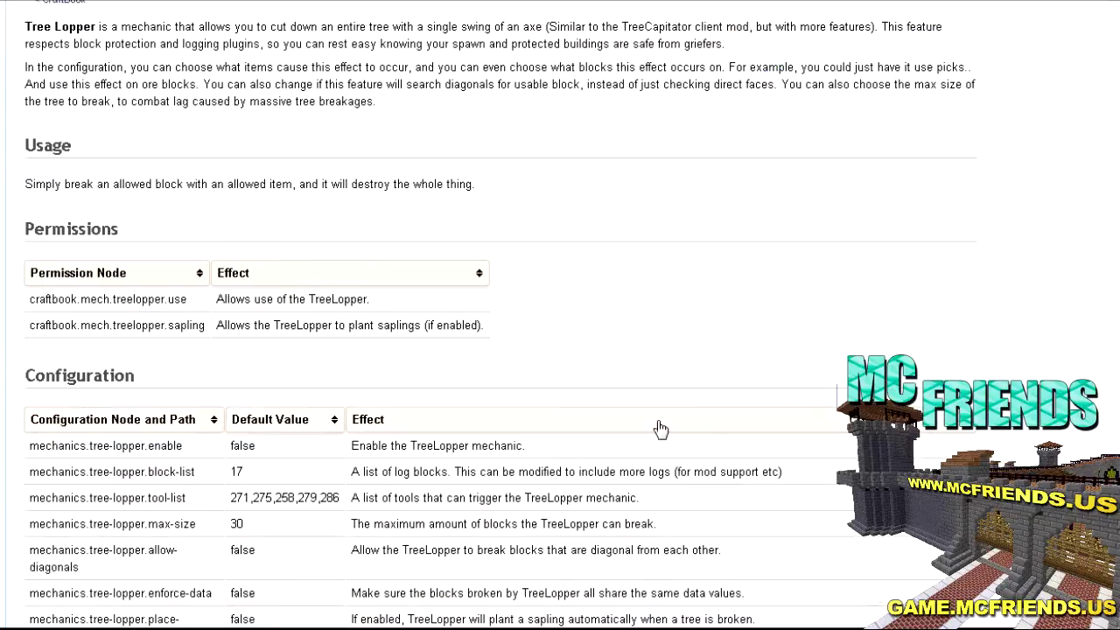
scroll(657, 427, "up", 2)
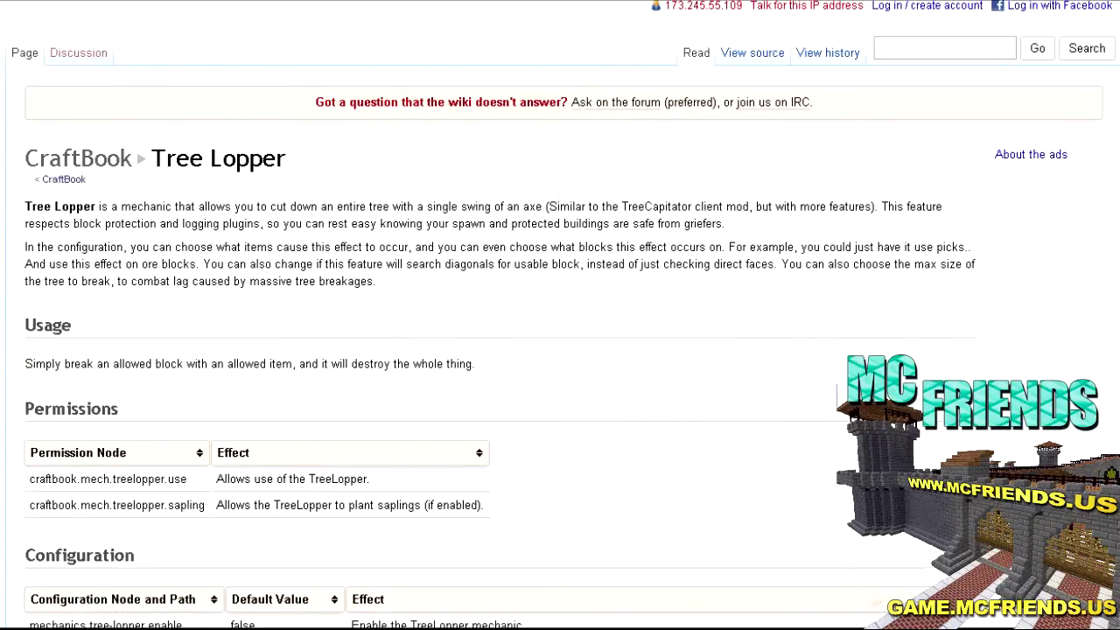
scroll(602, 44, "down", 5)
scroll(602, 70, "up", 1)
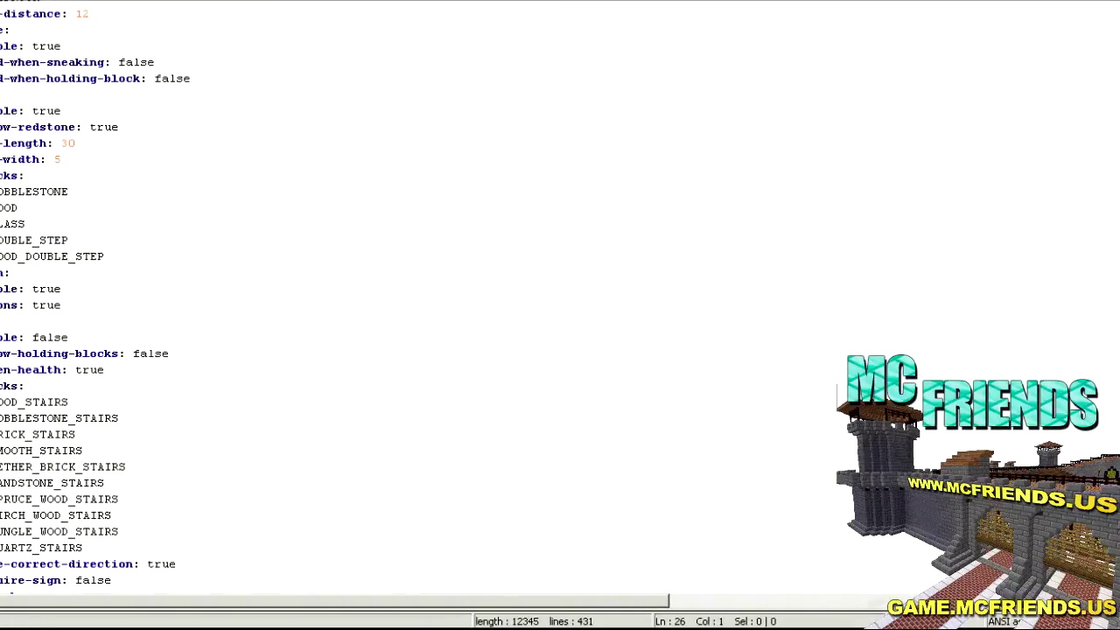
Switch to the CraftBook configuration file in the text editor and examine the general settings at its beginning
scroll(761, 295, "up", 10)
scroll(761, 296, "up", 20)
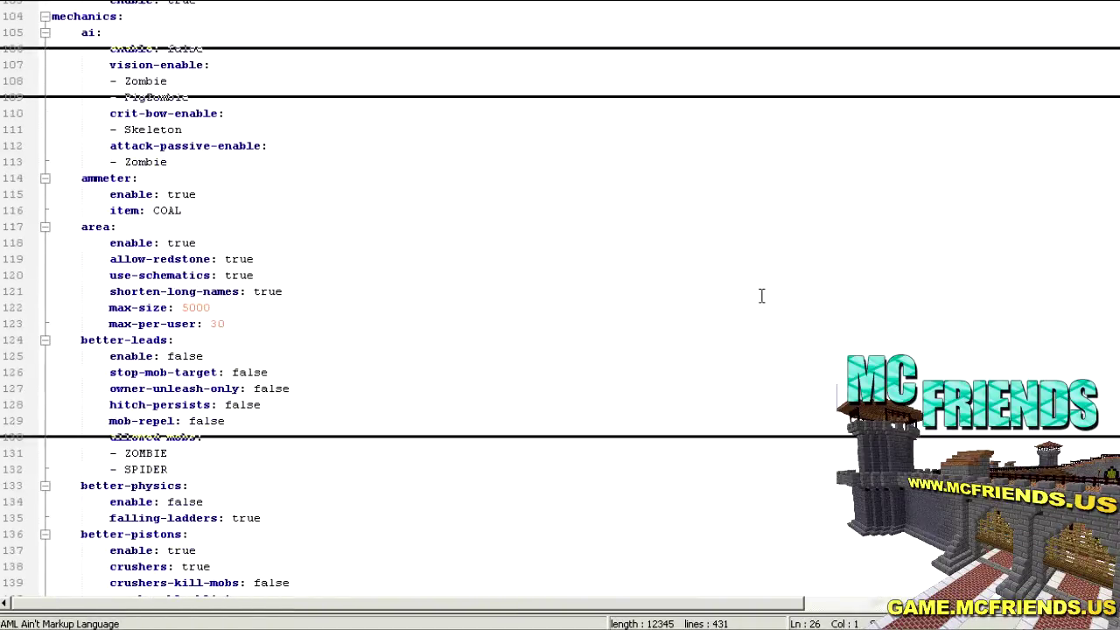
scroll(761, 295, "up", 9)
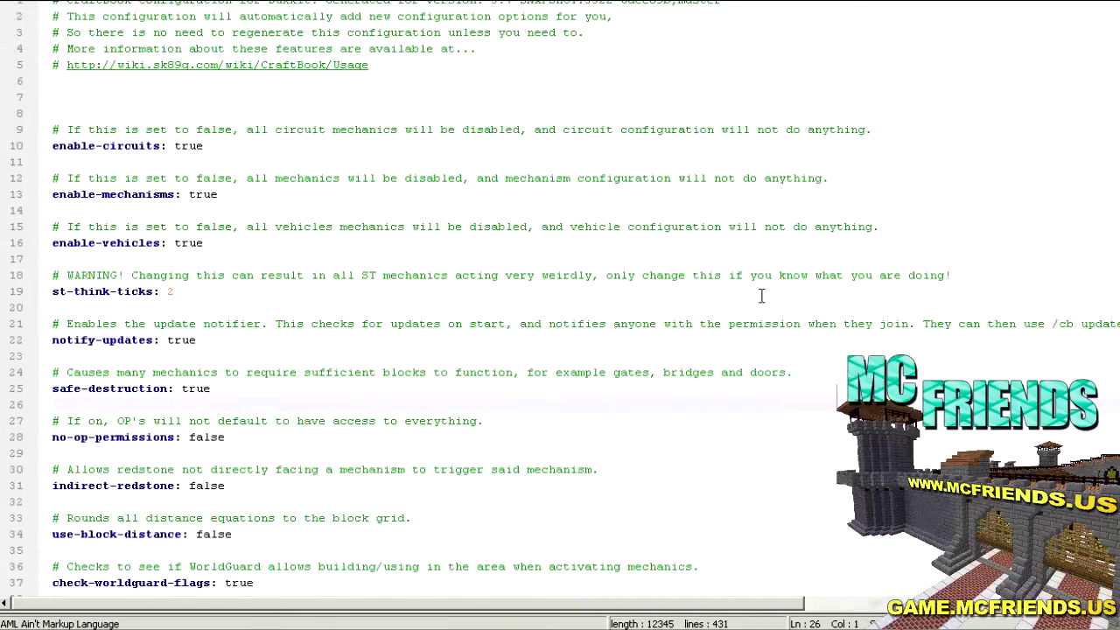
left_click(567, 129)
left_click(557, 103)
scroll(547, 115, "down", 1)
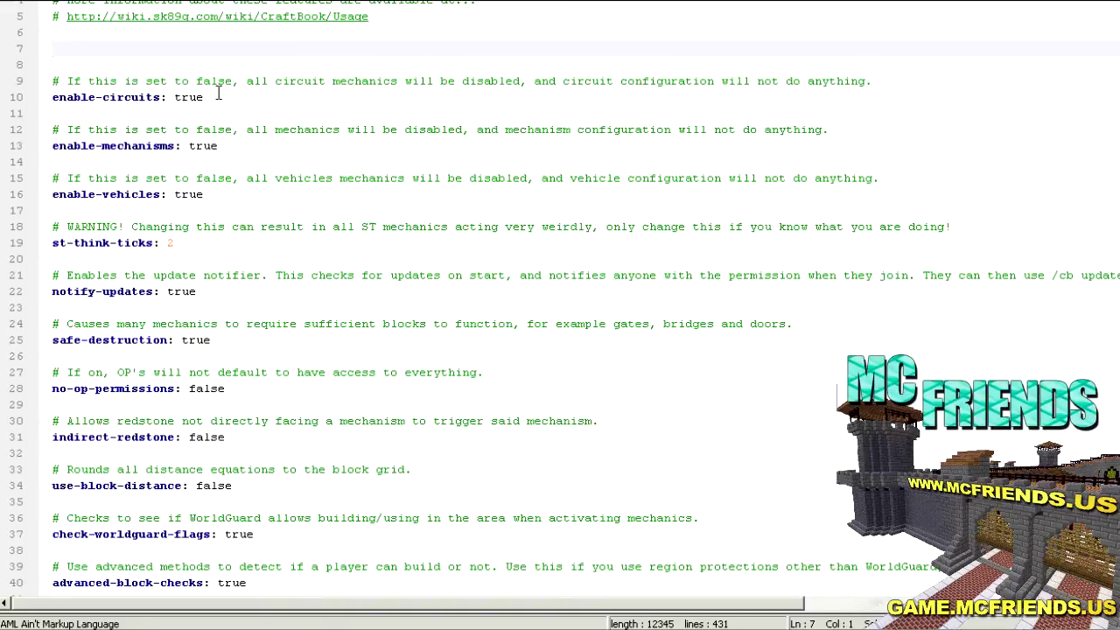
scroll(219, 94, "down", 1)
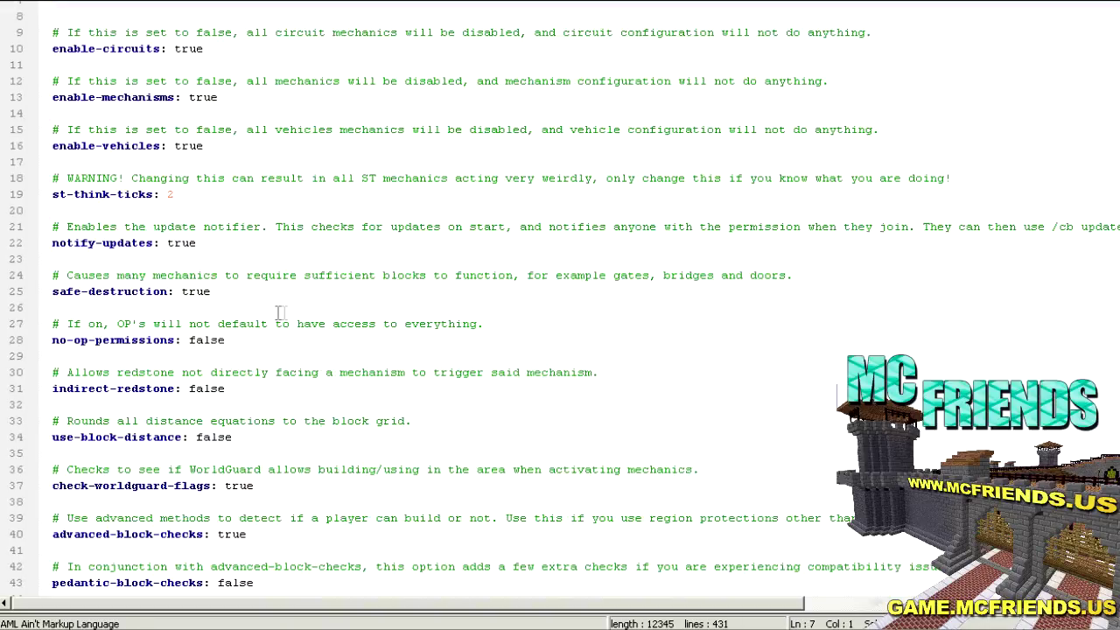
scroll(273, 326, "down", 2)
scroll(269, 333, "up", 3)
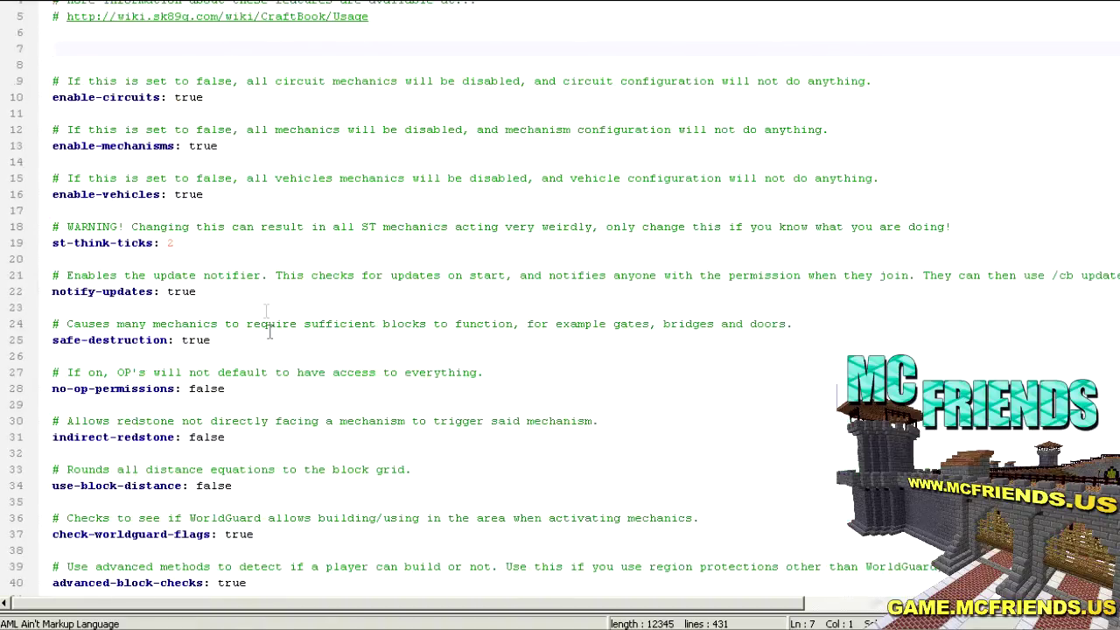
Examine the common, circuits and mechanics sections of the configuration file, down to the ai, ammeter and area settings
scroll(263, 158, "down", 15)
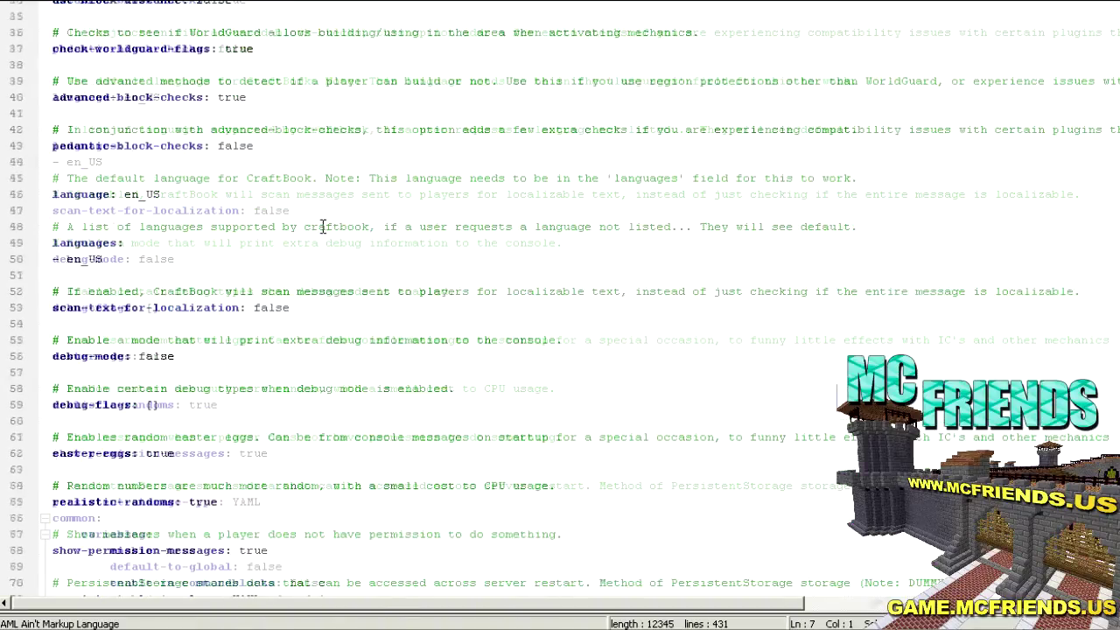
scroll(322, 226, "down", 4)
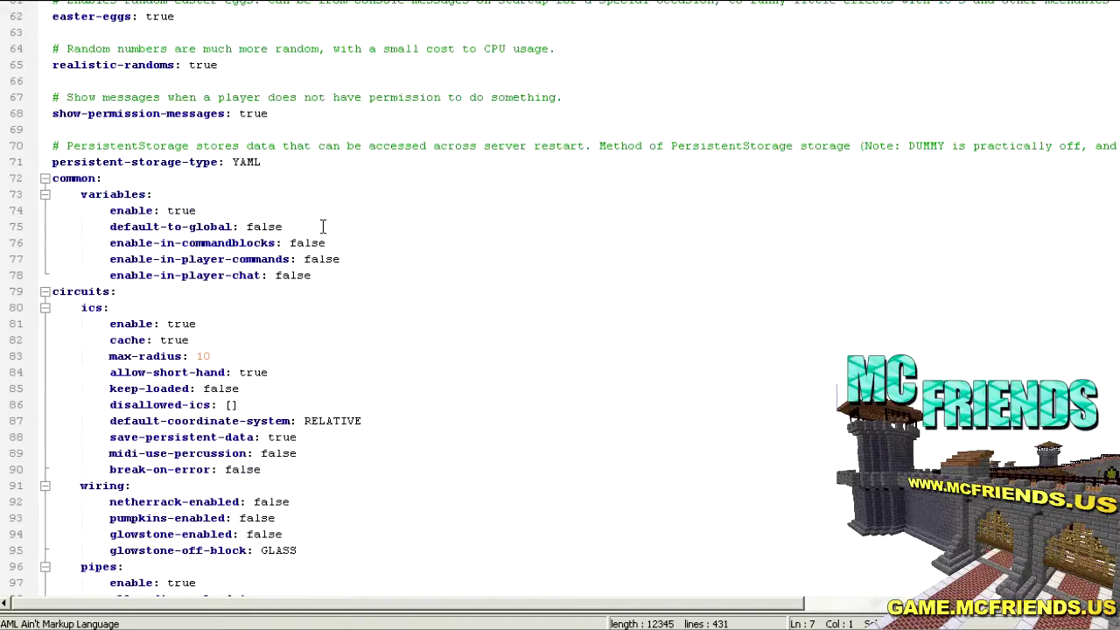
scroll(154, 213, "down", 2)
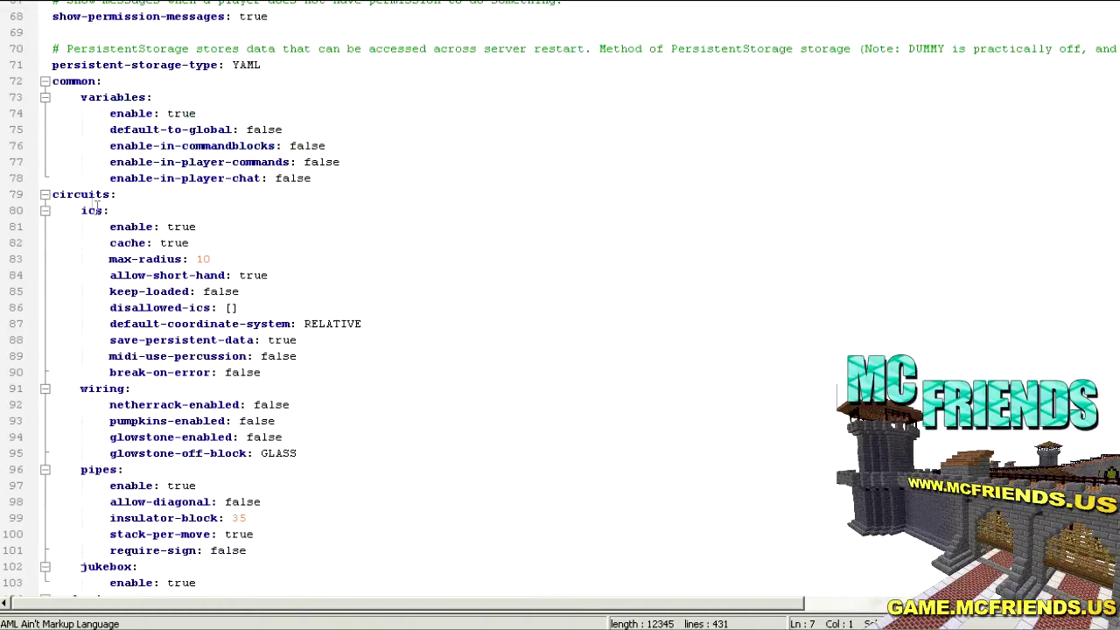
scroll(72, 256, "down", 3)
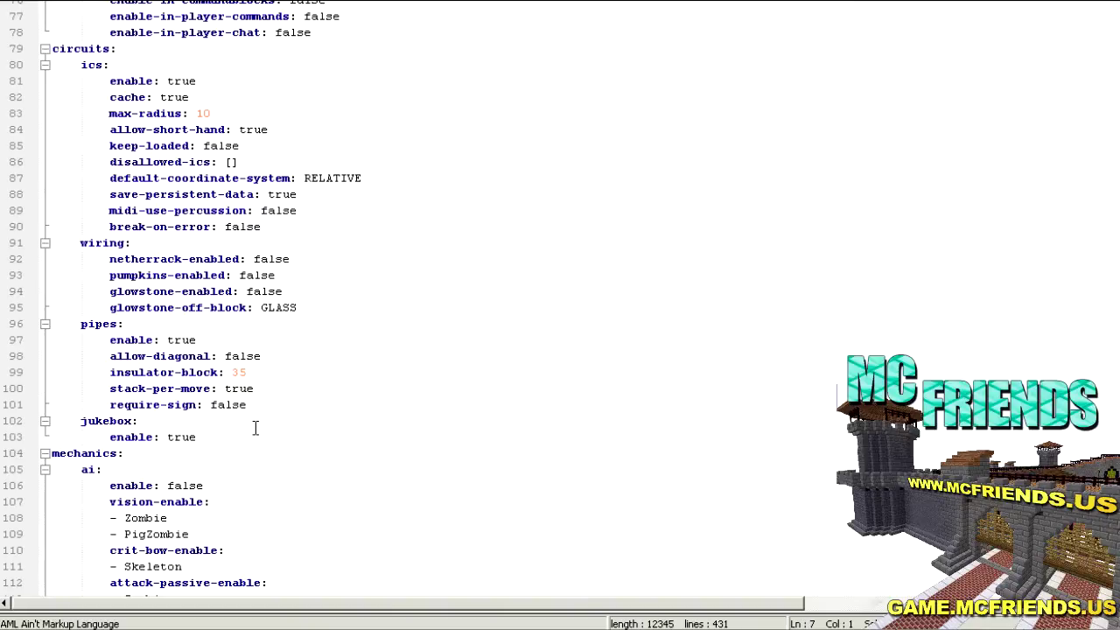
scroll(255, 427, "down", 5)
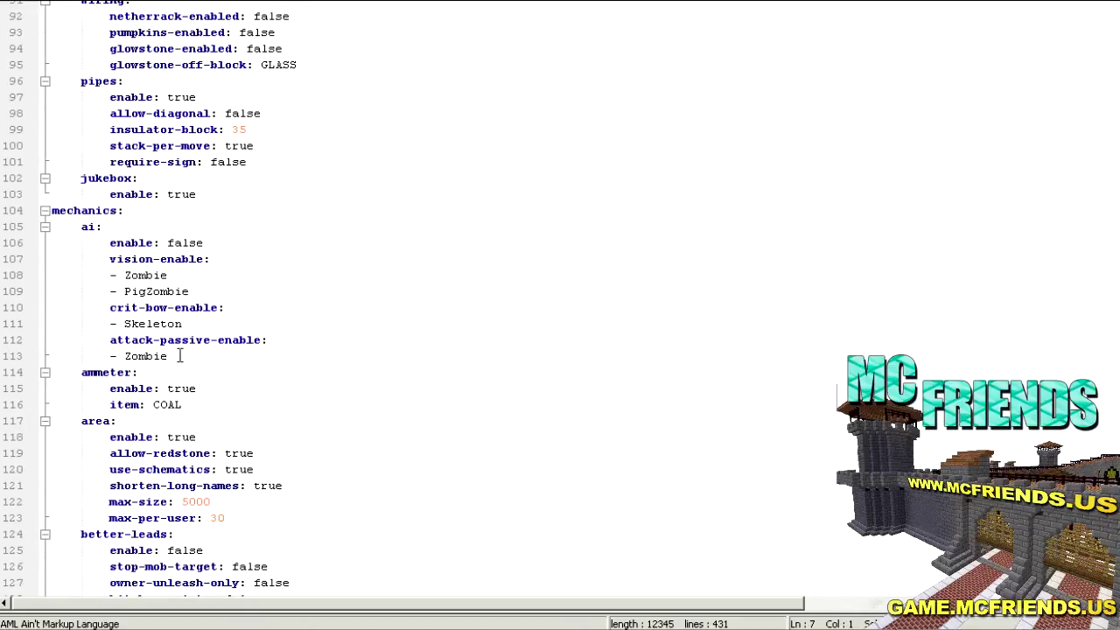
scroll(180, 356, "down", 1)
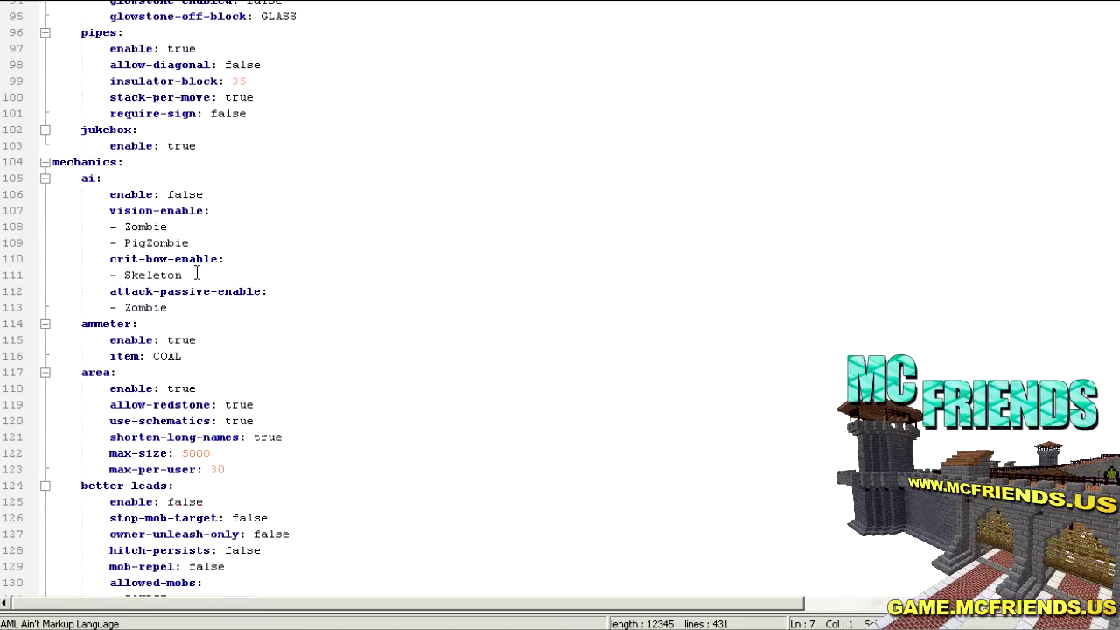
Highlight the crit-bow-enable setting and its Skeleton entry in the ai section
left_click_drag(196, 275, 45, 260)
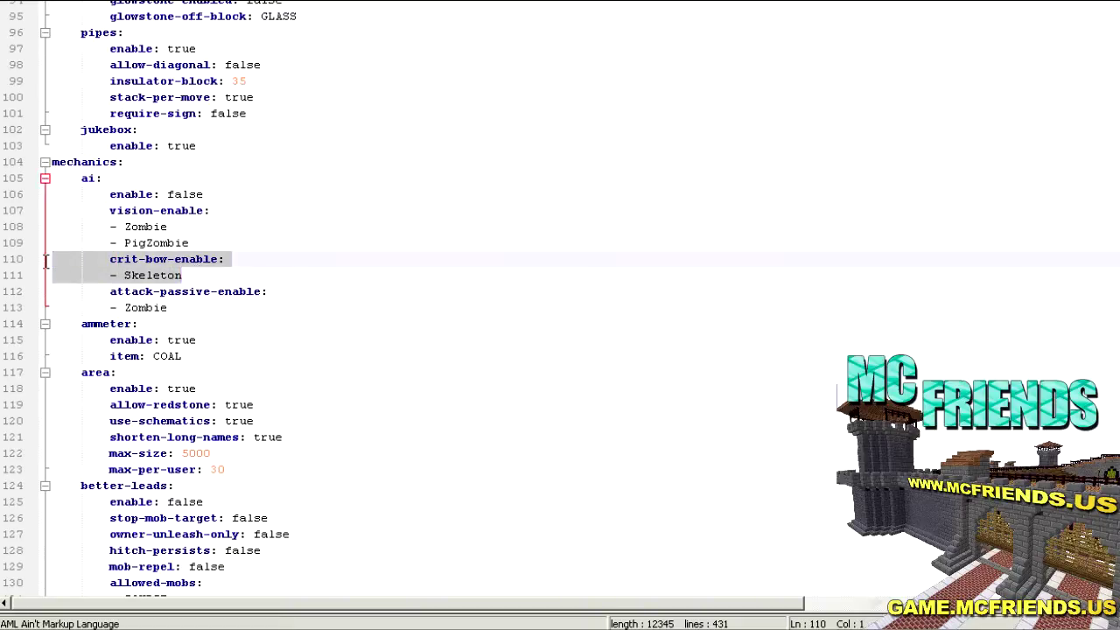
left_click(175, 276)
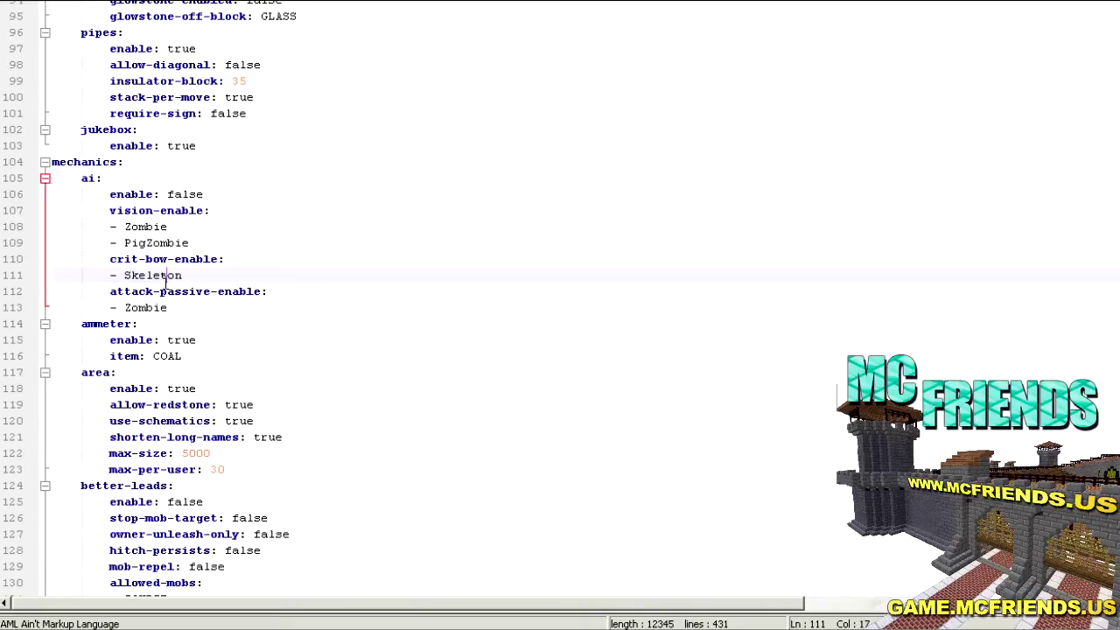
left_click_drag(193, 277, 32, 267)
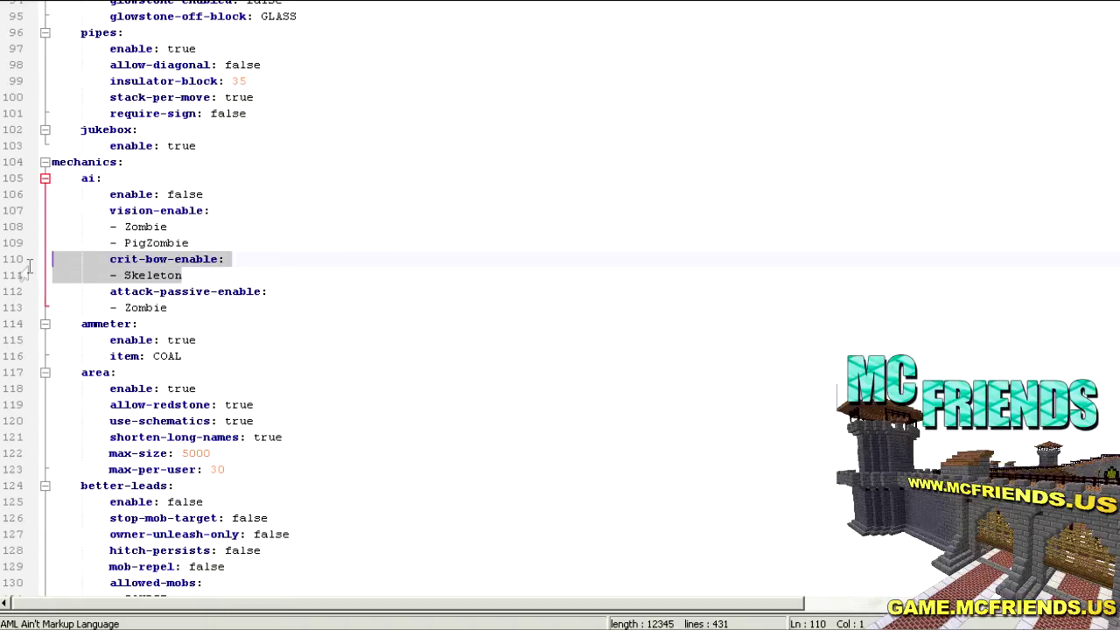
left_click(169, 277)
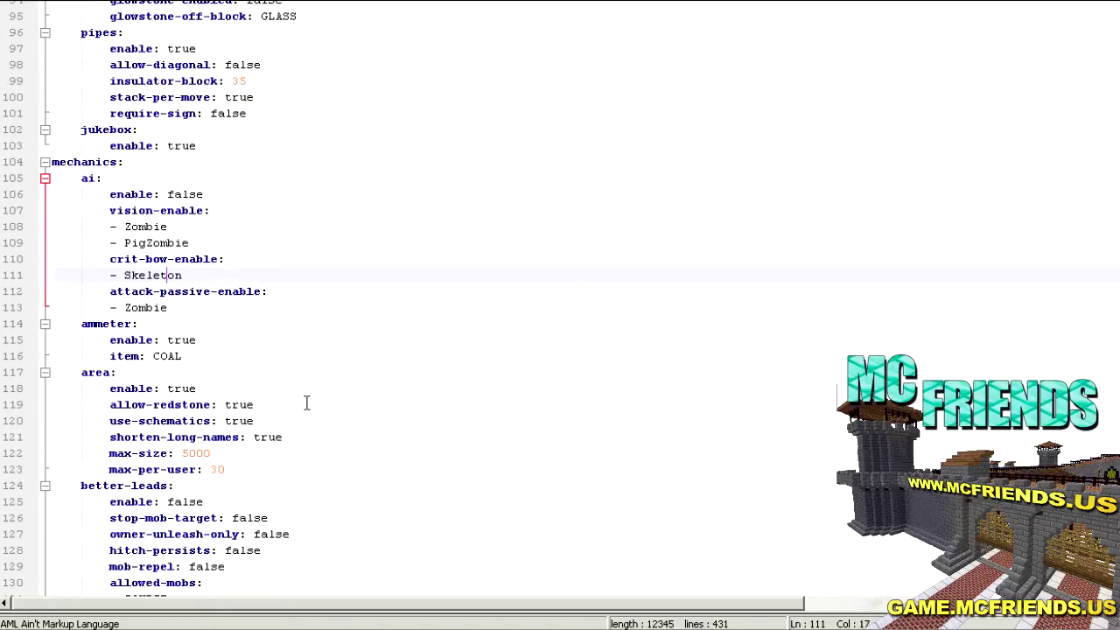
Highlight the whole ammeter section with its enable and item settings
scroll(307, 403, "down", 1)
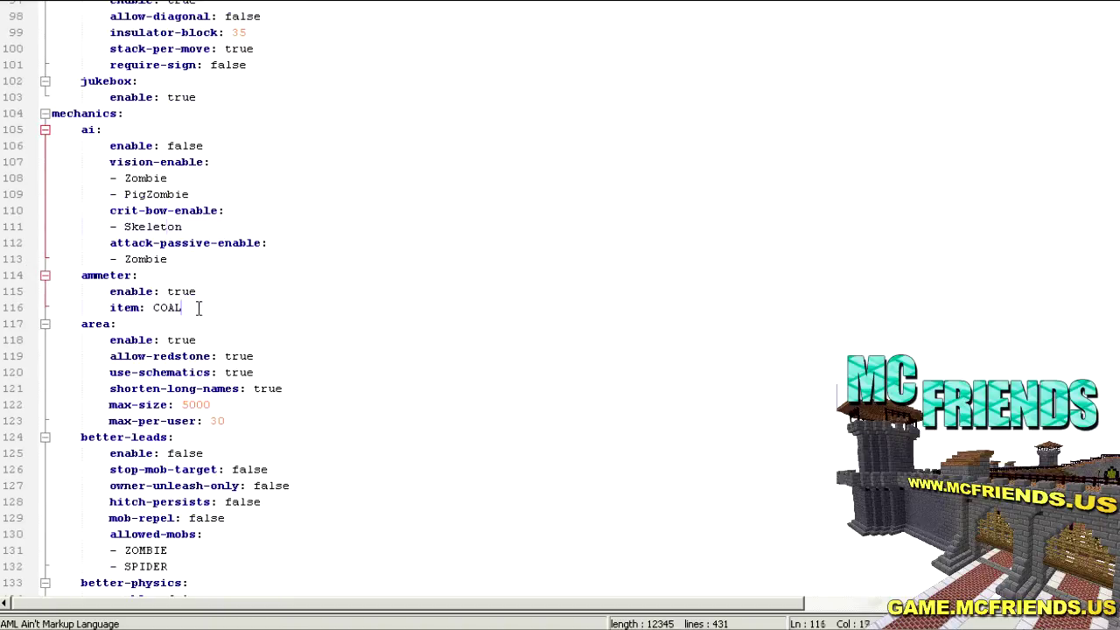
left_click_drag(198, 307, 46, 279)
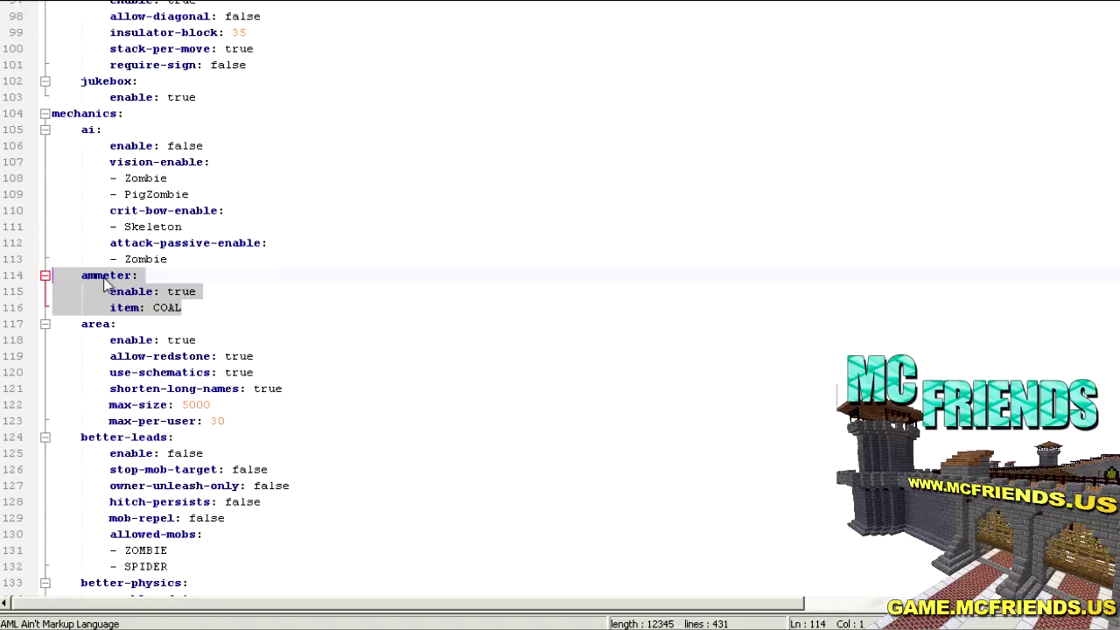
left_click(189, 314)
Examine the area and better-leads sections and highlight the mobs listed under allowed-mobs
scroll(189, 313, "down", 2)
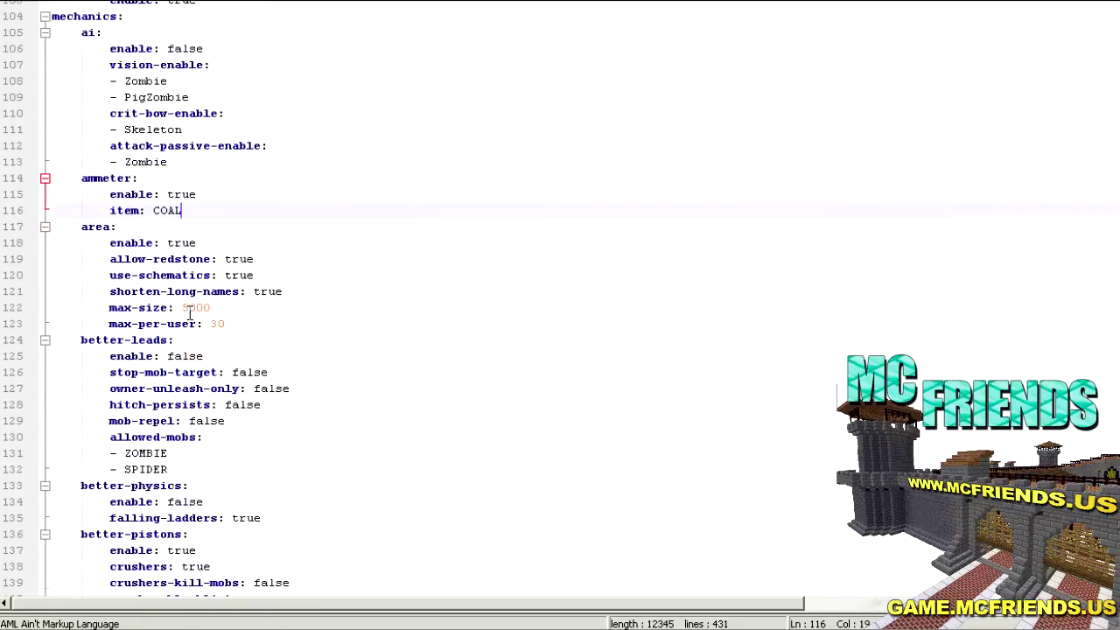
scroll(189, 314, "up", 1)
scroll(189, 313, "down", 2)
scroll(189, 314, "down", 1)
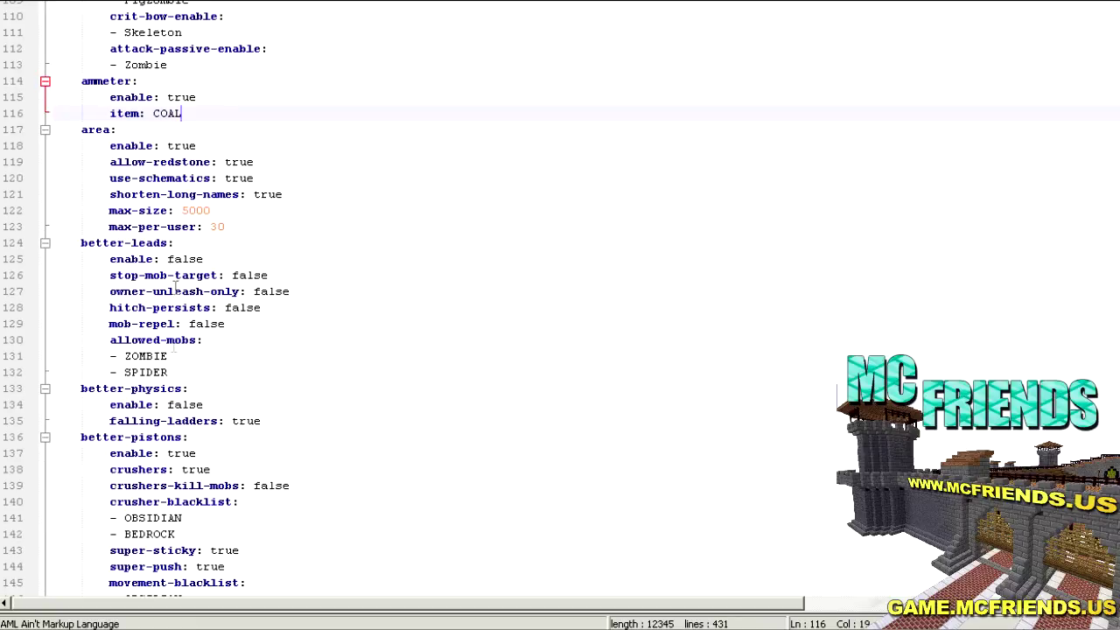
left_click_drag(173, 372, 60, 355)
left_click(263, 356)
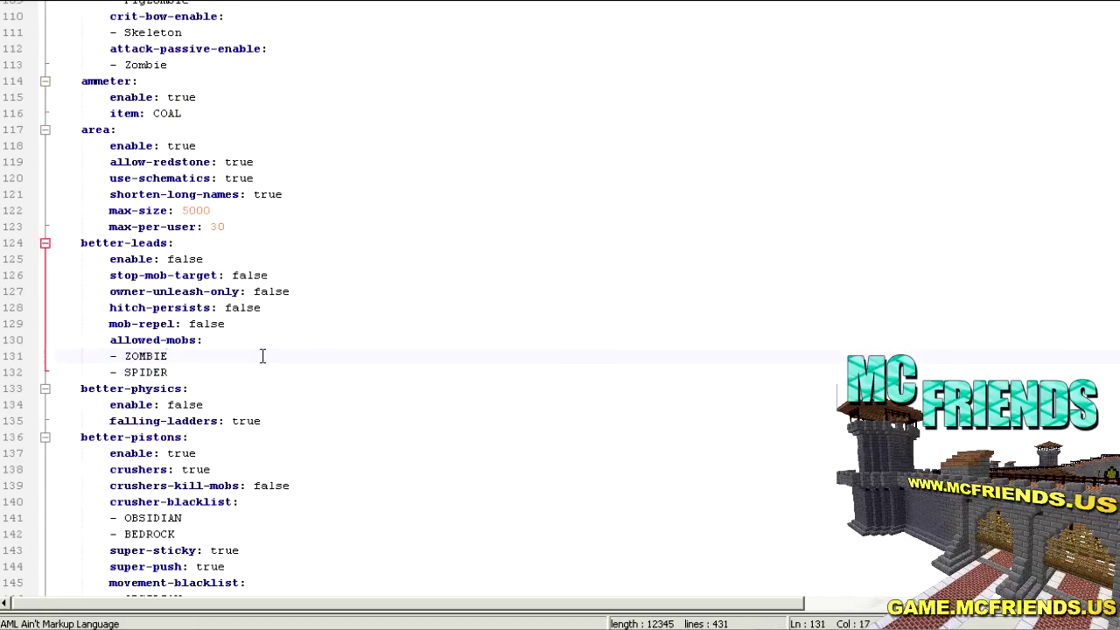
Examine the better-physics, better-pistons and bookcase sections of the configuration file
scroll(262, 356, "down", 2)
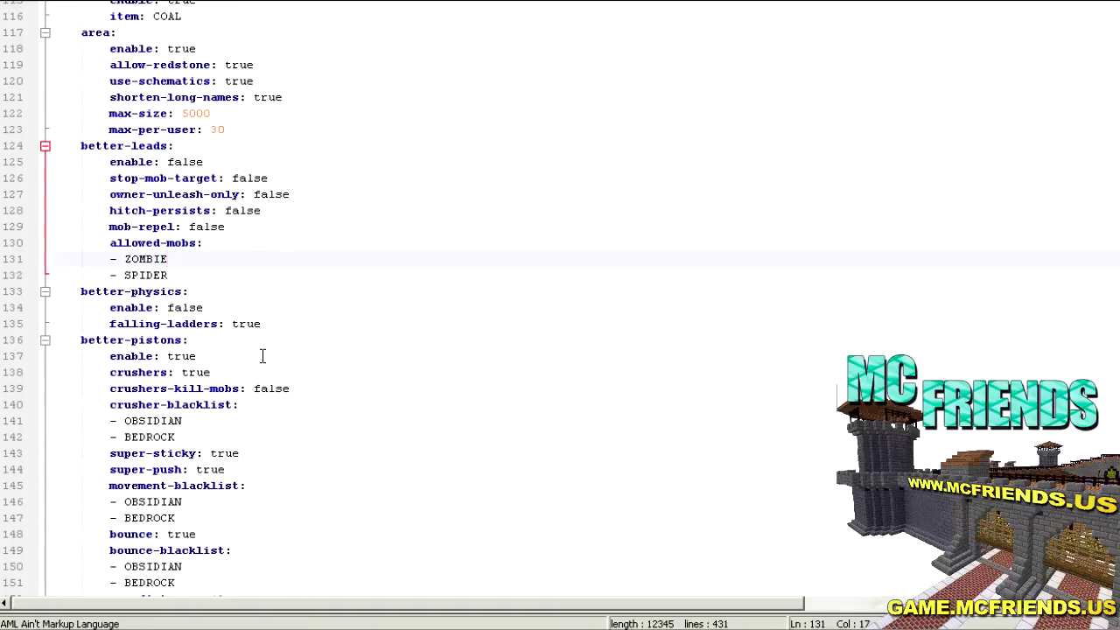
scroll(263, 356, "down", 5)
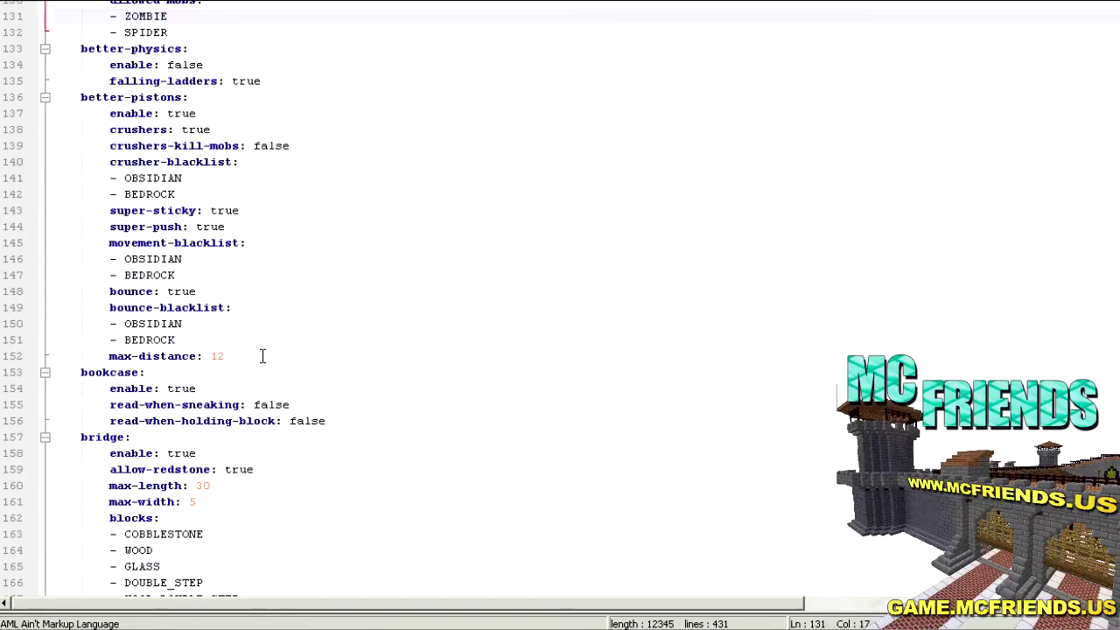
scroll(263, 356, "down", 1)
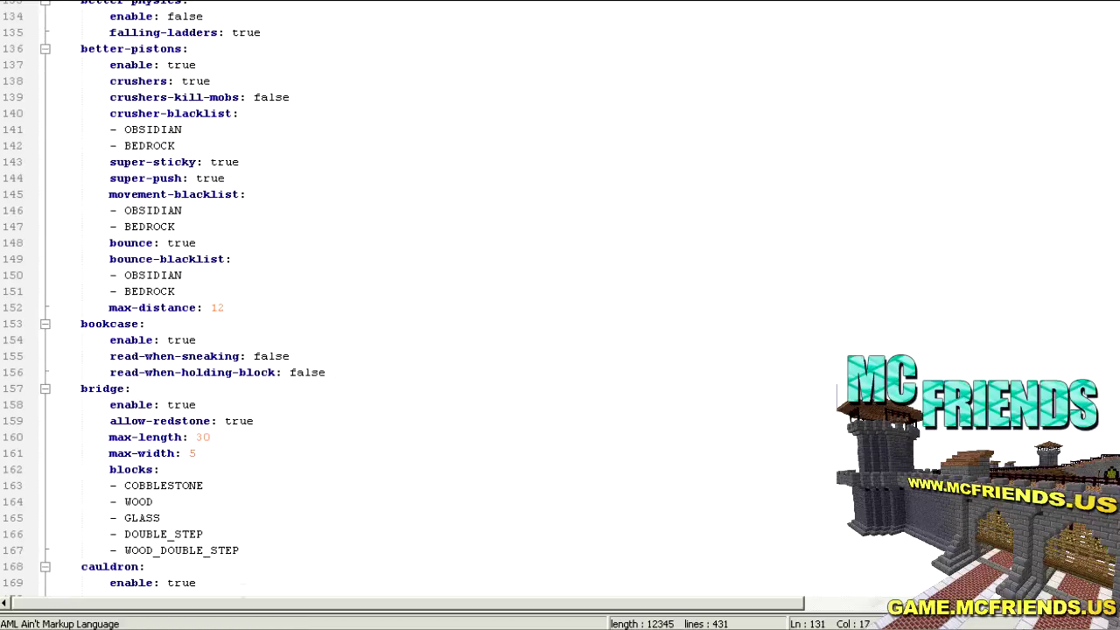
left_click(553, 315)
scroll(450, 395, "down", 2)
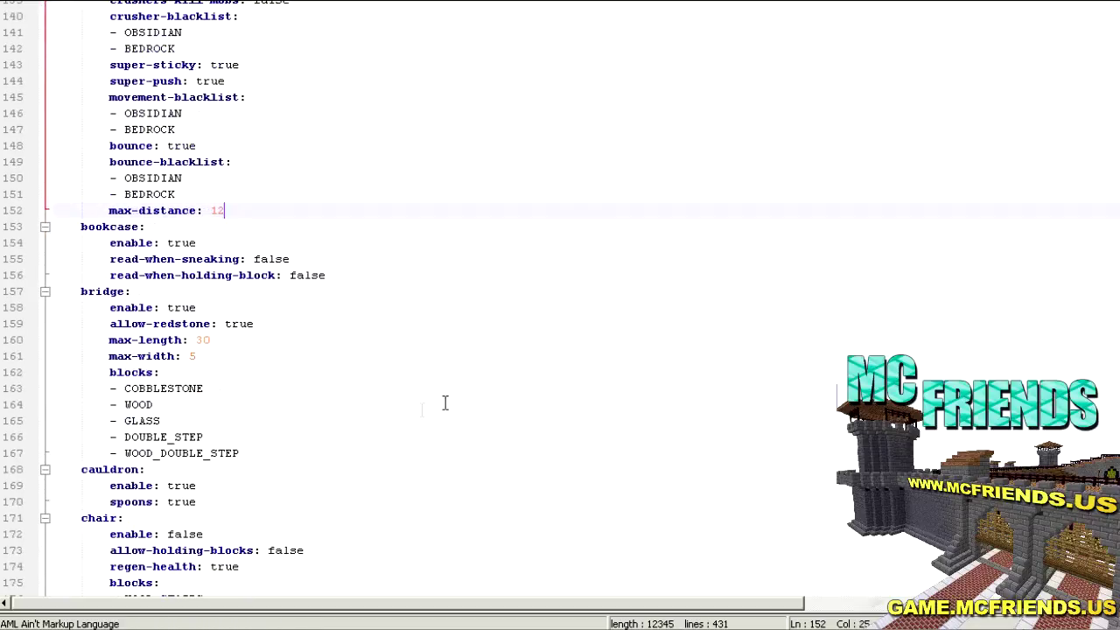
Highlight the bridge section's allow-redstone setting and review its size limits and block list
left_click(256, 324)
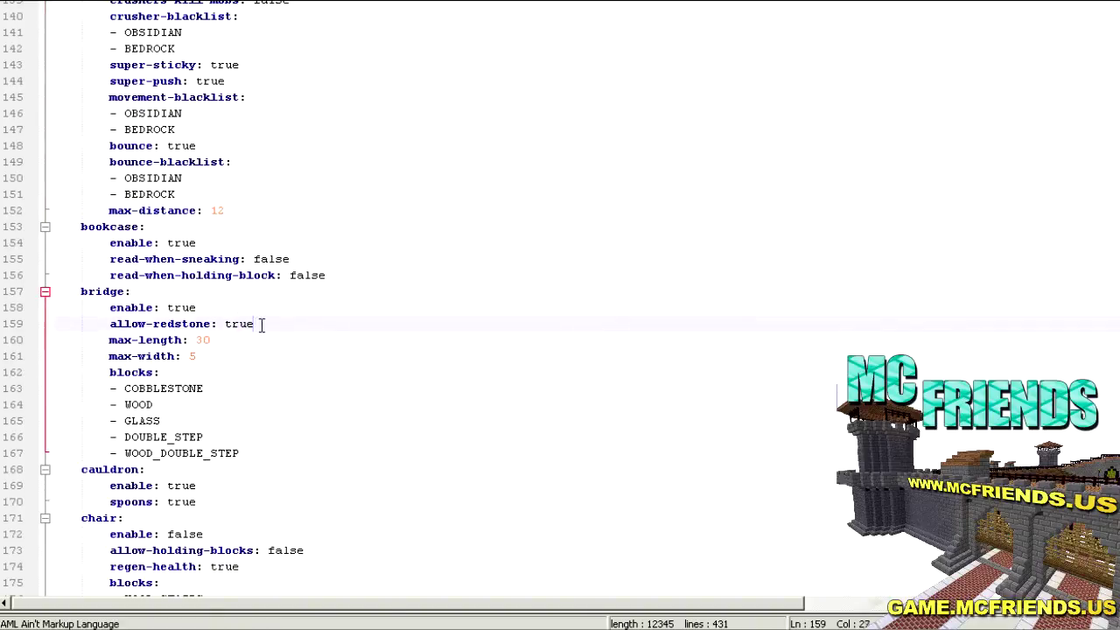
left_click_drag(273, 327, 109, 324)
left_click(239, 347)
left_click(243, 453)
scroll(258, 450, "down", 3)
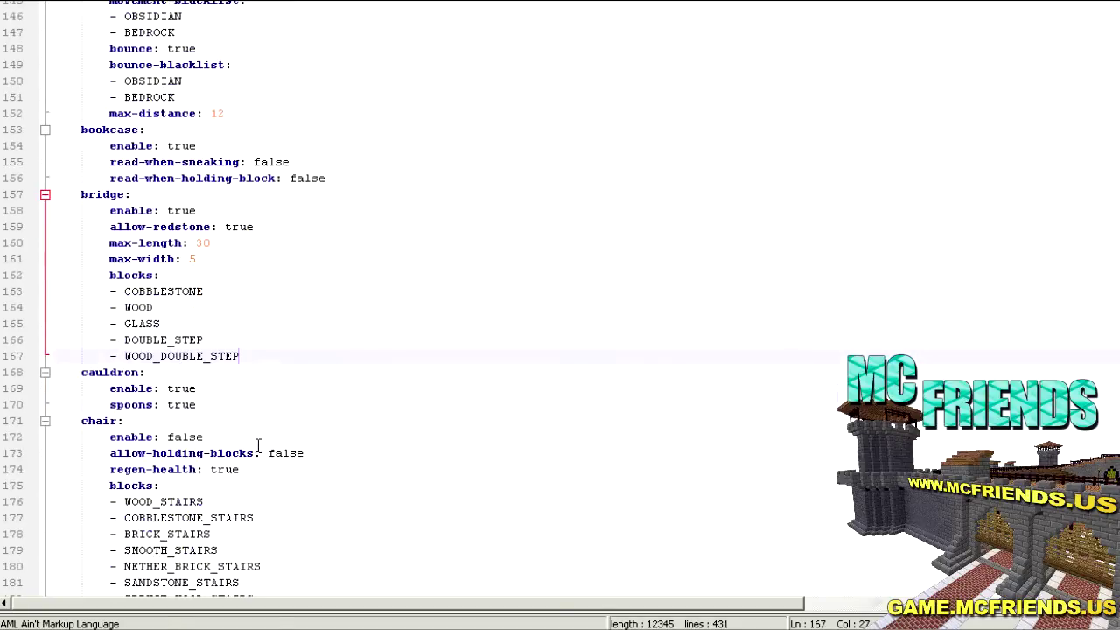
Review the cauldron and chair sections and highlight the whole chunk-anchor section
scroll(196, 366, "down", 2)
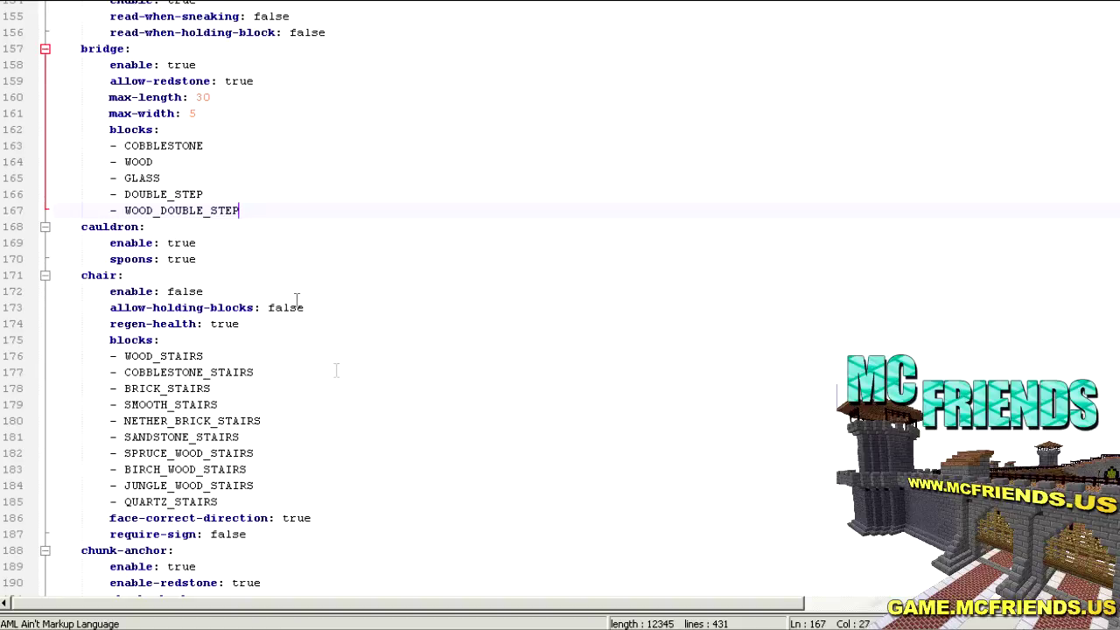
scroll(350, 395, "down", 5)
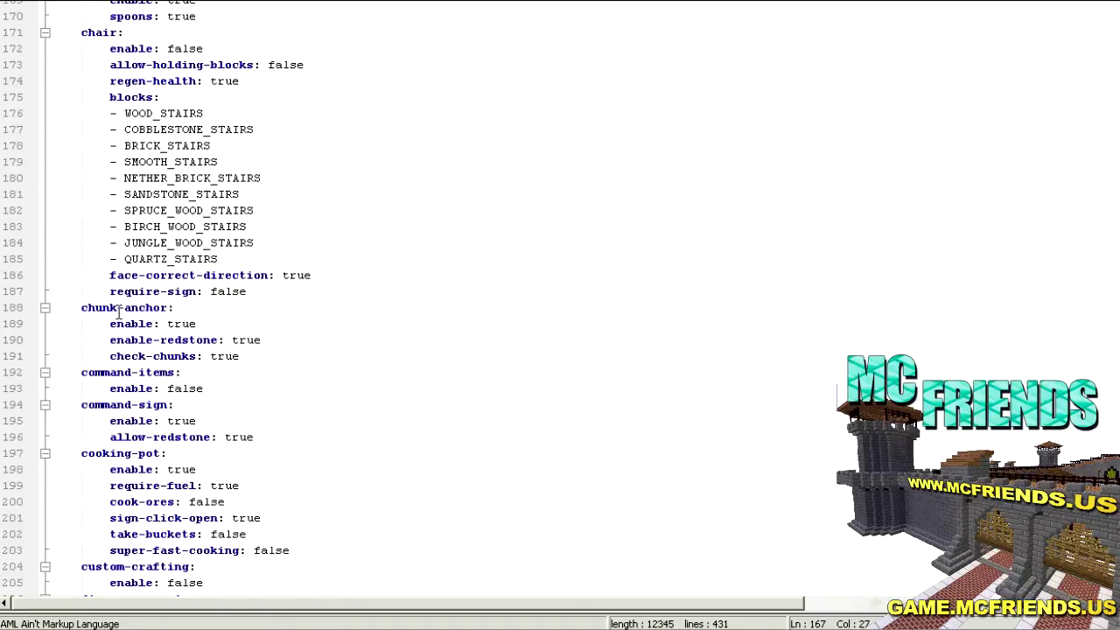
left_click_drag(242, 357, 53, 308)
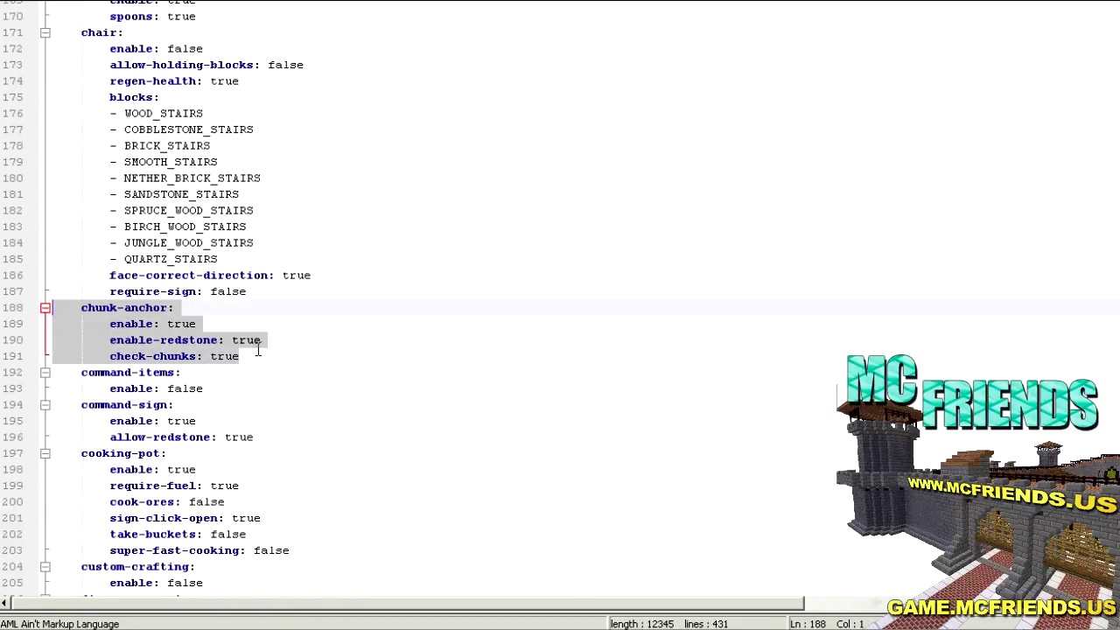
scroll(258, 350, "down", 1)
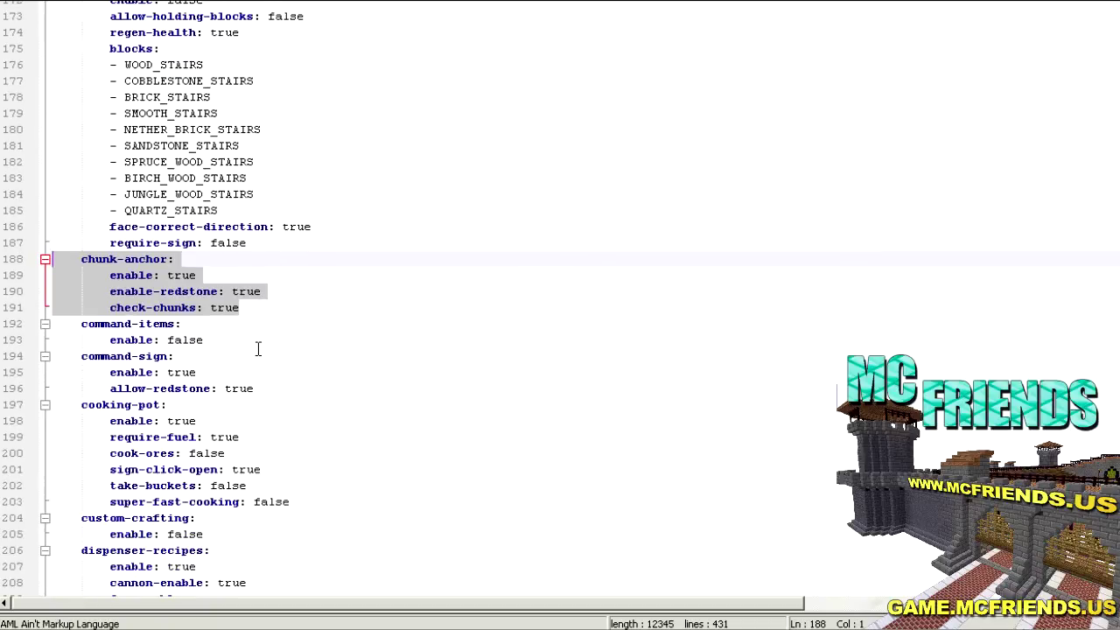
Examine the command-sign, cooking-pot, dispenser-recipes, door and elevator sections
scroll(258, 350, "down", 2)
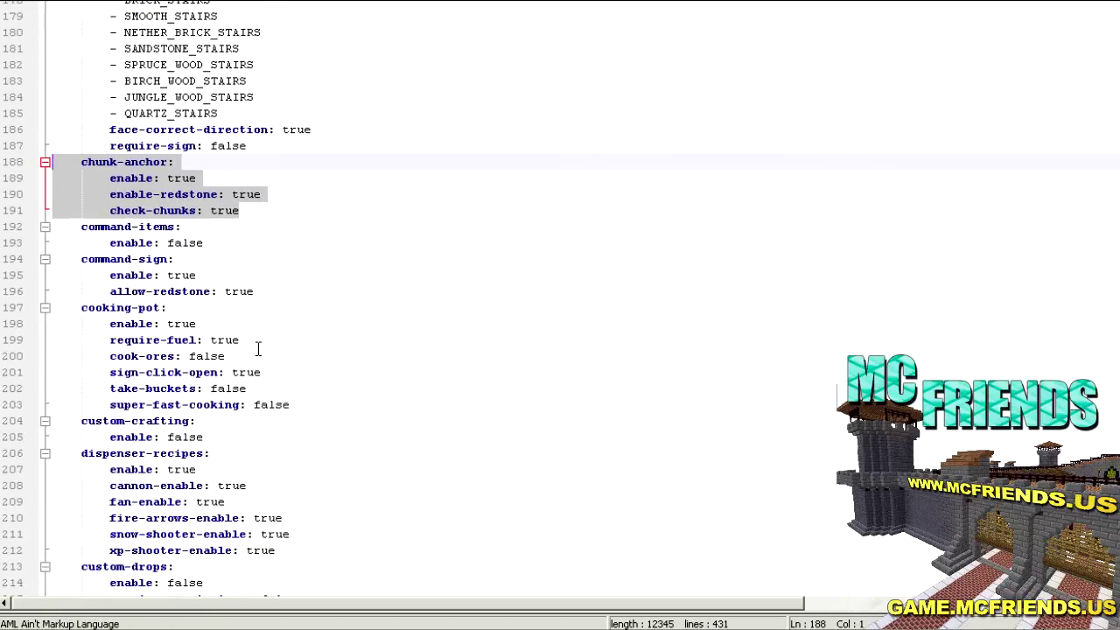
scroll(258, 350, "down", 9)
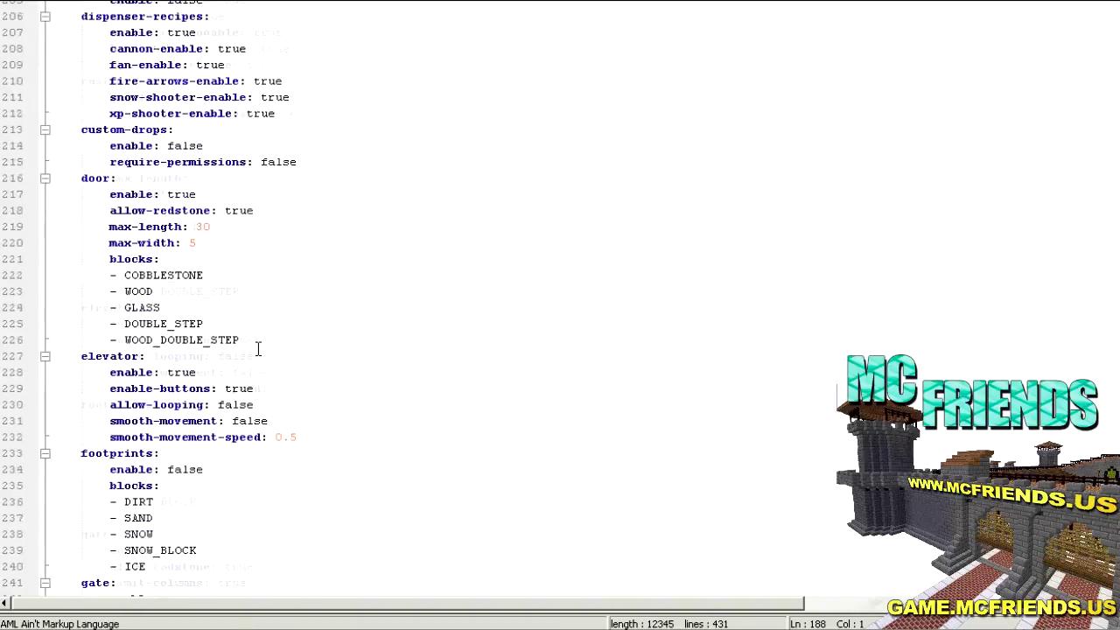
scroll(259, 350, "down", 3)
scroll(257, 347, "up", 3)
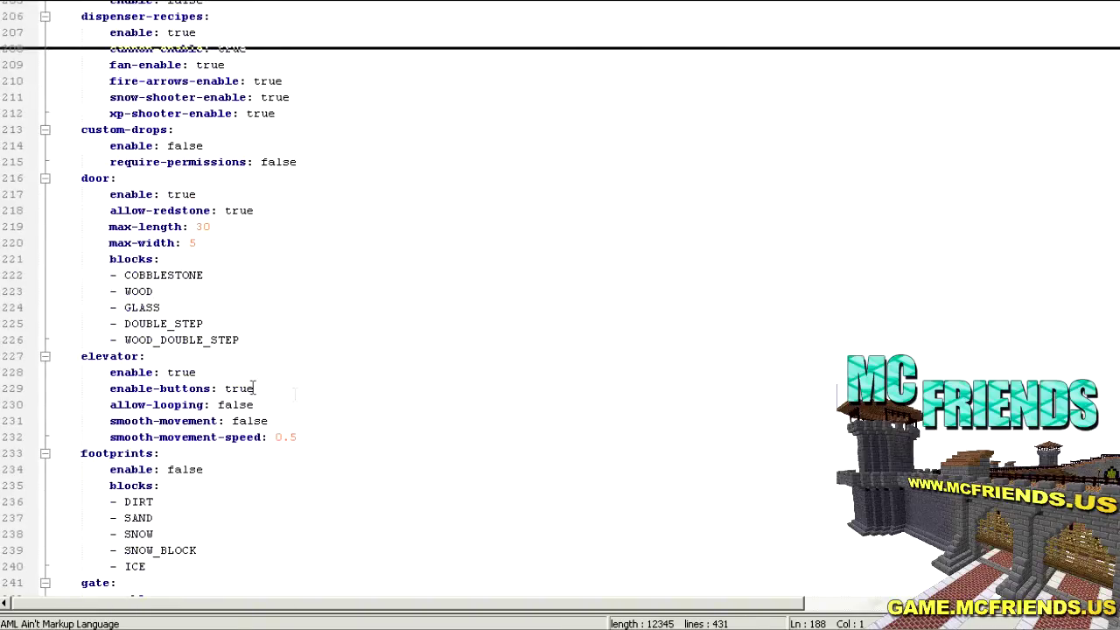
Examine the settings from the gate and head-drops sections through light-switch and sign-copy to snow
scroll(295, 393, "down", 2)
scroll(295, 395, "down", 2)
scroll(295, 395, "down", 9)
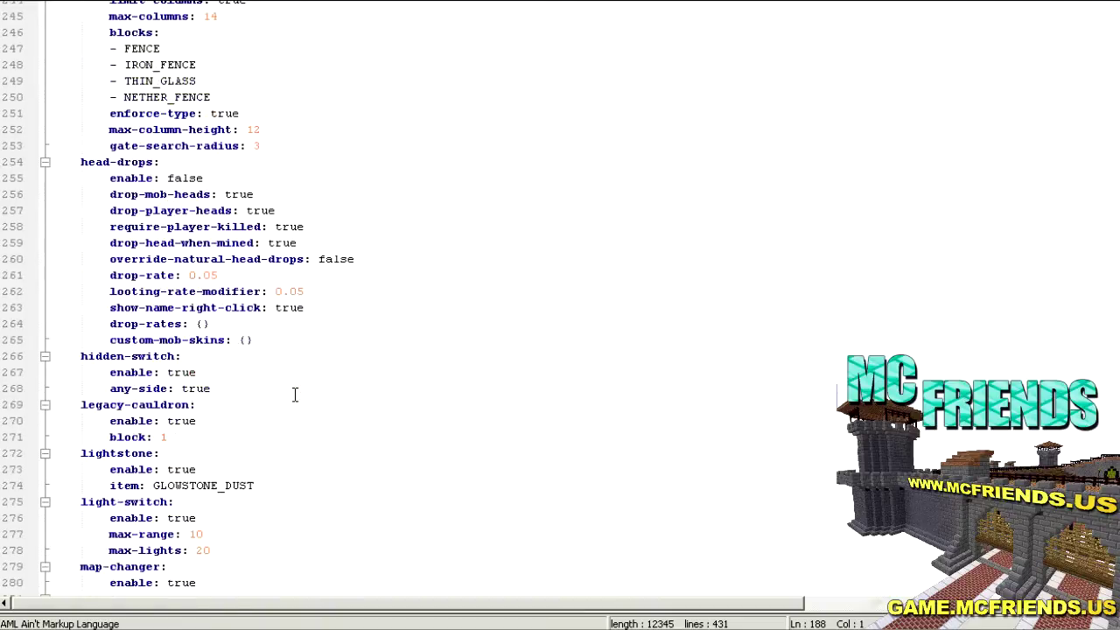
scroll(294, 395, "down", 10)
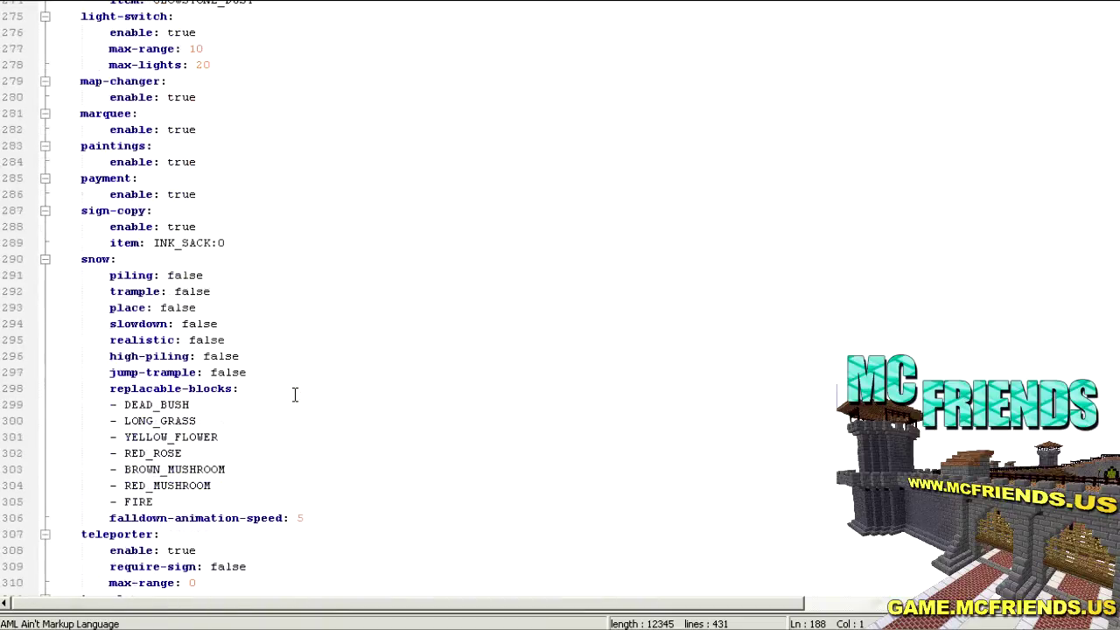
scroll(295, 395, "down", 1)
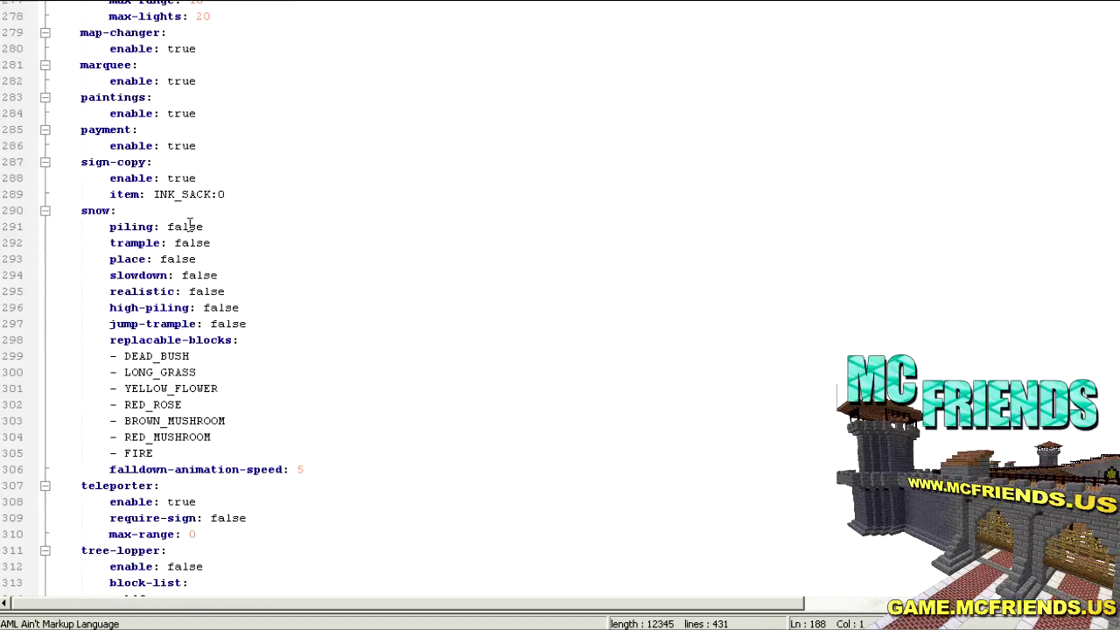
Review the teleporter and tree-lopper sections and highlight the tree-lopper's enable value
scroll(301, 375, "down", 5)
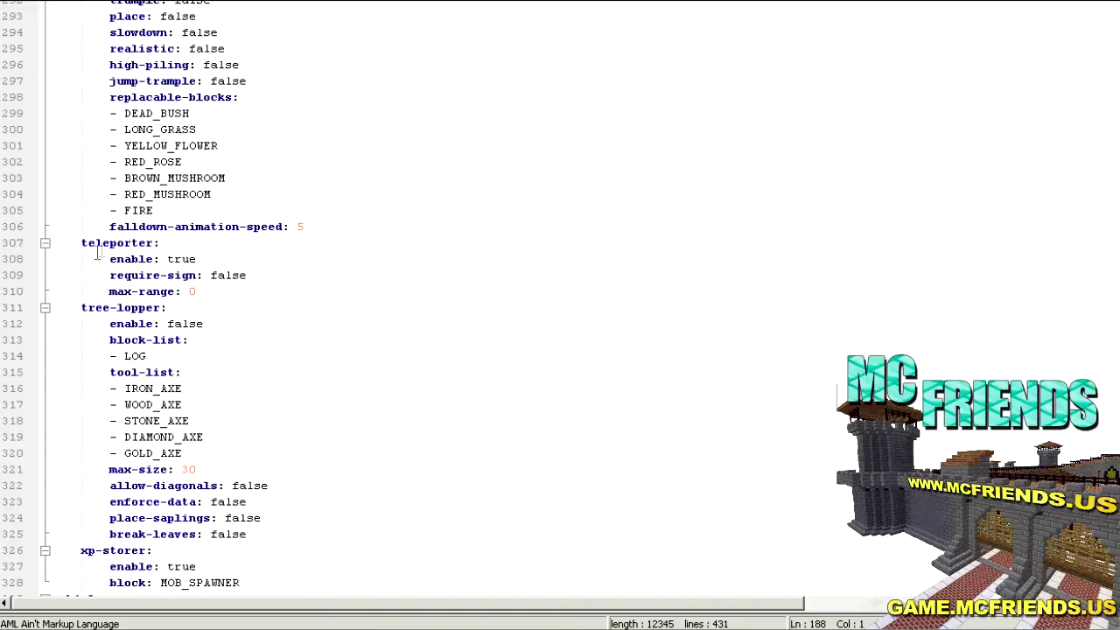
scroll(217, 344, "down", 2)
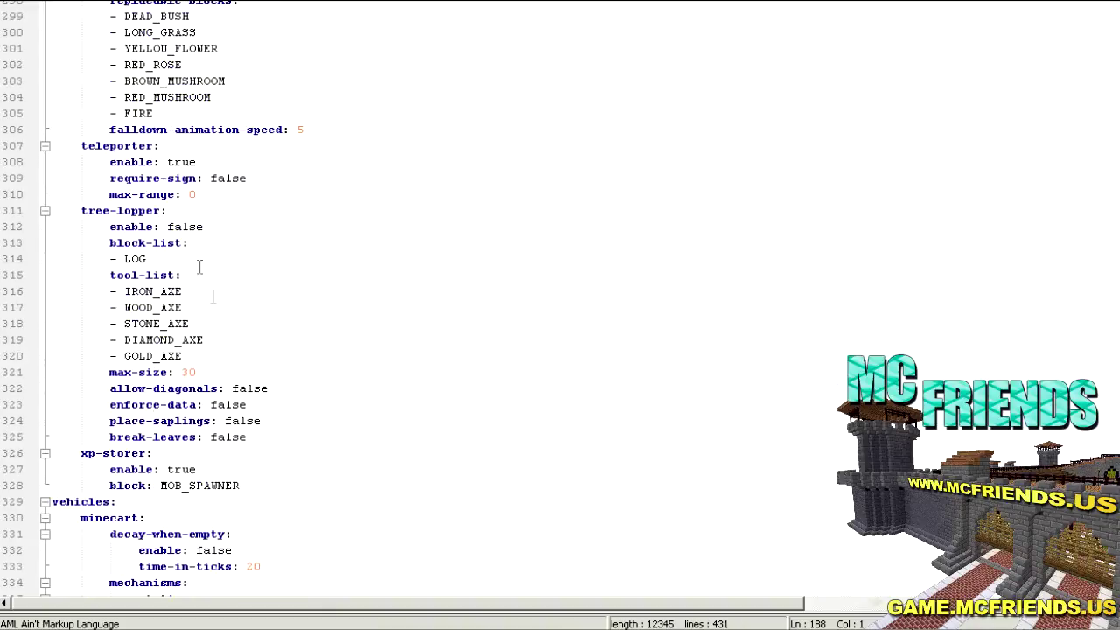
left_click_drag(205, 226, 168, 227)
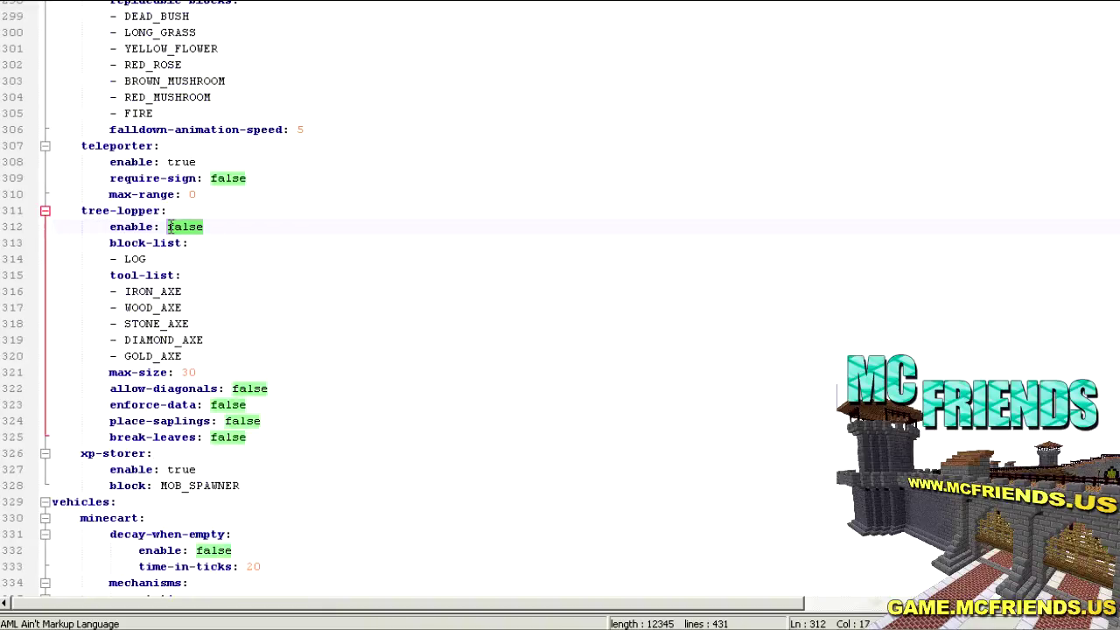
Examine the vehicles section's minecart and boat settings through to the end of the configuration file
scroll(342, 365, "down", 1)
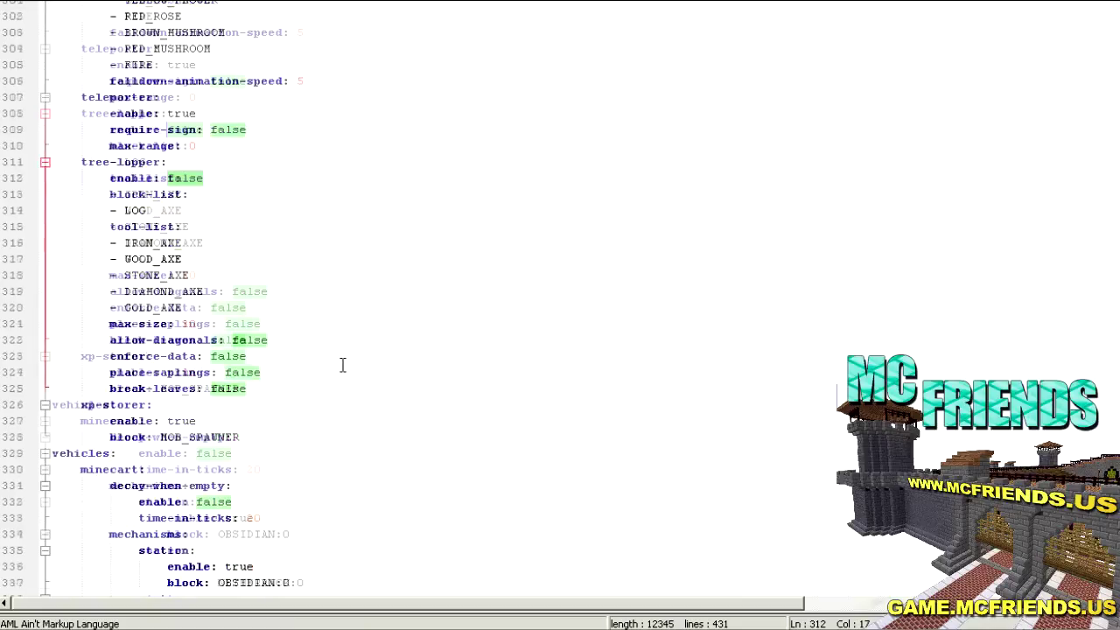
scroll(342, 365, "down", 15)
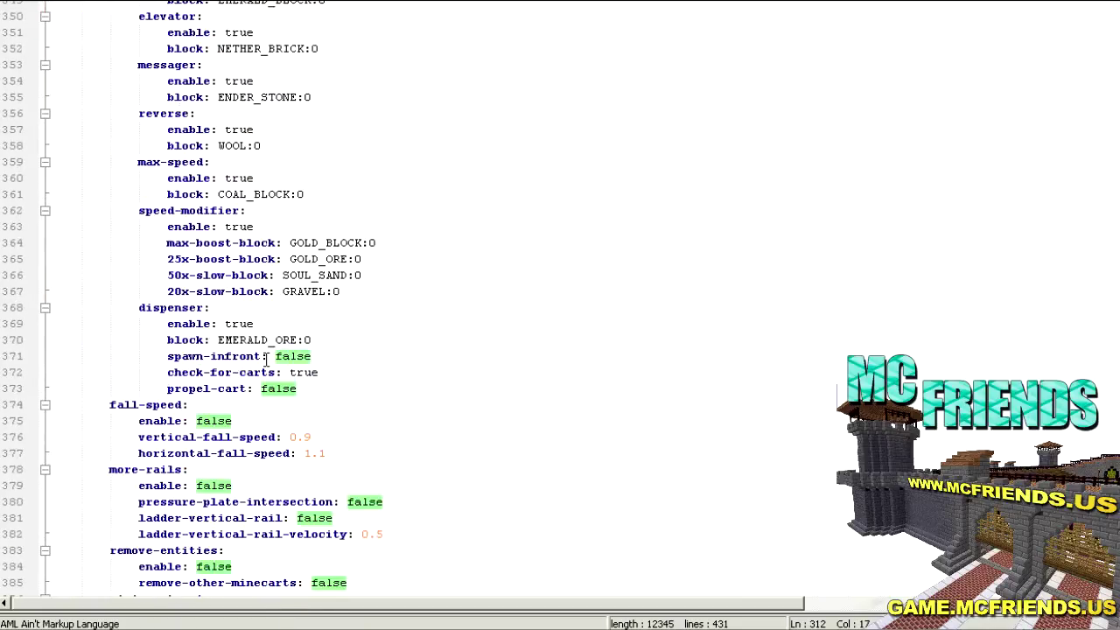
scroll(267, 357, "down", 15)
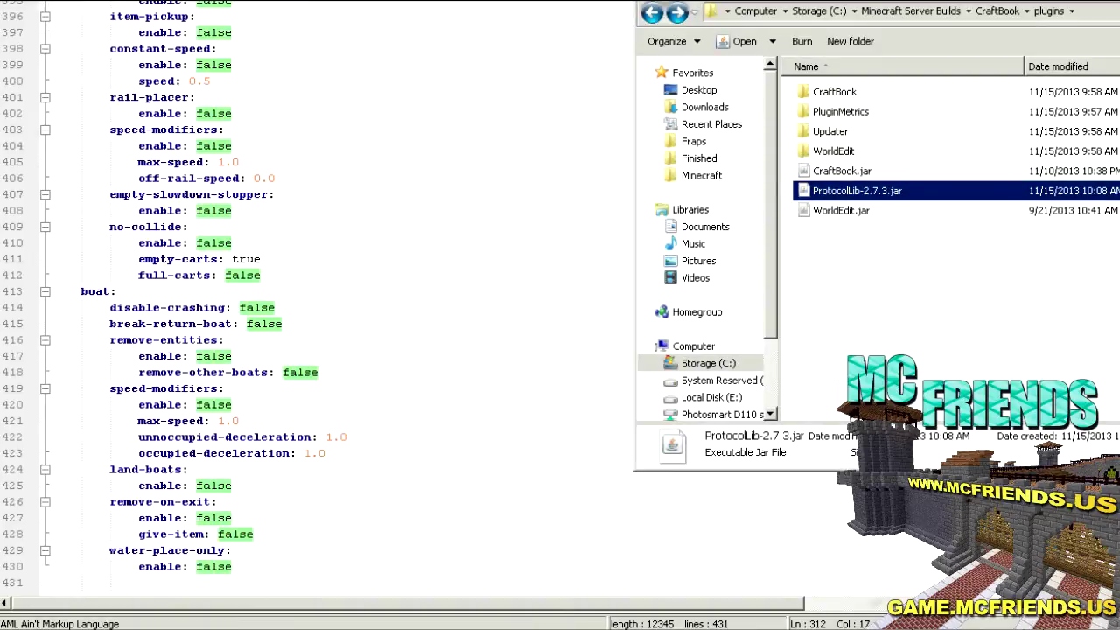
Bring the server's plugins folder window into full view and select ProtocolLib-2.7.3.jar
left_click_drag(1119, 0, 911, 17)
left_click(509, 301)
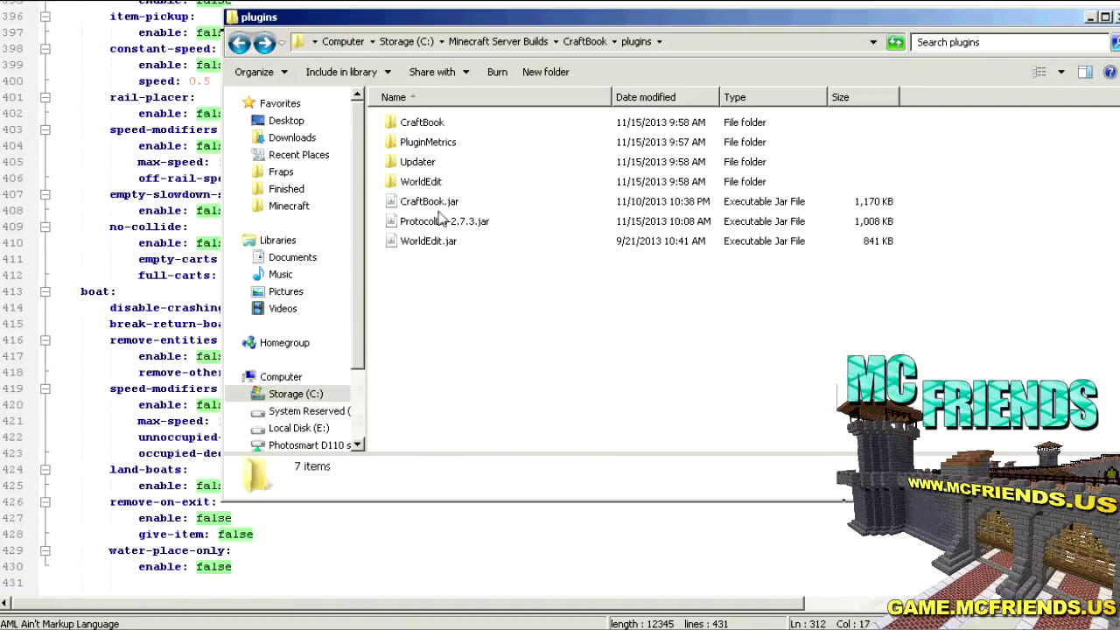
left_click(440, 221)
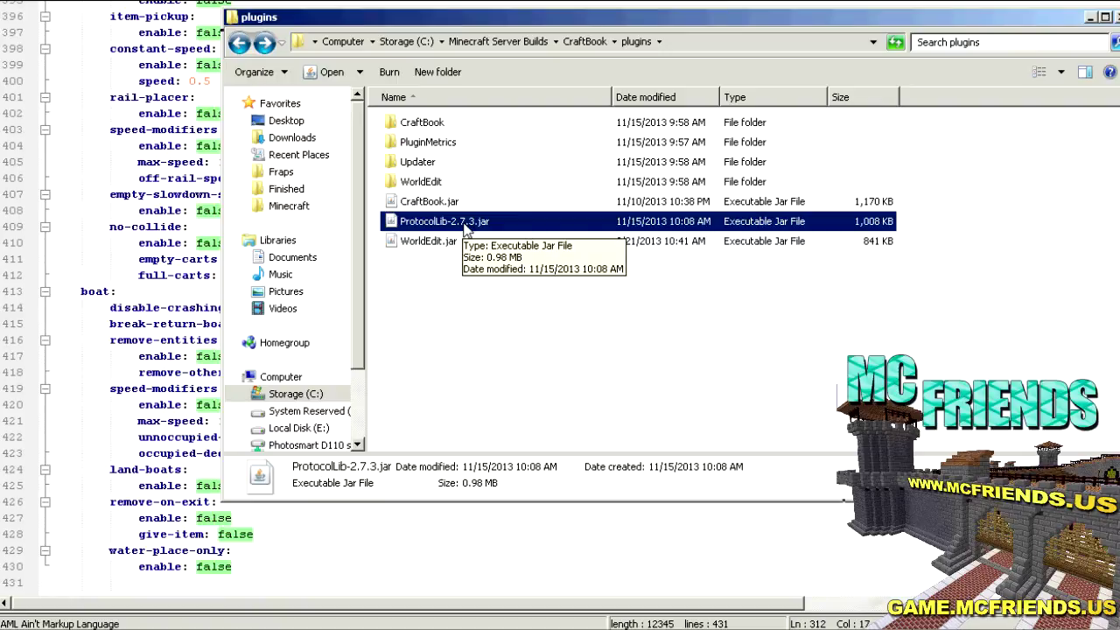
Open books.txt from the CraftBook plugin folder in Notepad++
double_click(429, 124)
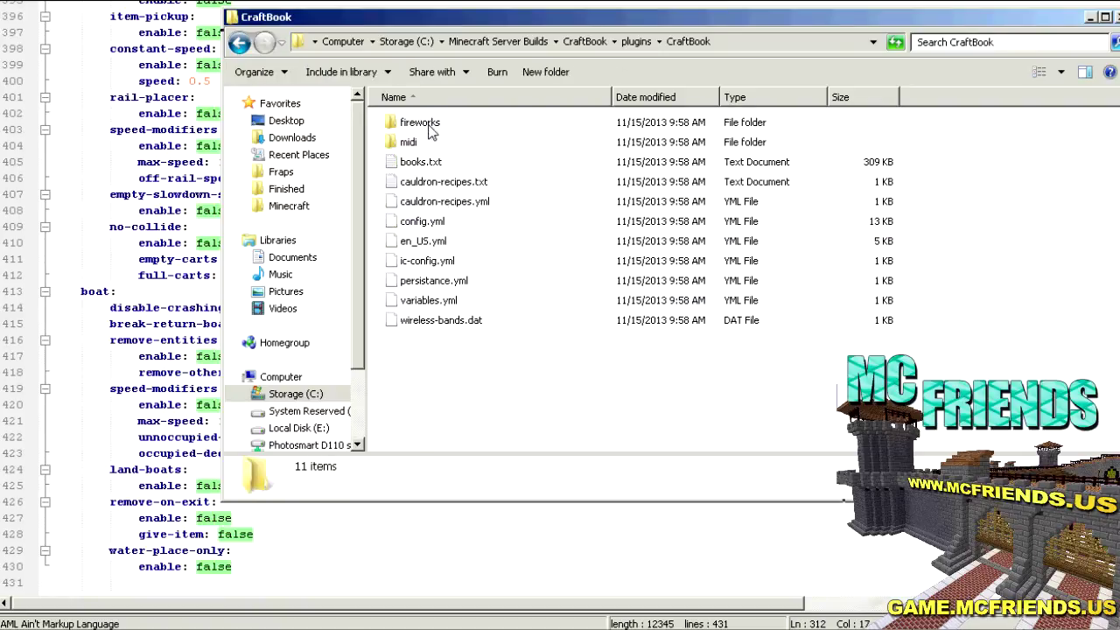
left_click(425, 167)
right_click(426, 167)
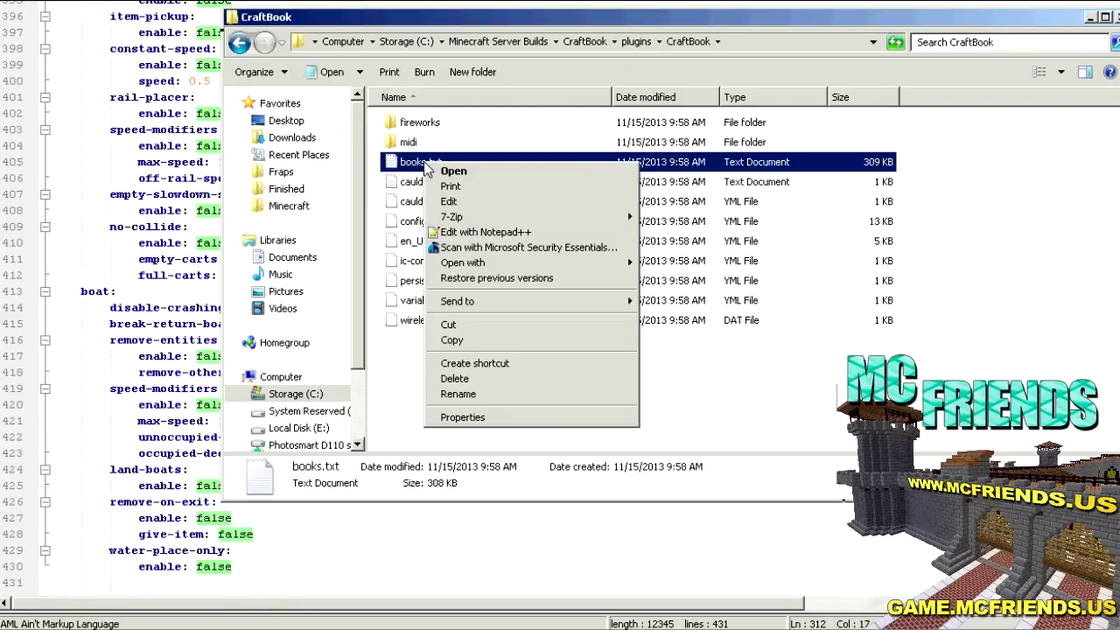
left_click(454, 232)
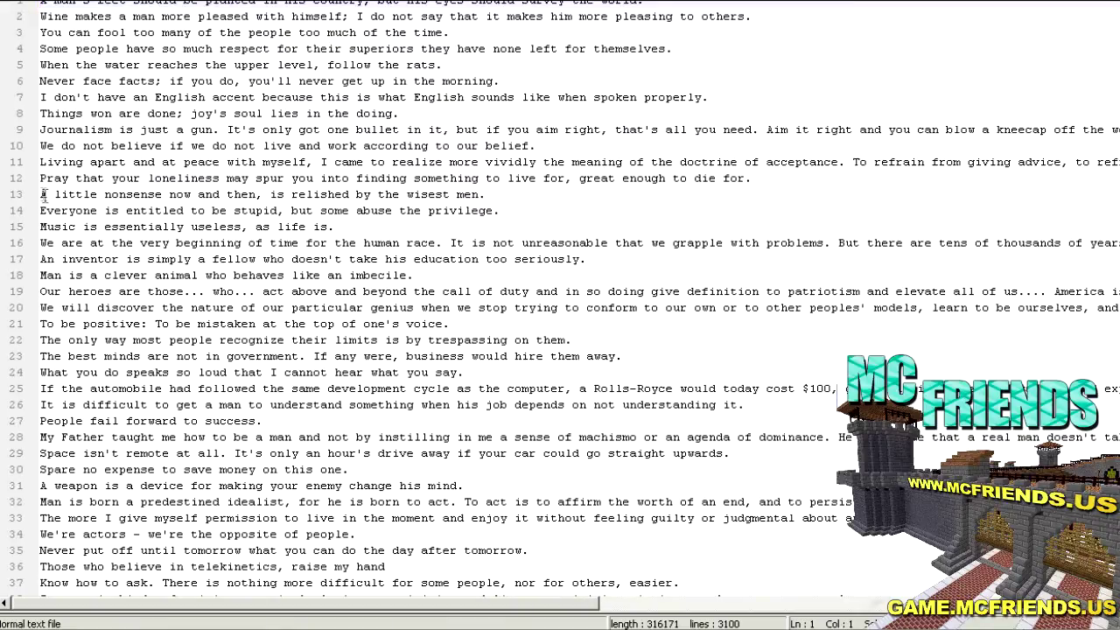
Look through the one-line quotes in books.txt and highlight individual sample lines
left_click(533, 194)
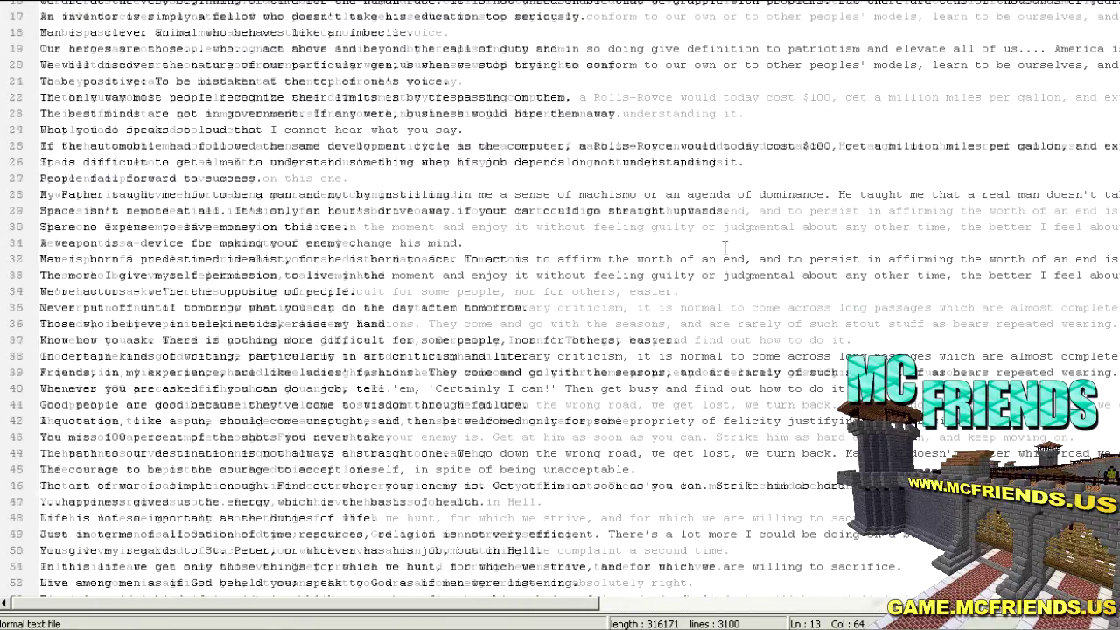
scroll(725, 248, "down", 20)
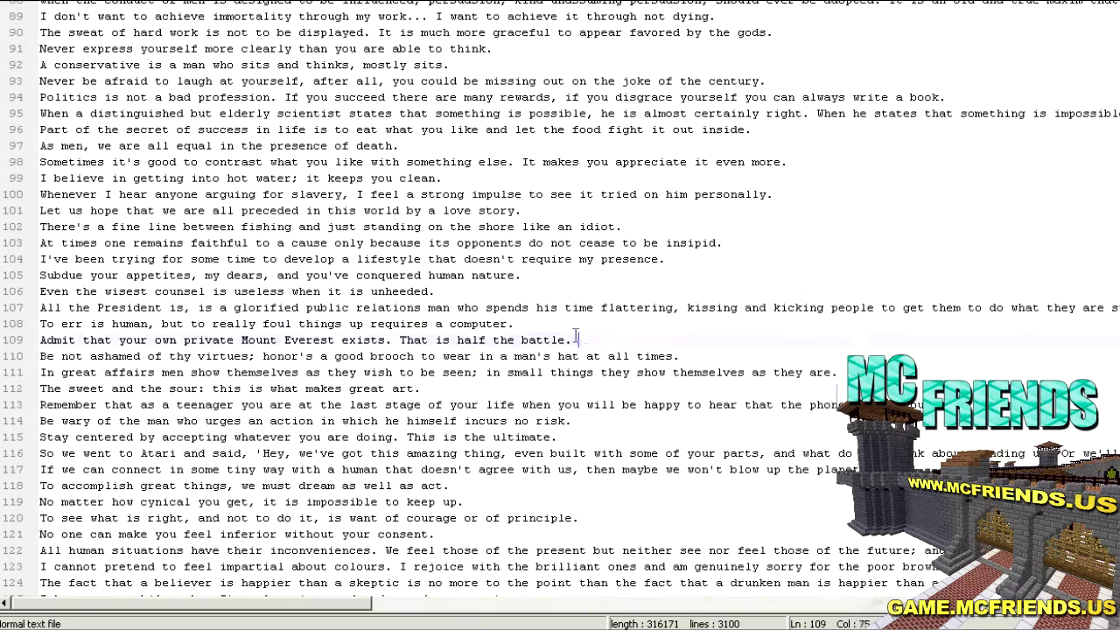
left_click_drag(576, 339, 42, 340)
left_click(144, 324)
scroll(579, 269, "down", 20)
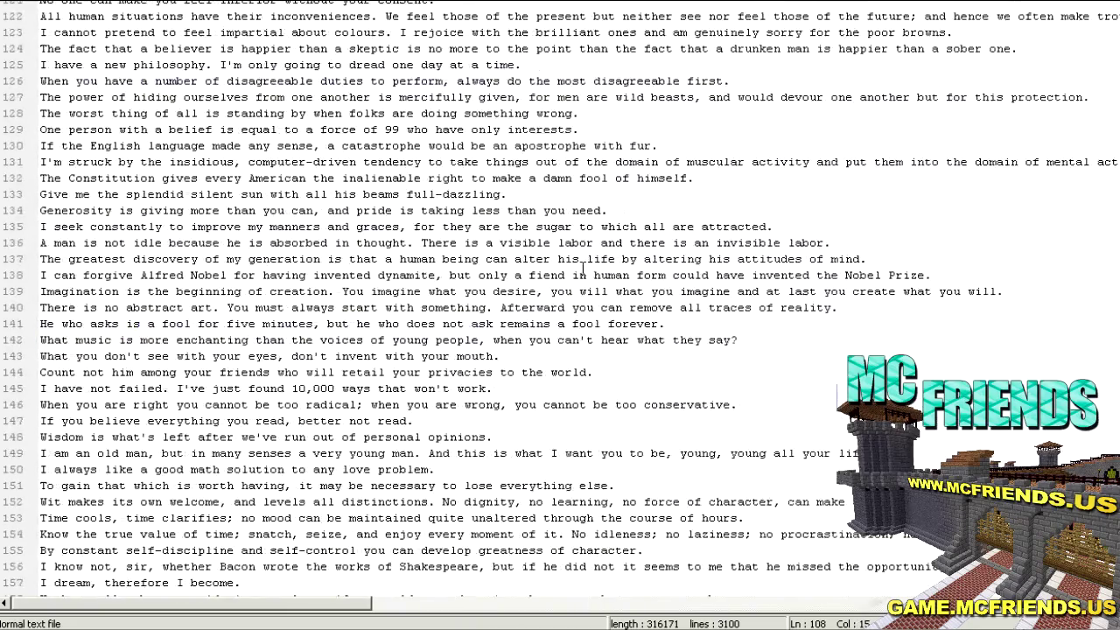
left_click_drag(504, 327, 58, 323)
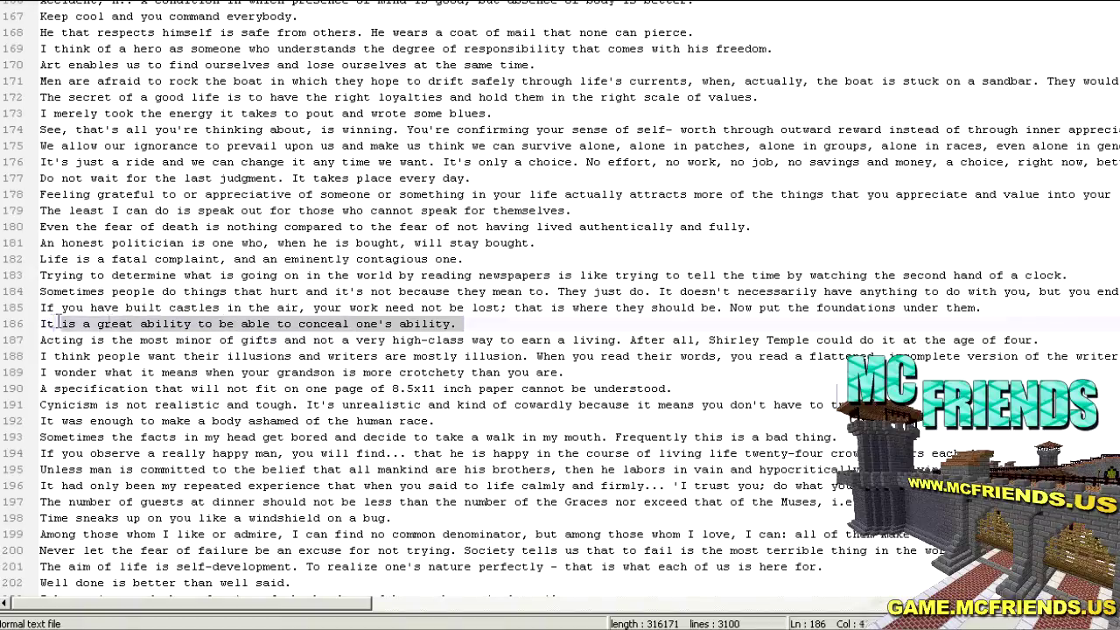
scroll(310, 242, "up", 9)
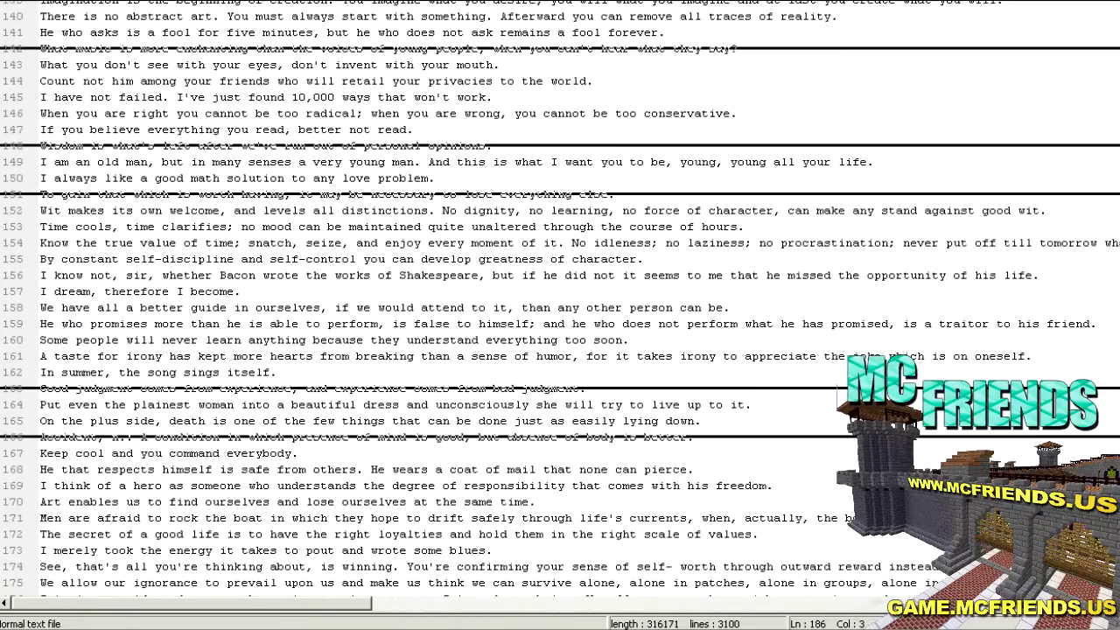
Open cauldron-recipes.txt from the CraftBook folder in Notepad++ and highlight the grass:3*3,6*2:2*2 recipe line
left_click(345, 626)
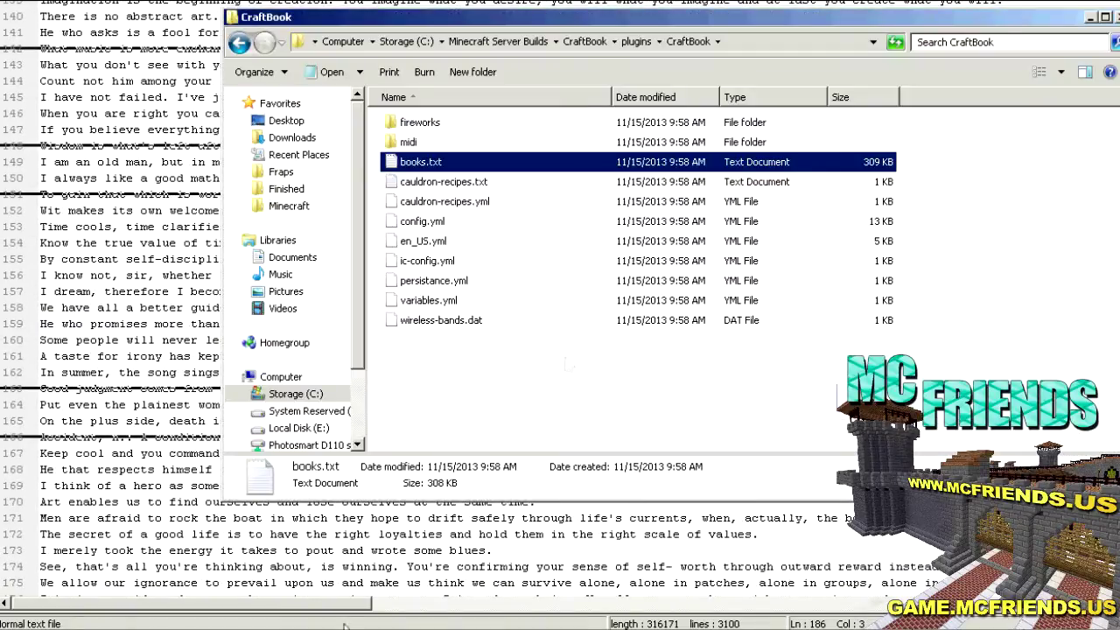
left_click(480, 187)
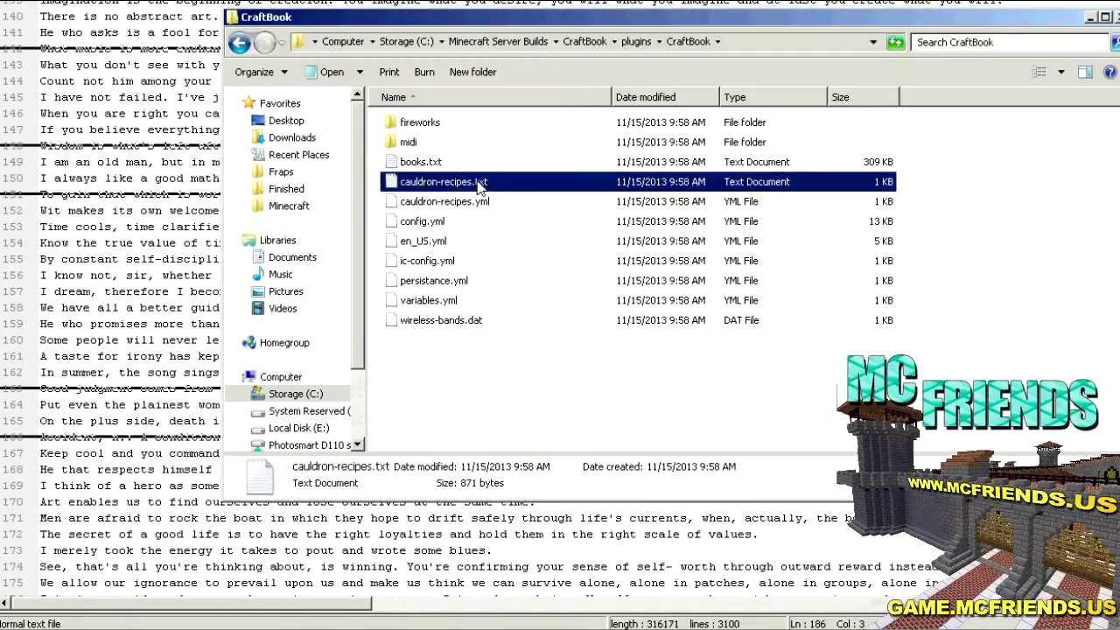
right_click(448, 185)
left_click(485, 245)
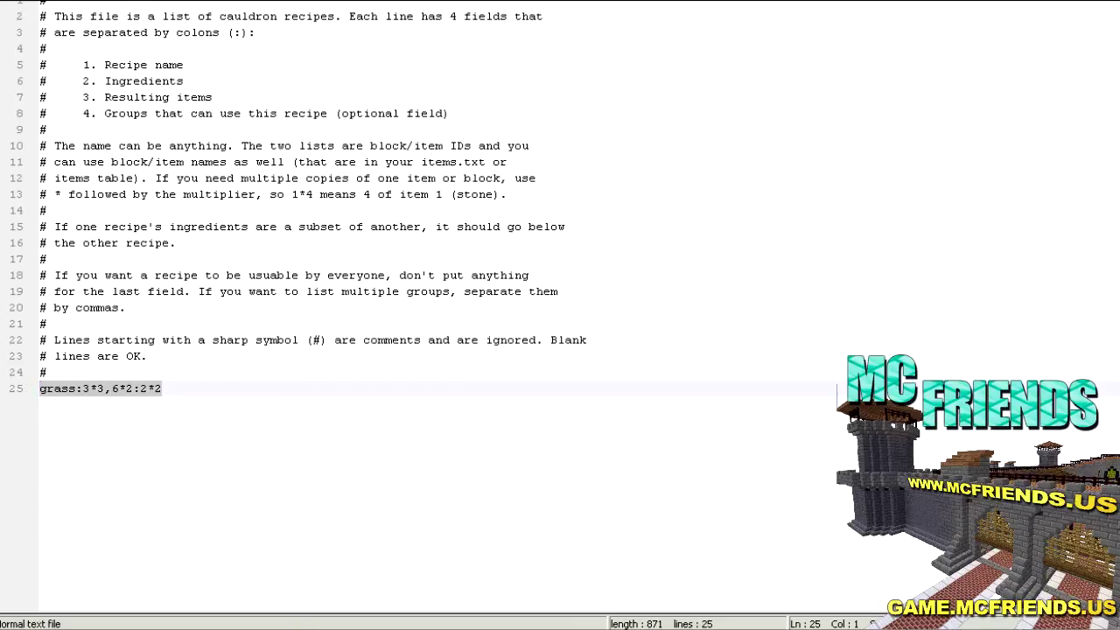
key("alt+Tab")
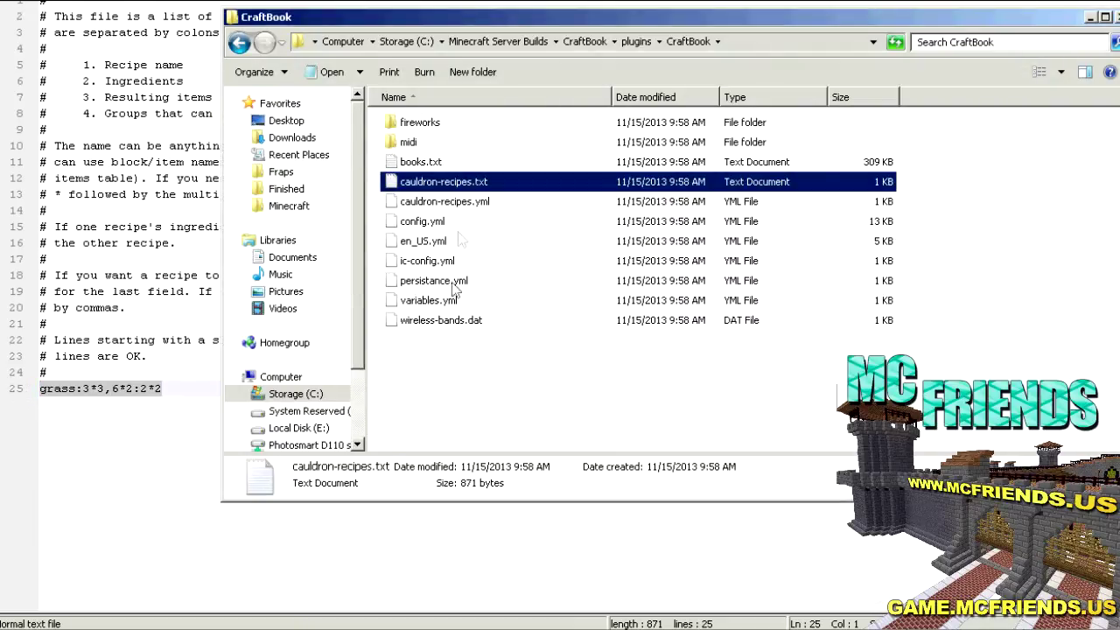
right_click(460, 207)
left_click(428, 378)
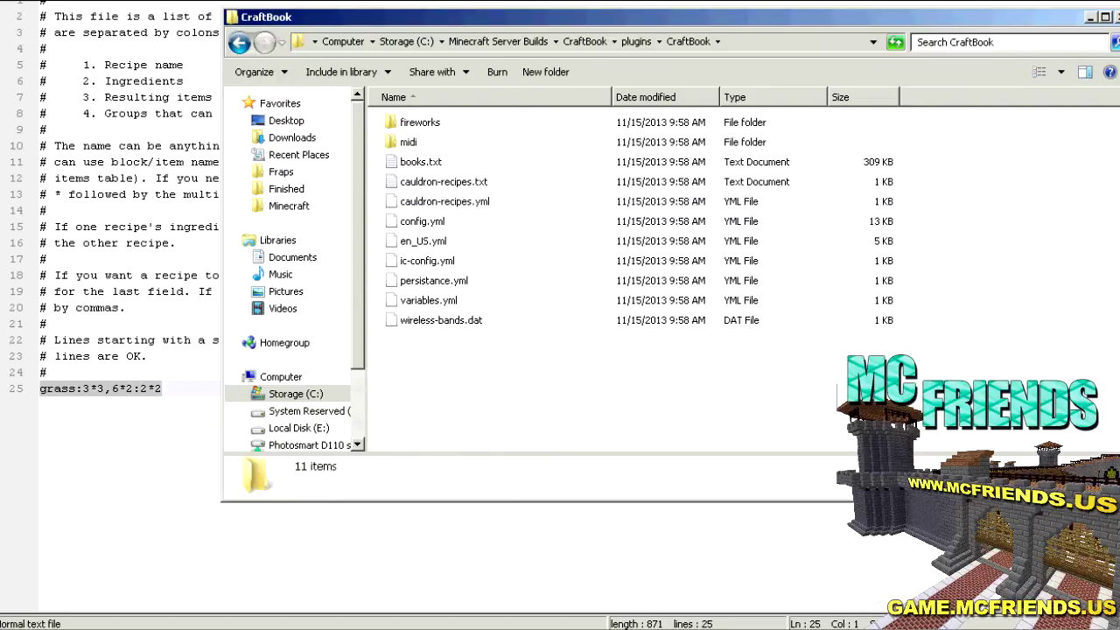
key("alt+Tab")
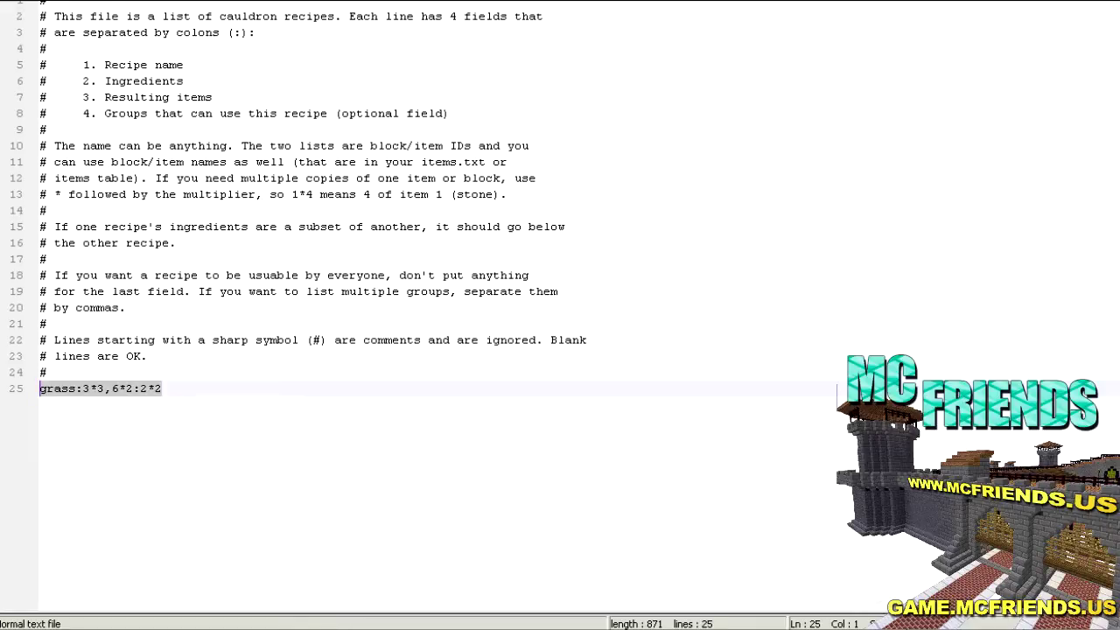
Switch to Minecraft, walk to the wooden bridge over the pool, and read the sign listing its allowed materials
key("ctrl+Tab")
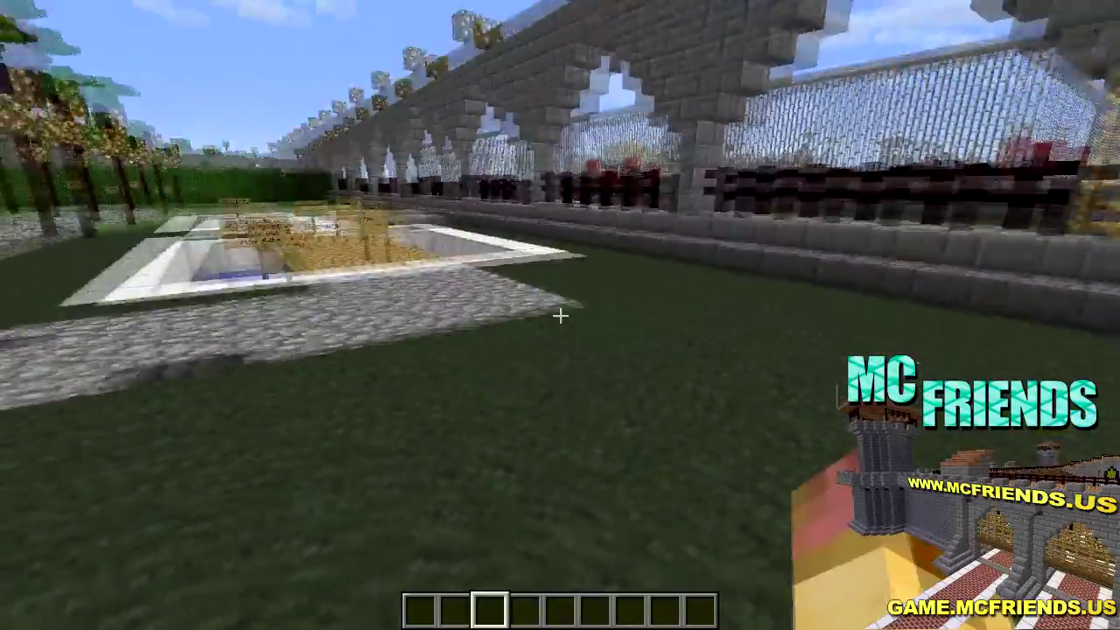
key("w")
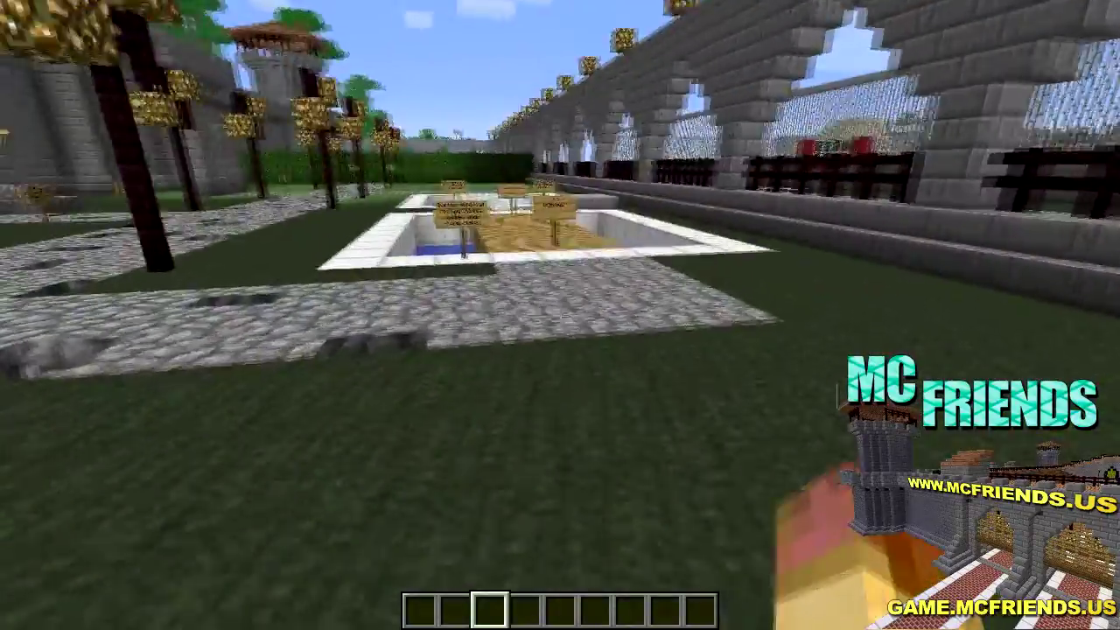
key("w")
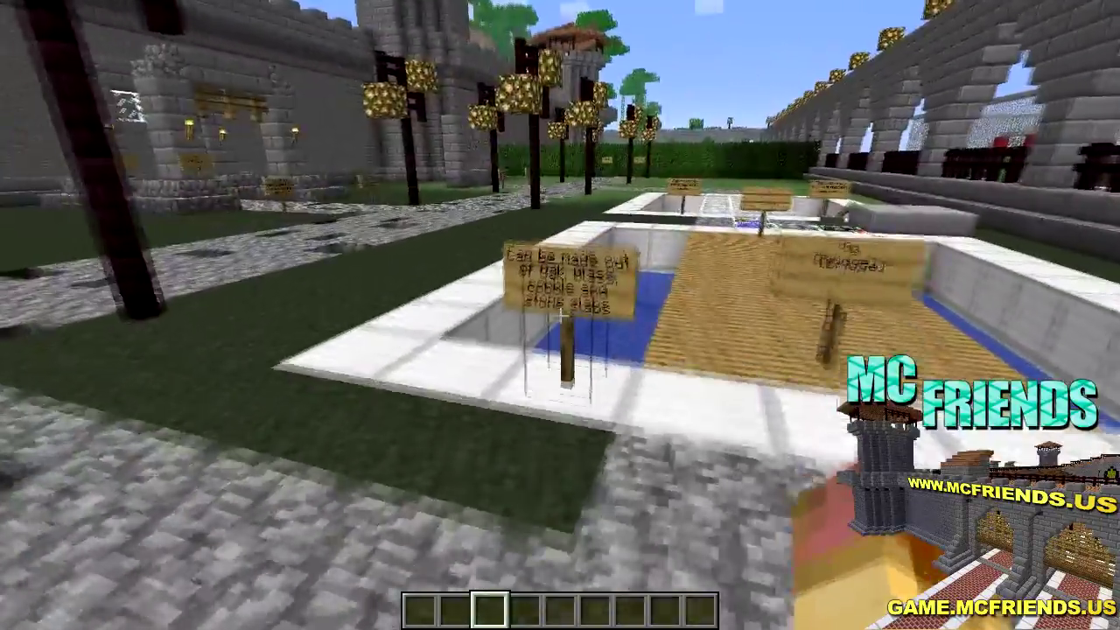
key("a")
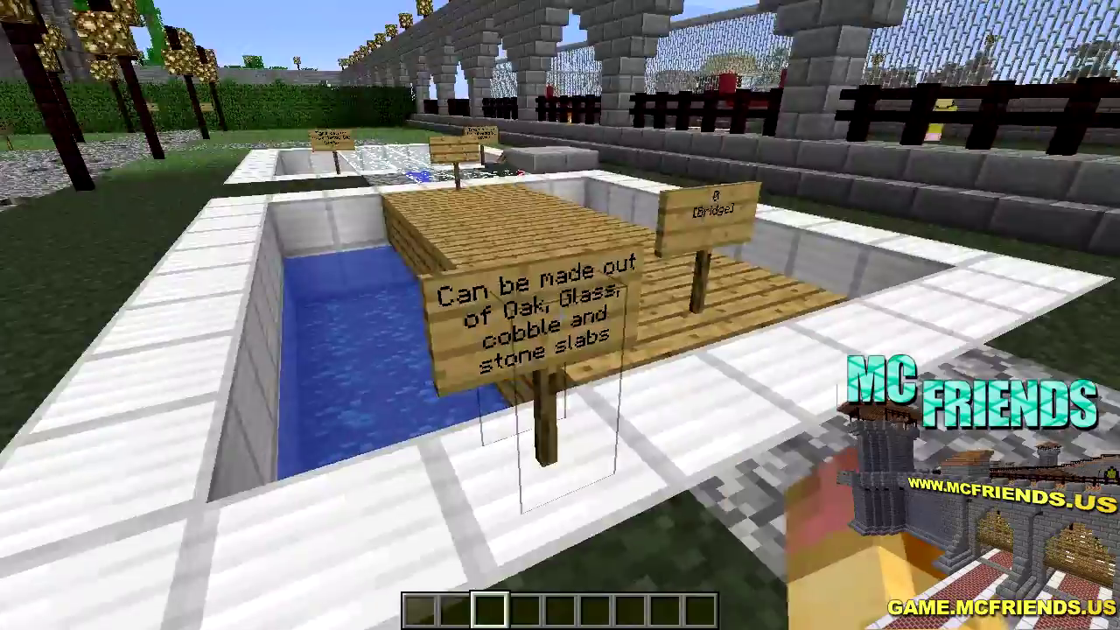
key("w")
key("w")
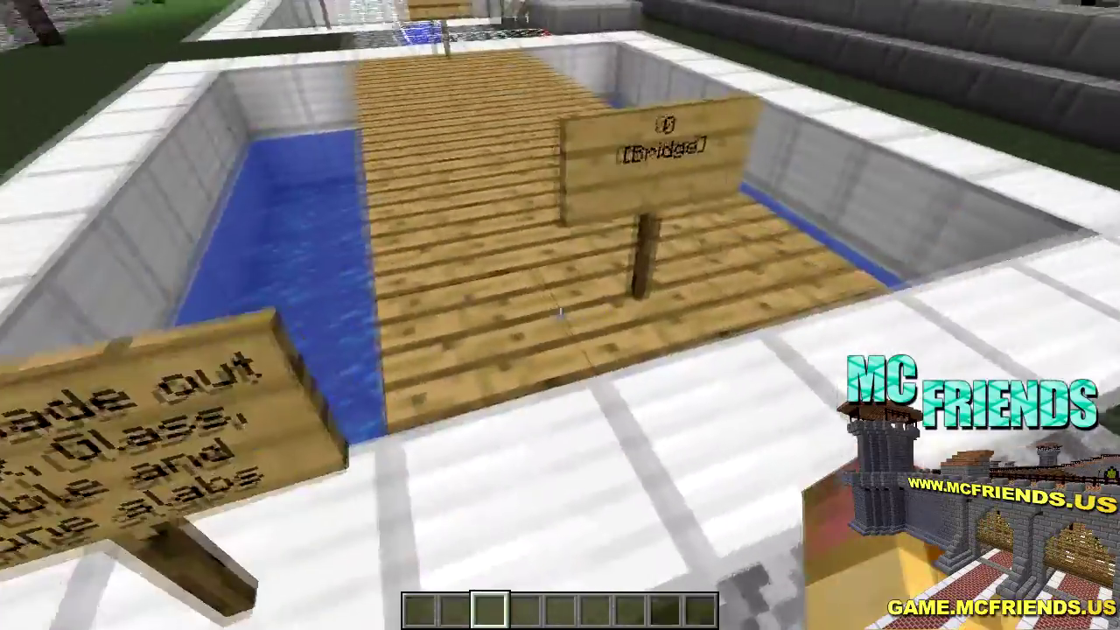
Examine the wooden bridge from its side and along its deck, including the [Bridge] sign at its near end
key("d")
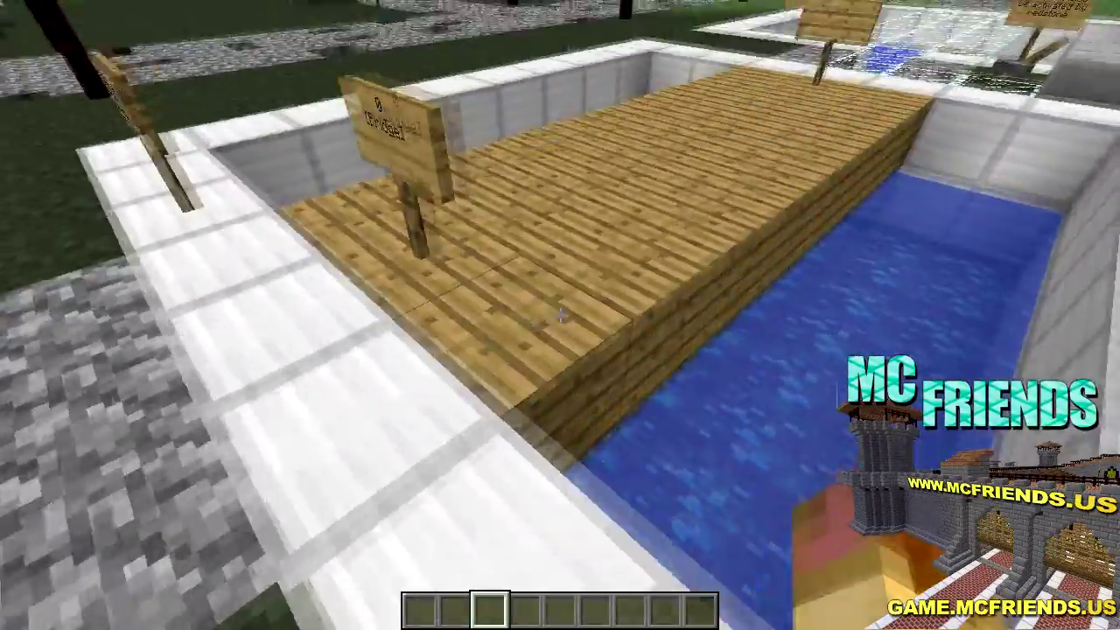
key("d")
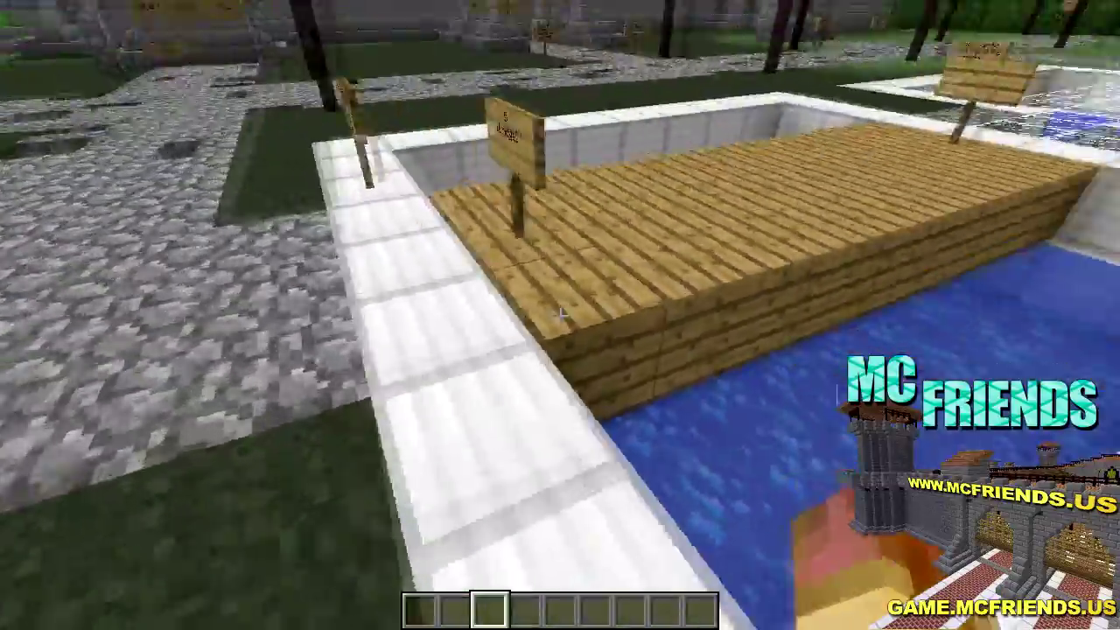
key("w")
key("a")
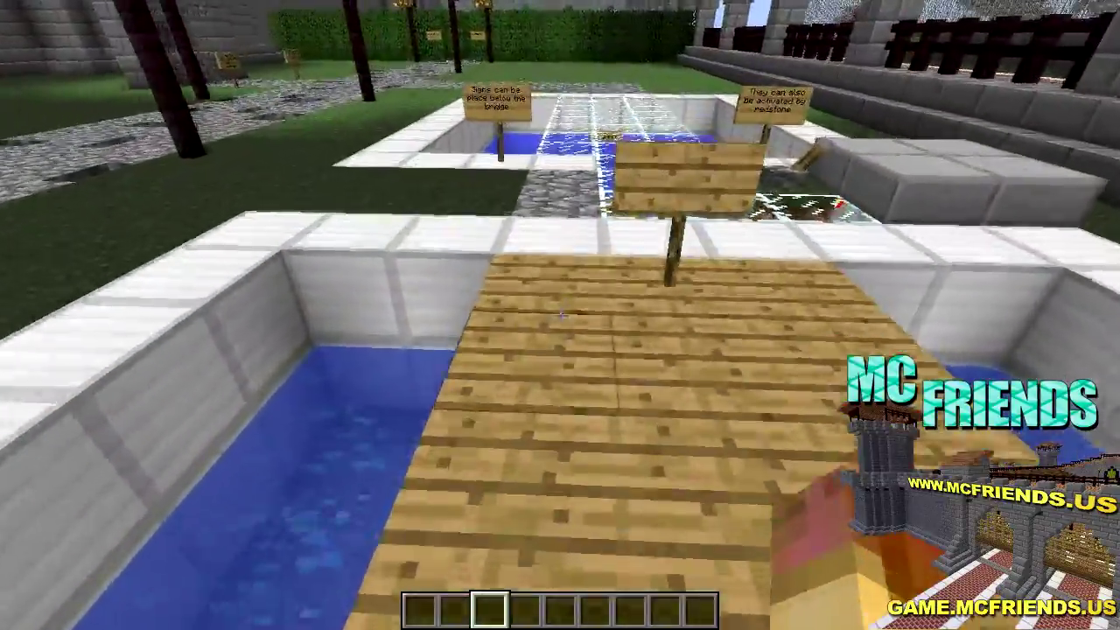
key("w")
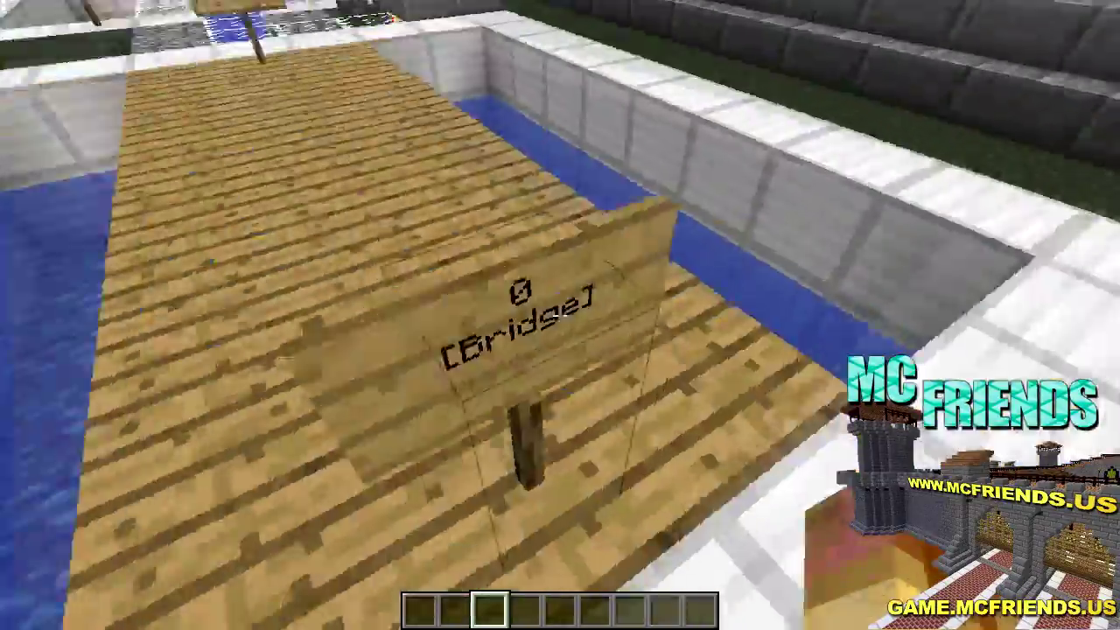
key("s")
key("d")
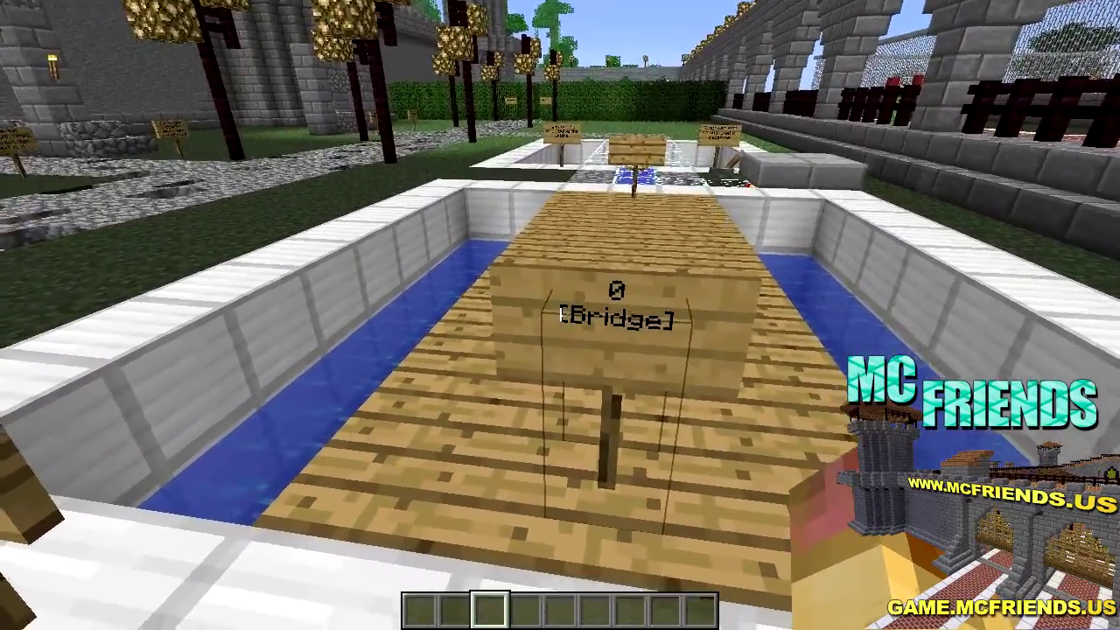
Cross the wooden bridge to its far sign, return, and toggle the bridge with the near [Bridge] sign
mouse_move(560, 315)
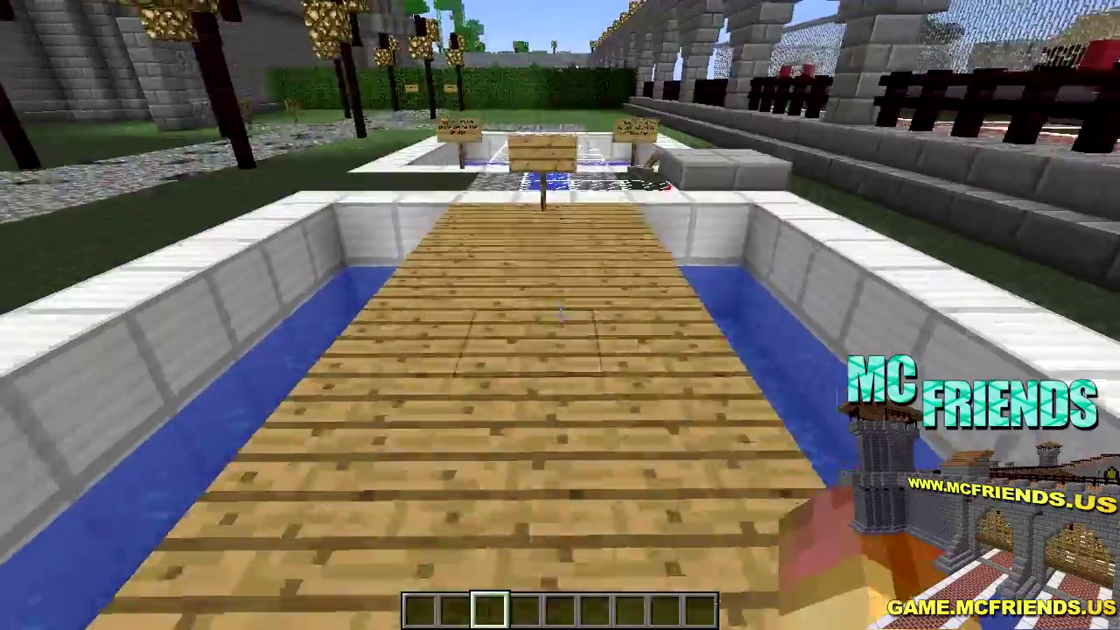
key("w")
key("d")
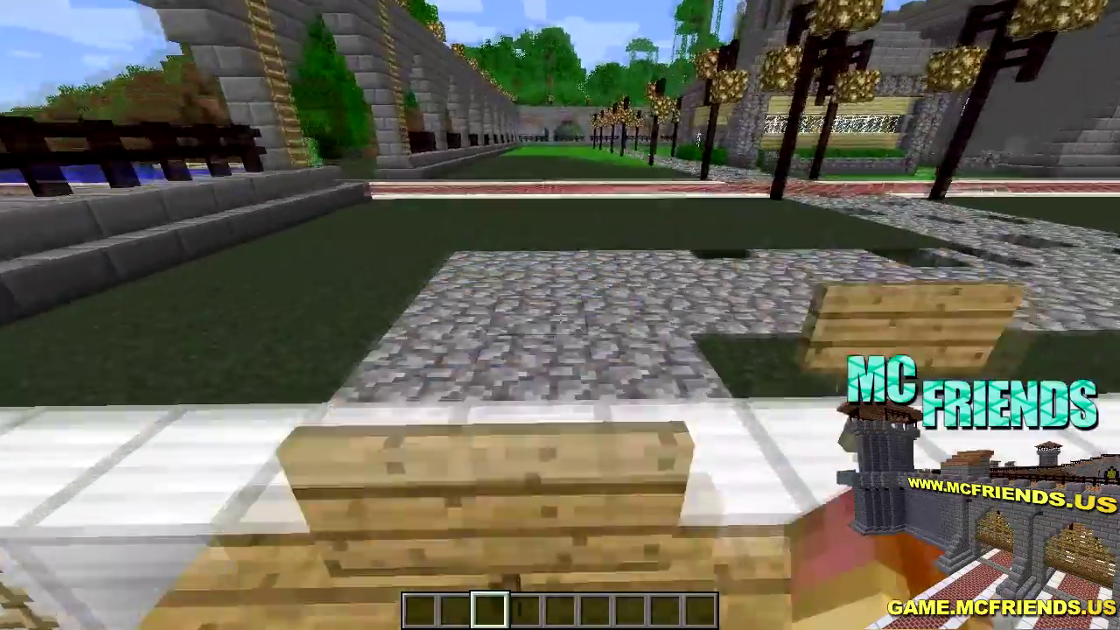
key("s")
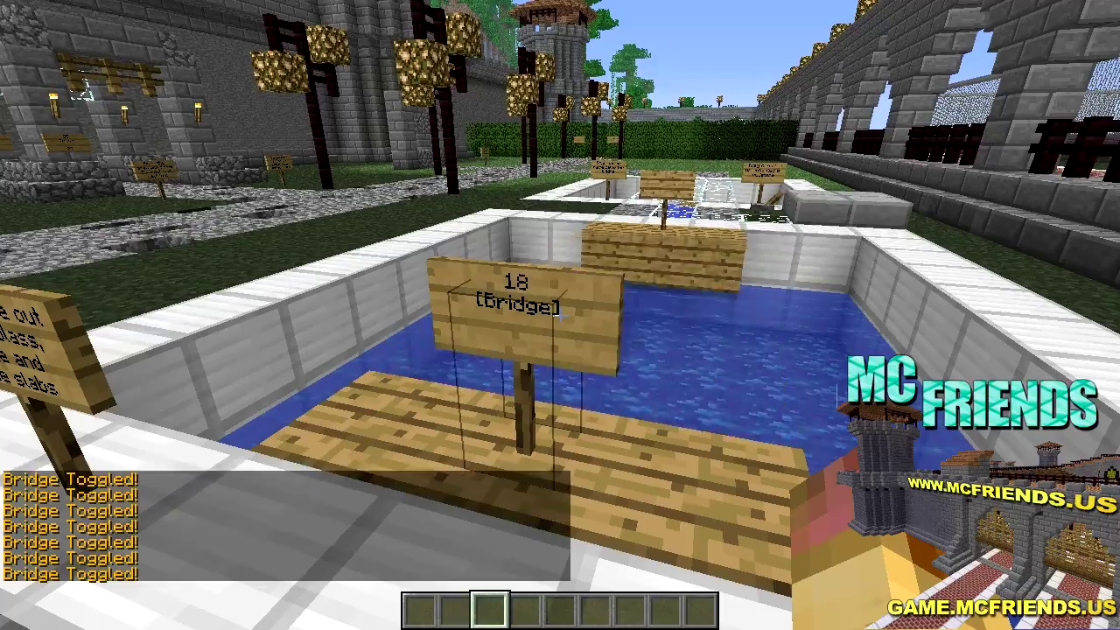
key("w")
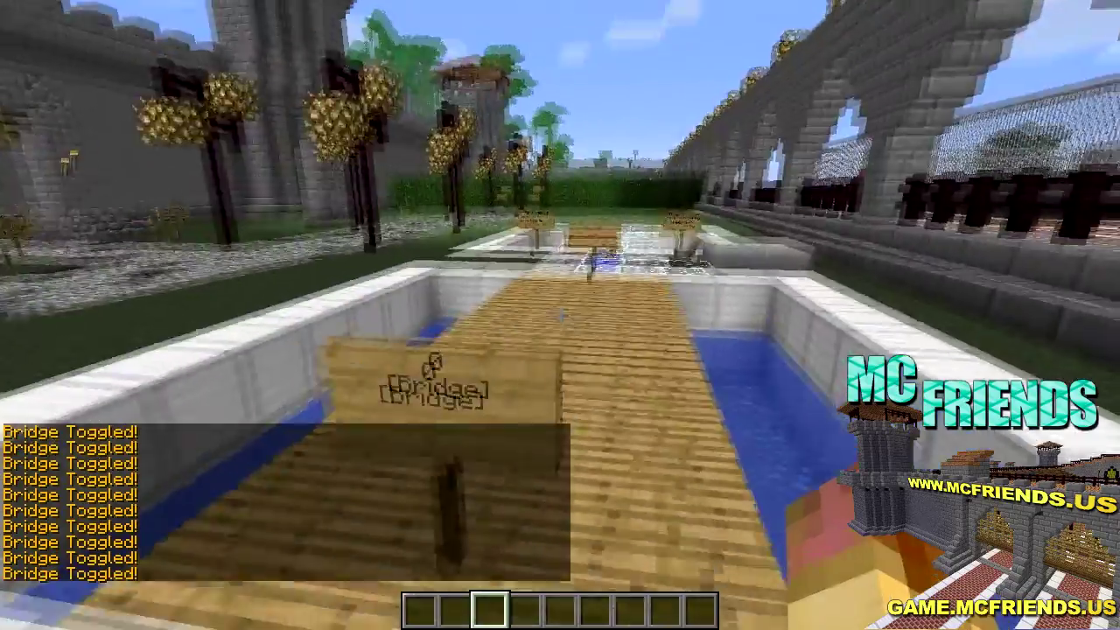
Inspect the glass bridge with its sign and redstone underneath, and operate the lever beside it
key("w")
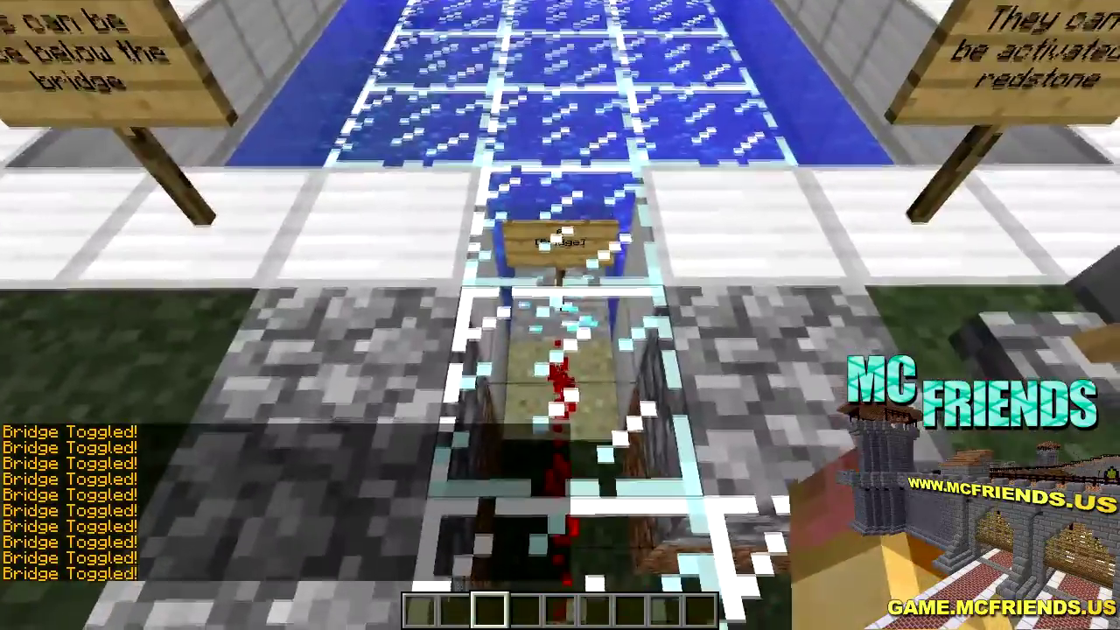
key("w")
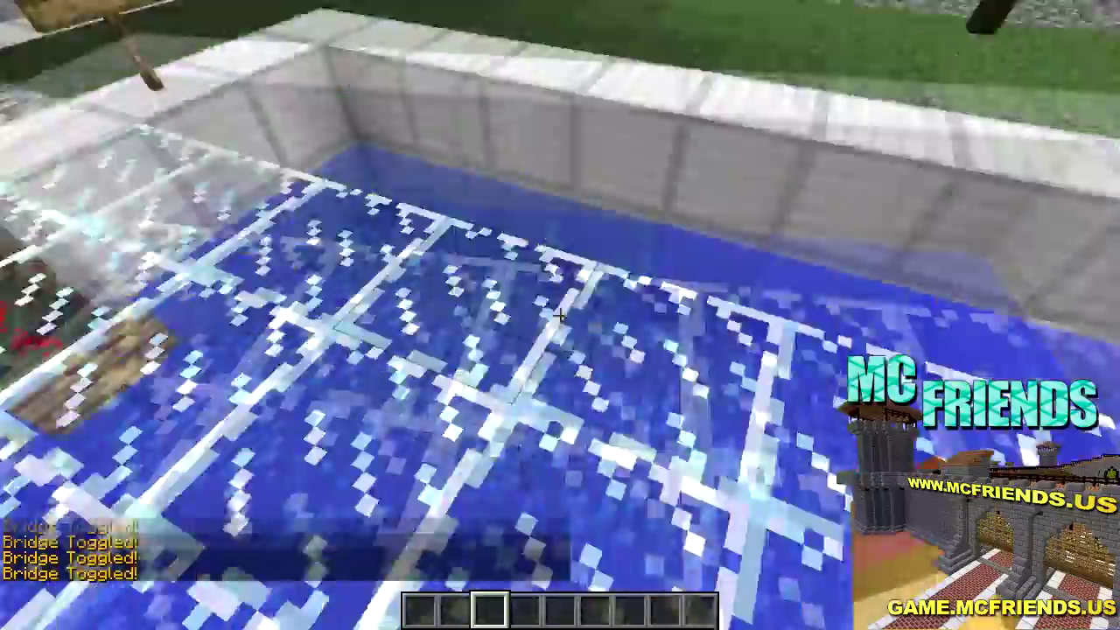
key("w")
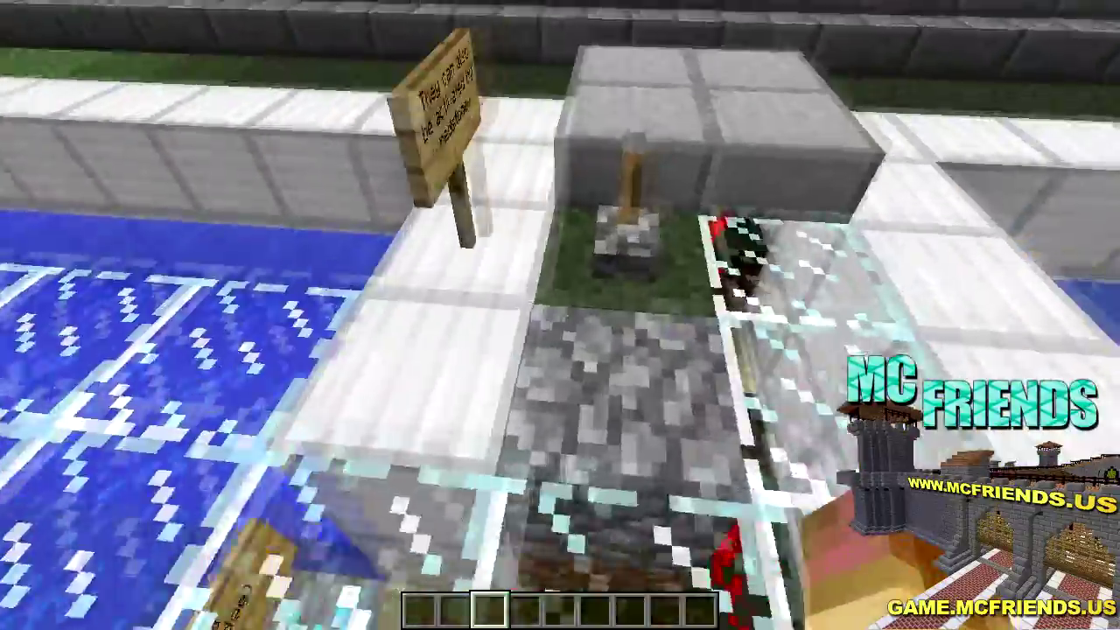
right_click(560, 315)
Ride the lift up from First Floor to Second Floor and back down, and view its vertically aligned signs
mouse_move(561, 315)
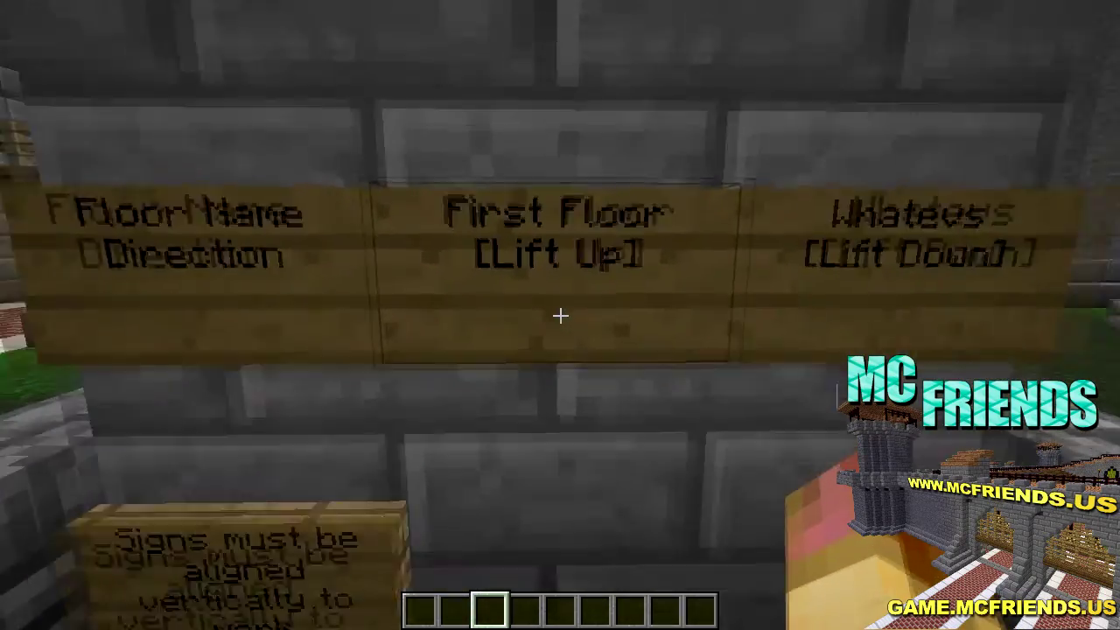
right_click(561, 316)
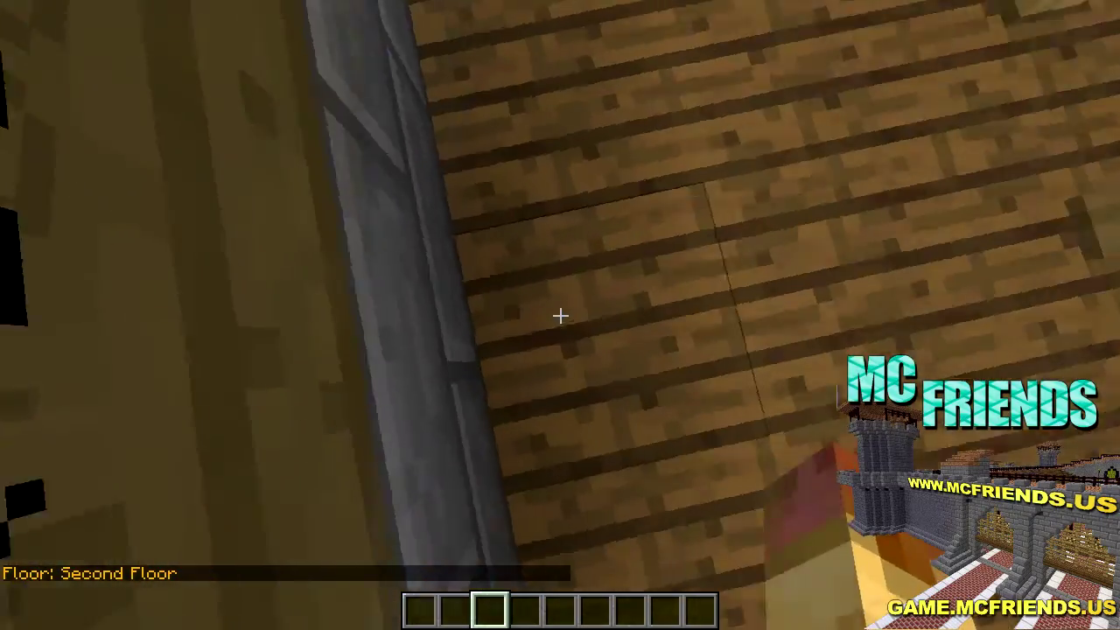
right_click(560, 315)
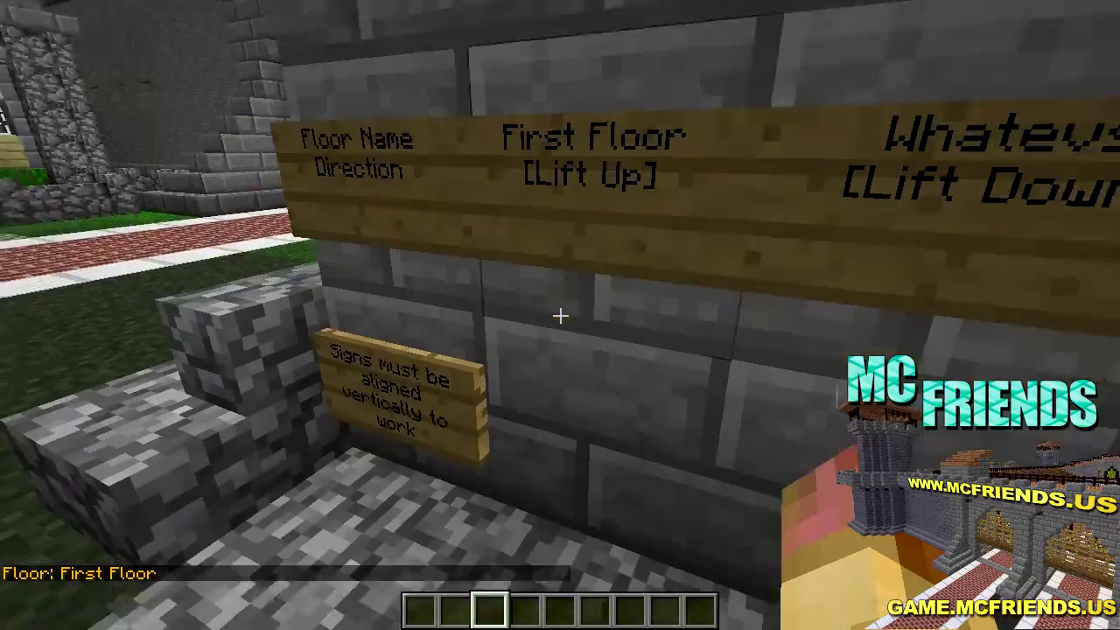
key("a")
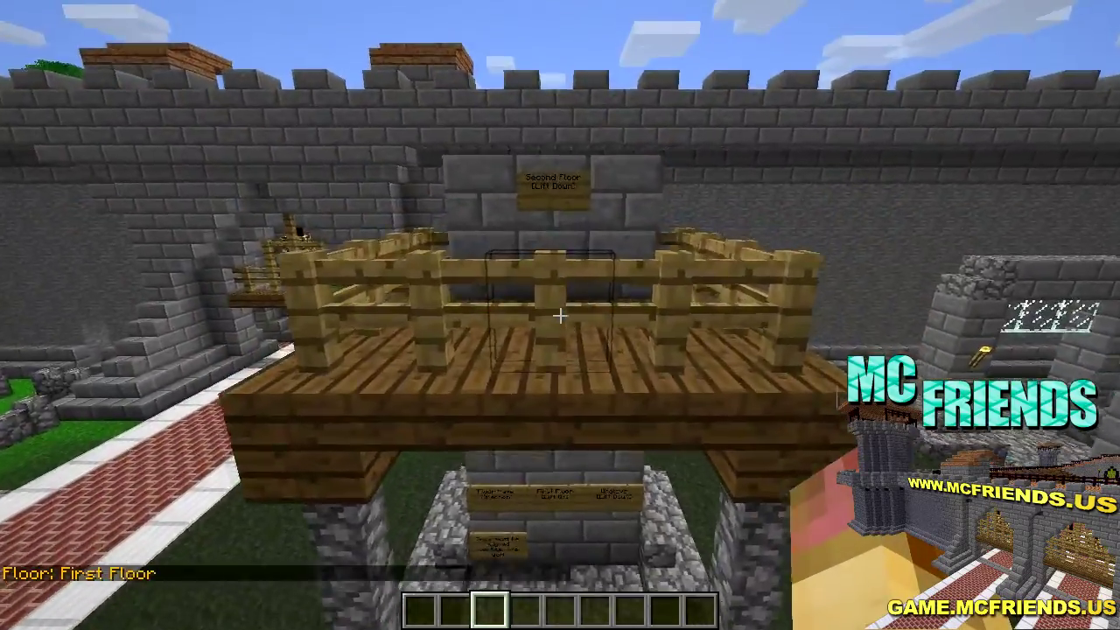
Take stone and a sign from the creative inventory into the first two hotbar slots
key("e")
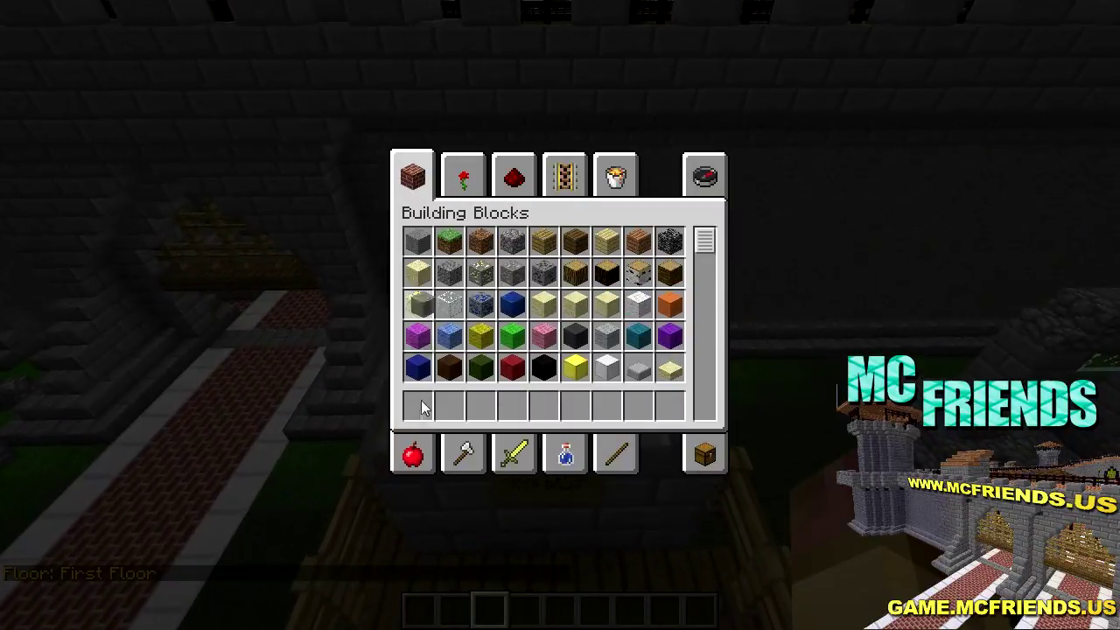
left_click(464, 178)
scroll(503, 302, "down", 5)
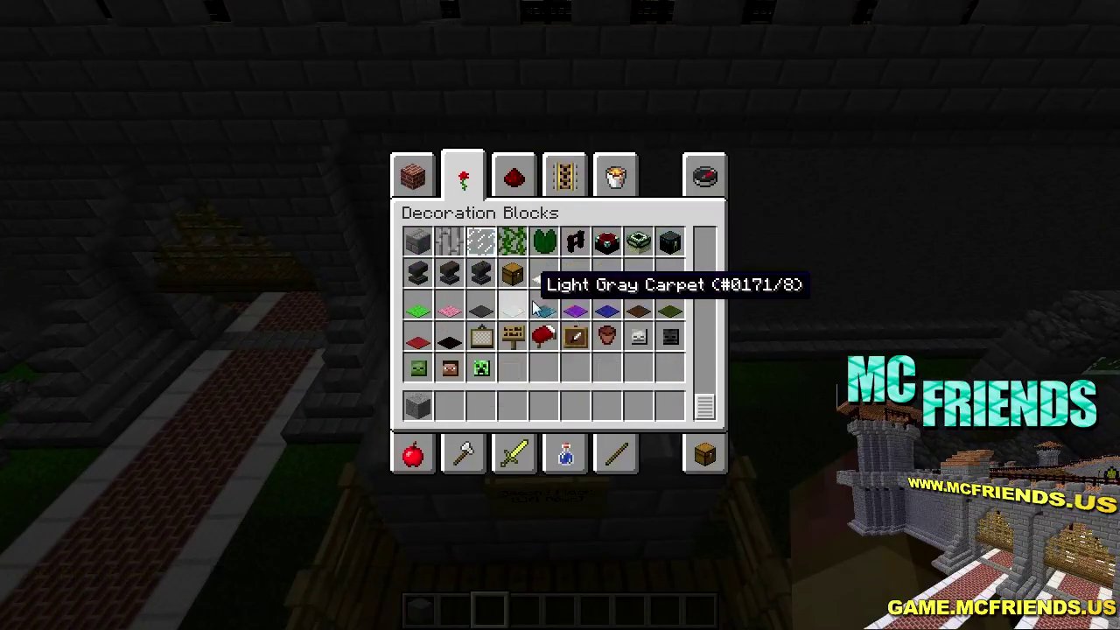
left_click(513, 337)
left_click(449, 405)
key("e")
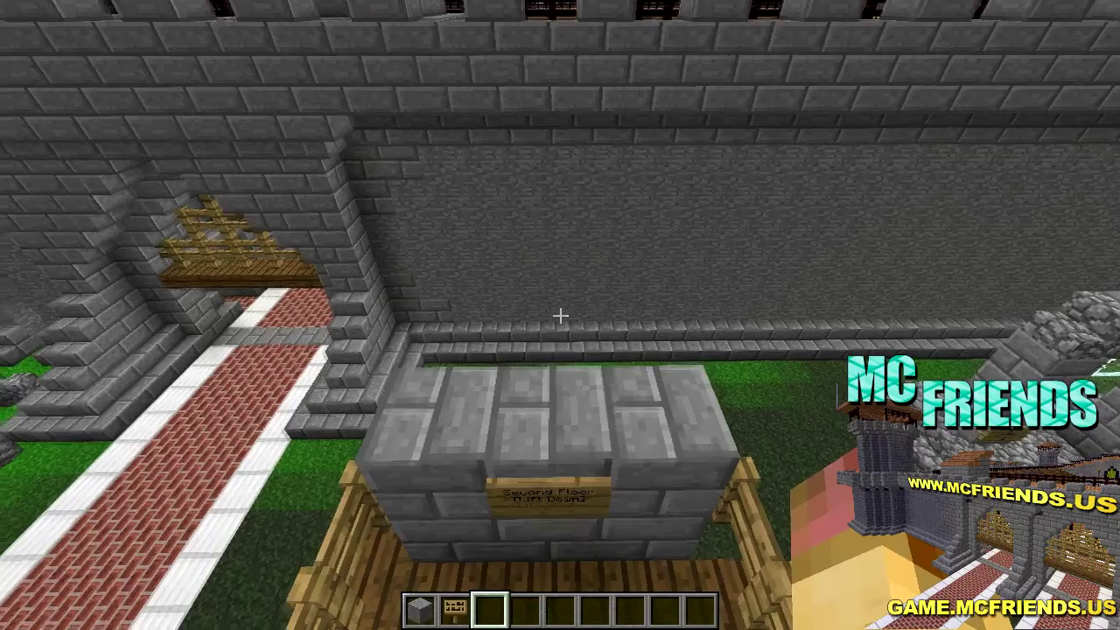
Build a stone column above the lift's second floor, with a stone ledge and an upright block face for a sign
key("1")
key("space")
right_click(560, 315)
right_click(560, 315)
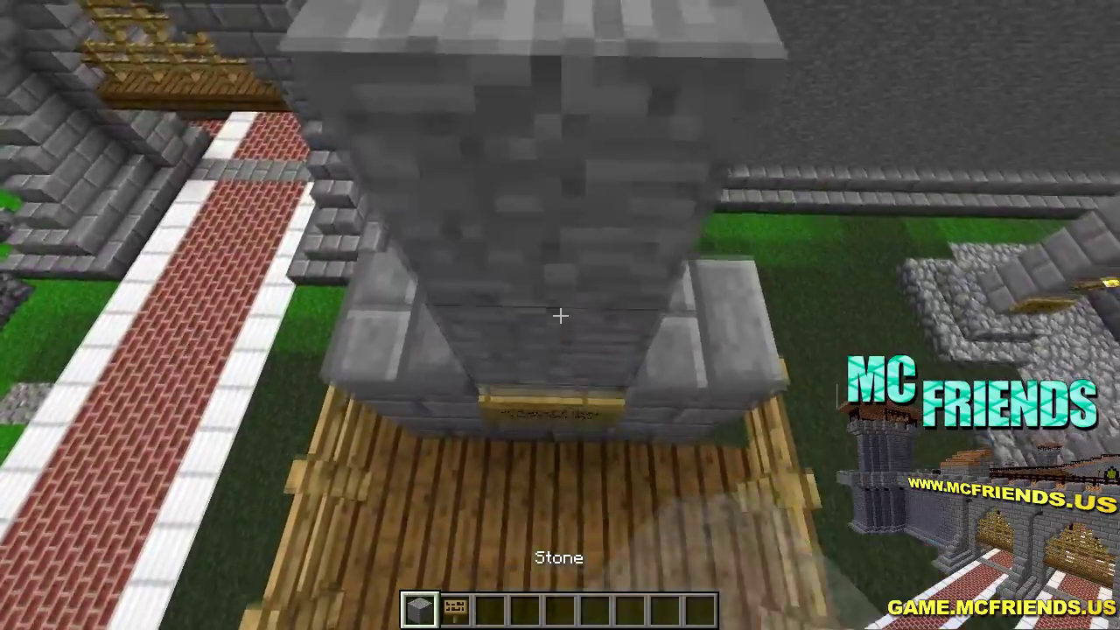
right_click(560, 315)
key("space")
right_click(560, 315)
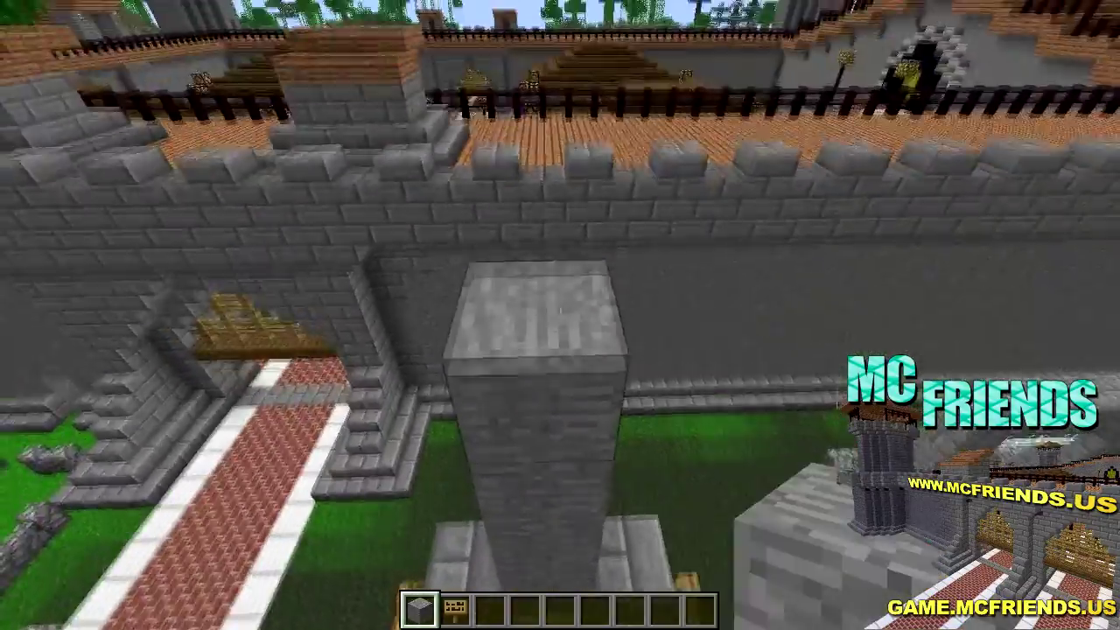
right_click(561, 315)
right_click(560, 315)
right_click(560, 315)
key("s")
right_click(560, 315)
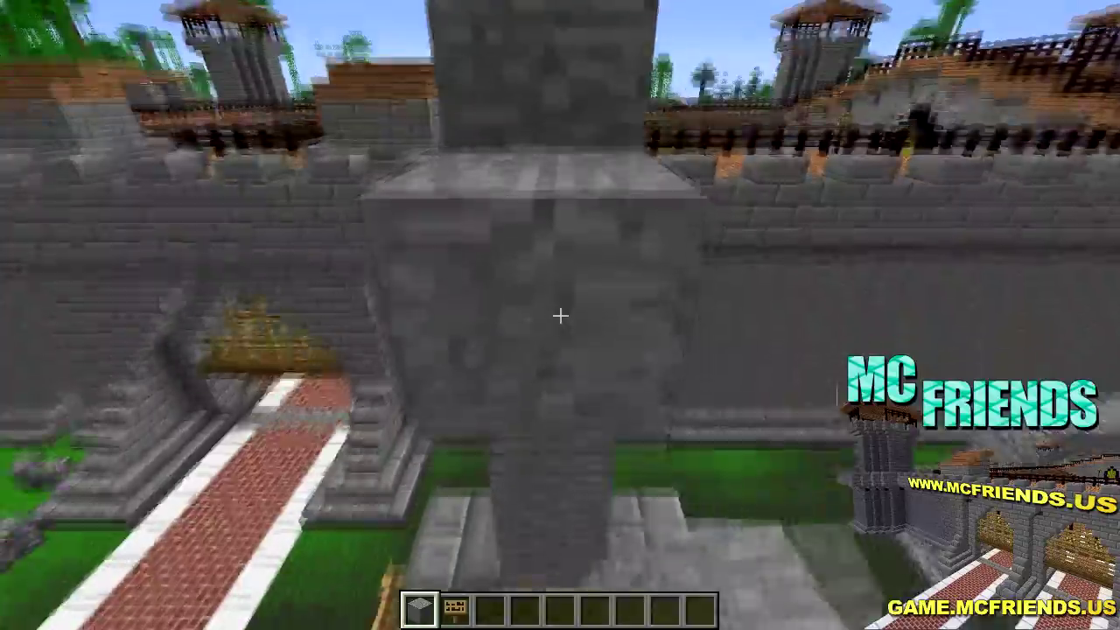
right_click(560, 315)
Place a sign on the new column's face with "TOPS" on the first line and "[Lift Down]" on the second
key("2")
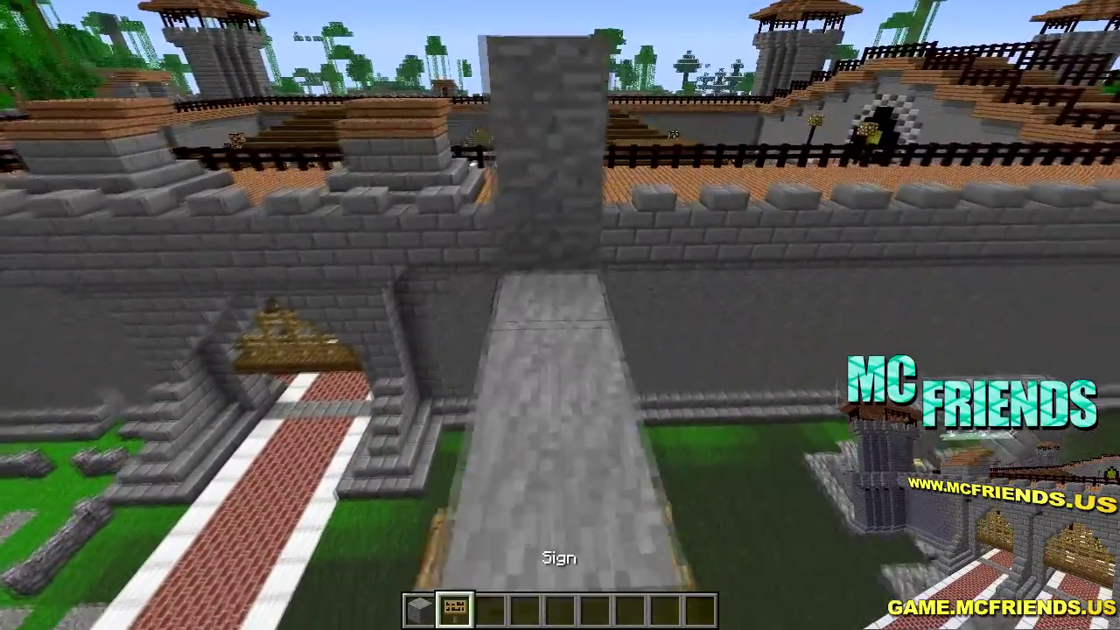
key("shift")
key("space")
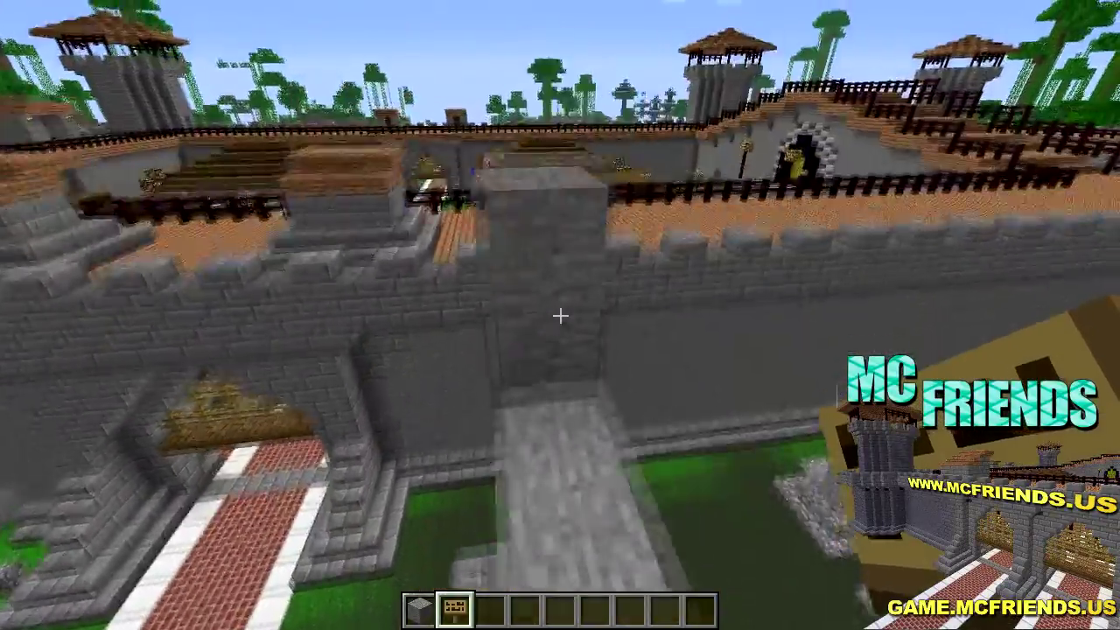
key("w")
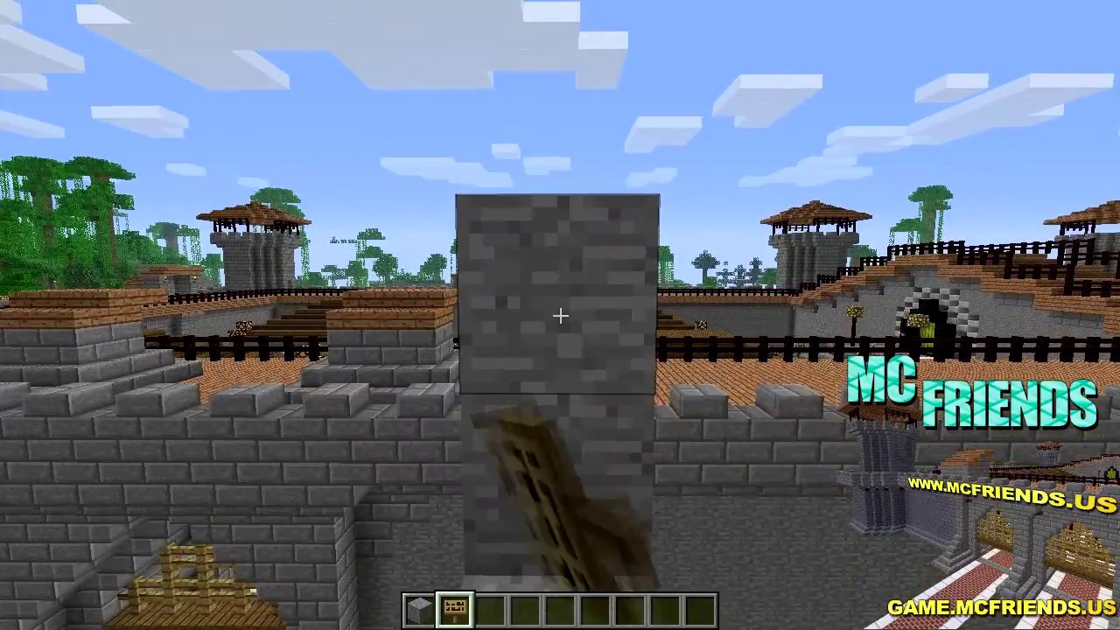
right_click(560, 315)
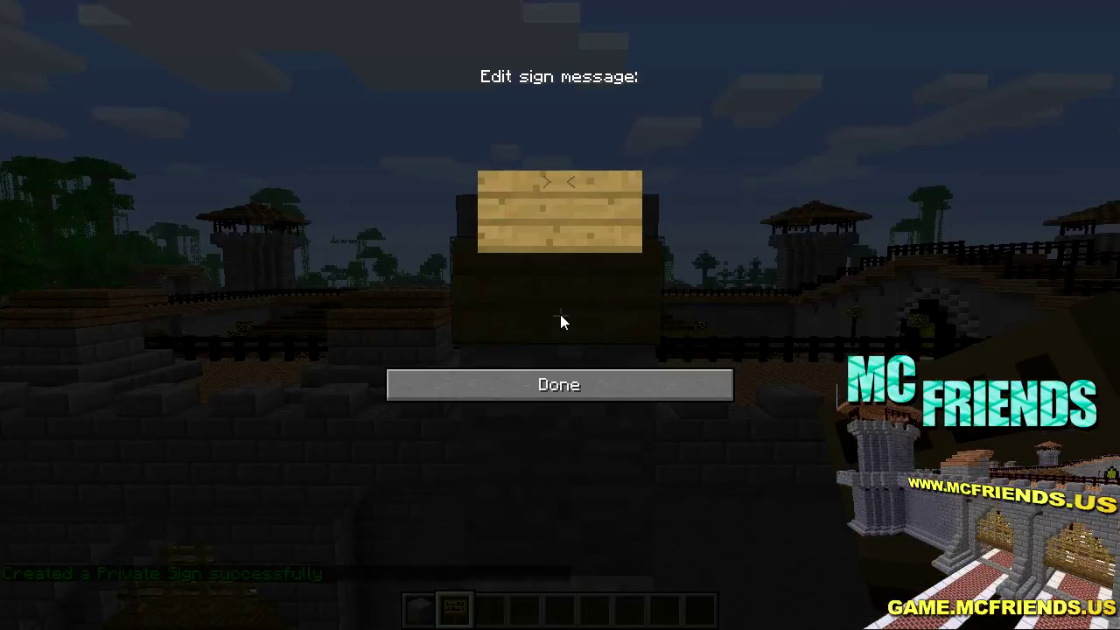
type("TOPS")
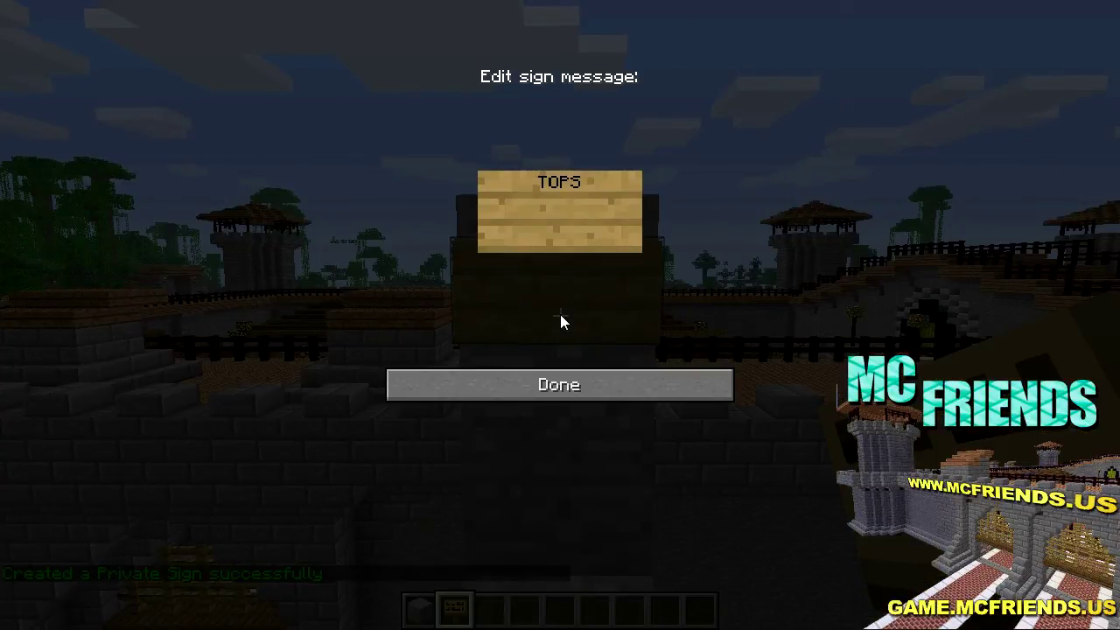
key("Return")
type("[Lift D")
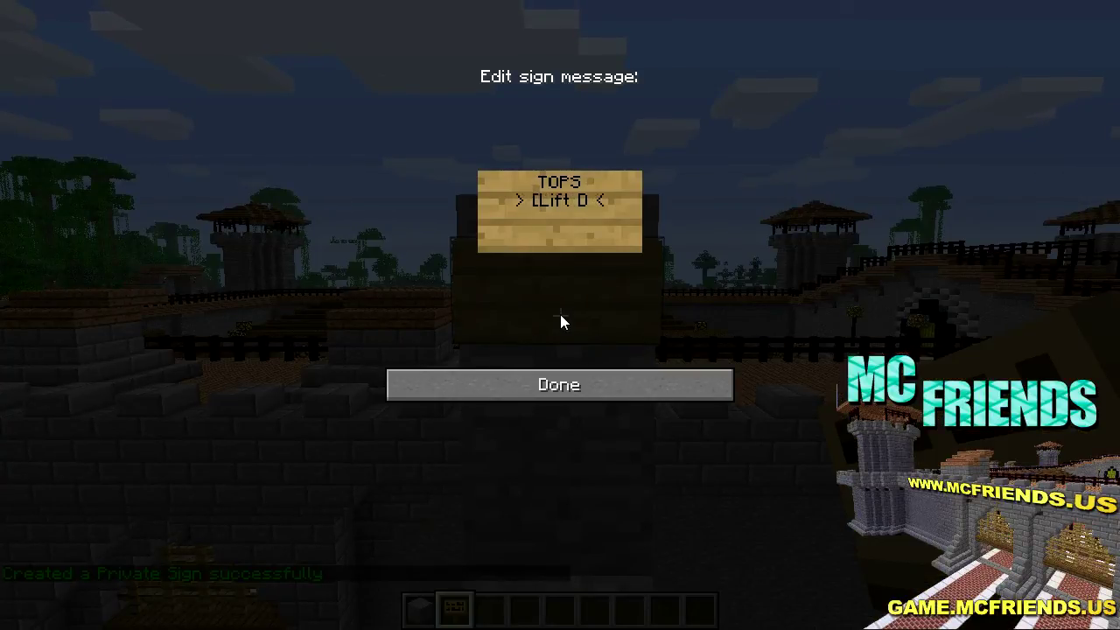
type("own]")
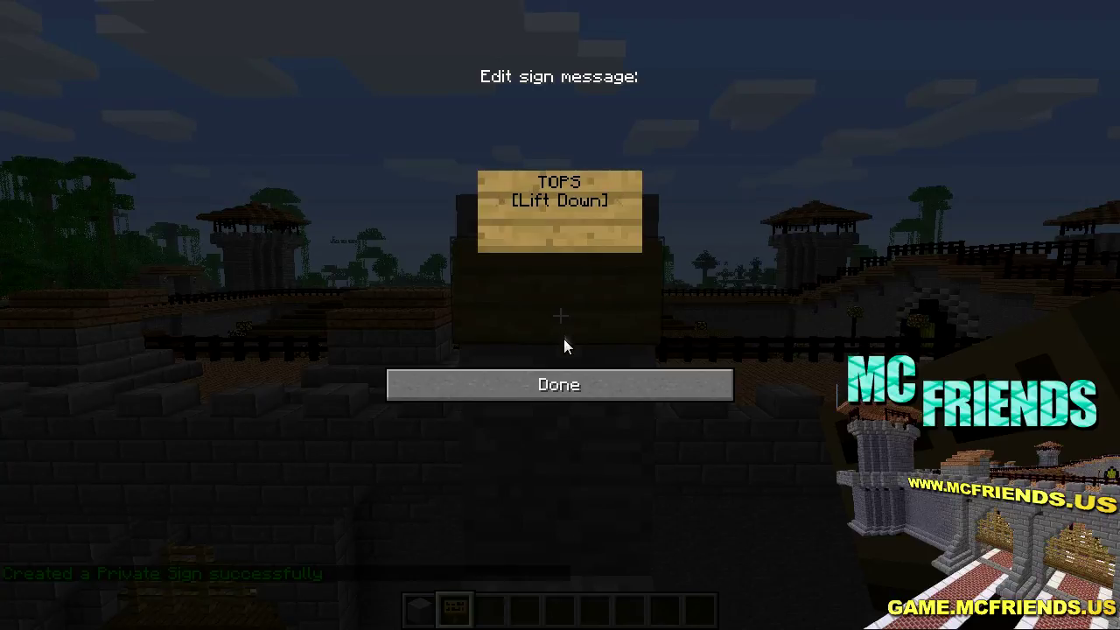
left_click(560, 385)
scroll(560, 315, "down", 1)
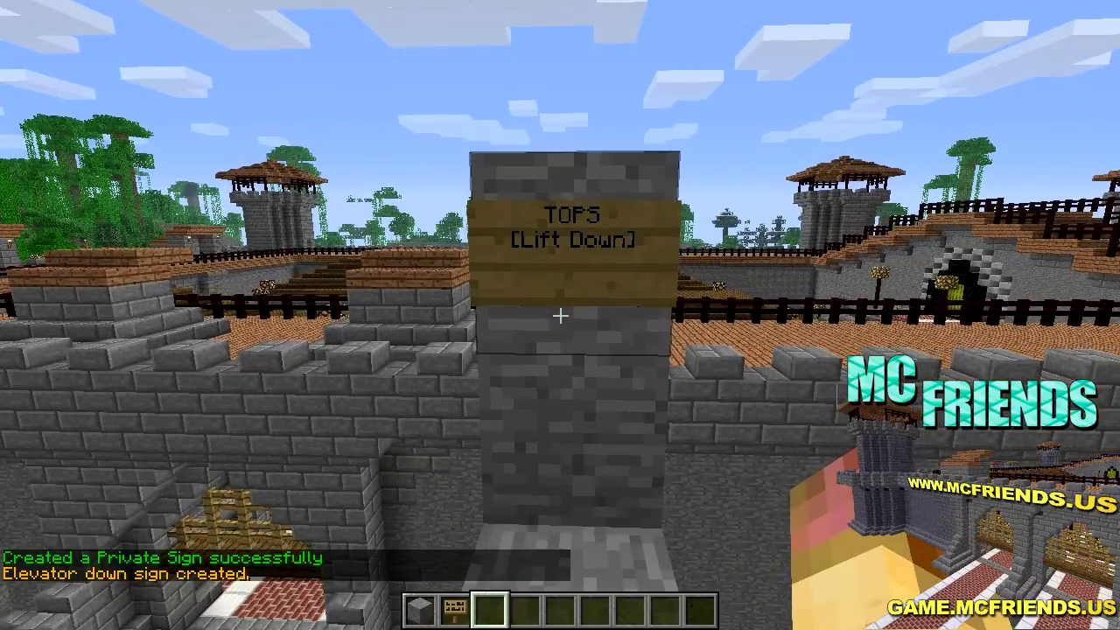
Ride the lift down from the TOPS sign through Second Floor and First Floor to Basement, and back up to Whatevs
key("t")
key("Escape")
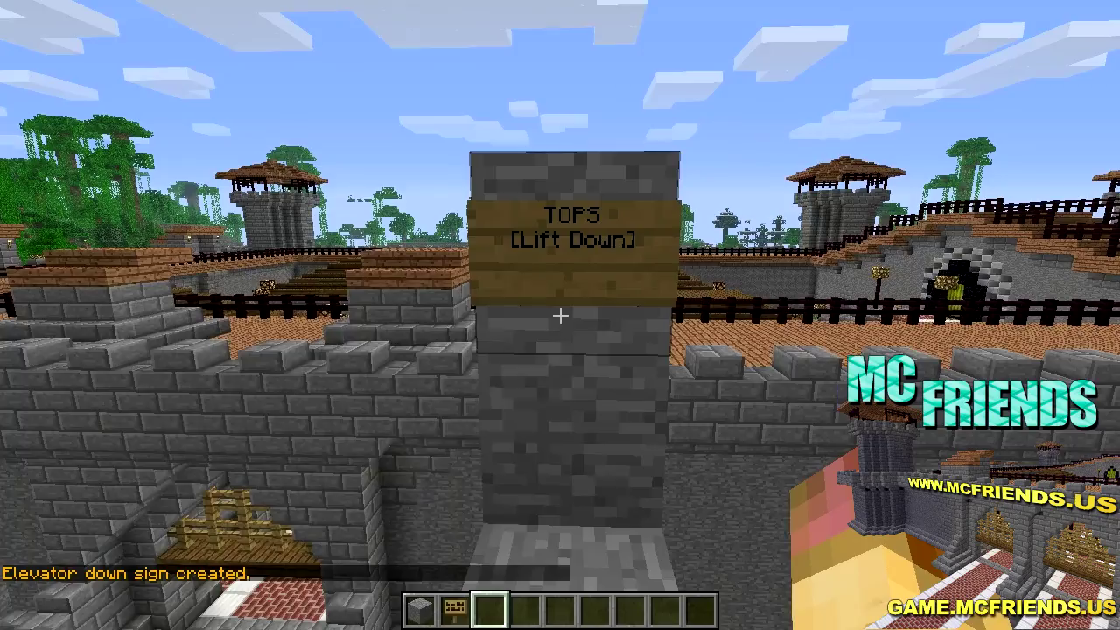
right_click(560, 315)
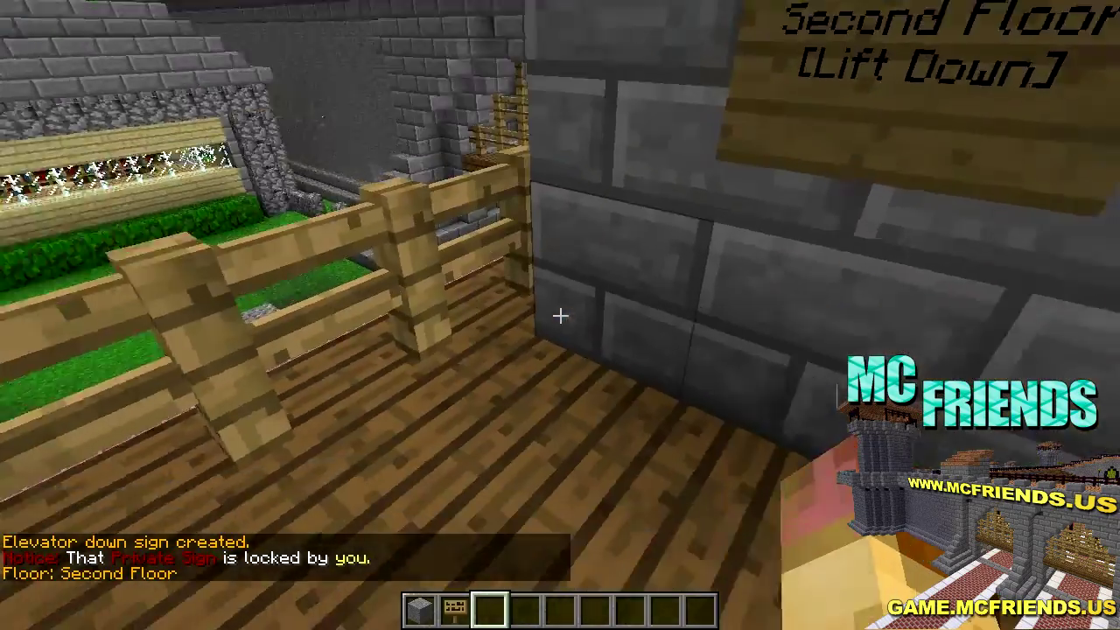
right_click(561, 315)
key("s")
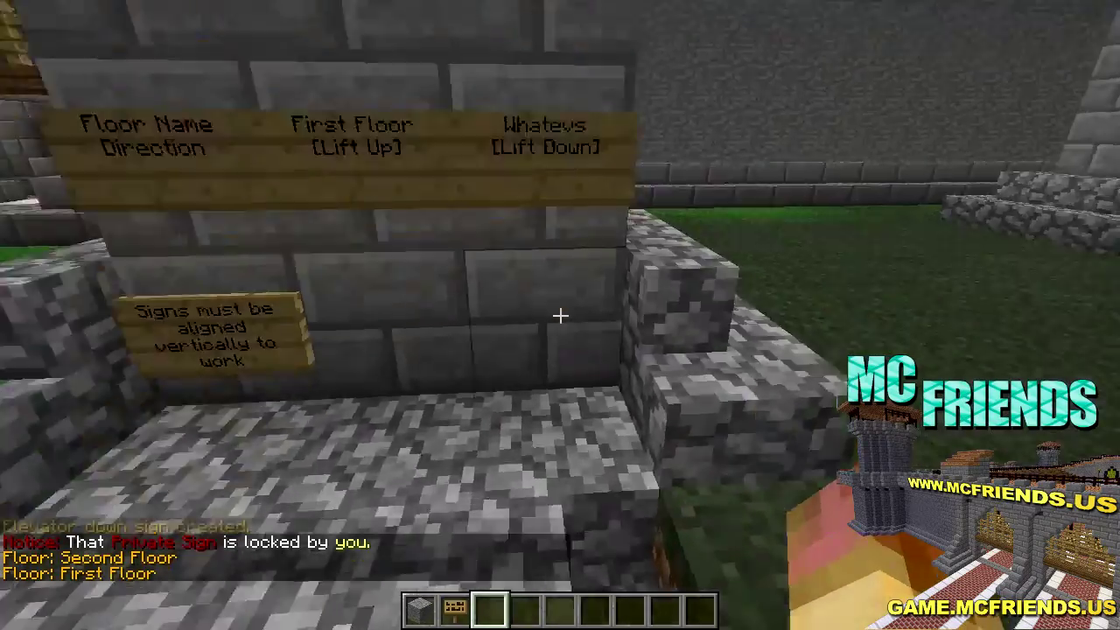
right_click(560, 315)
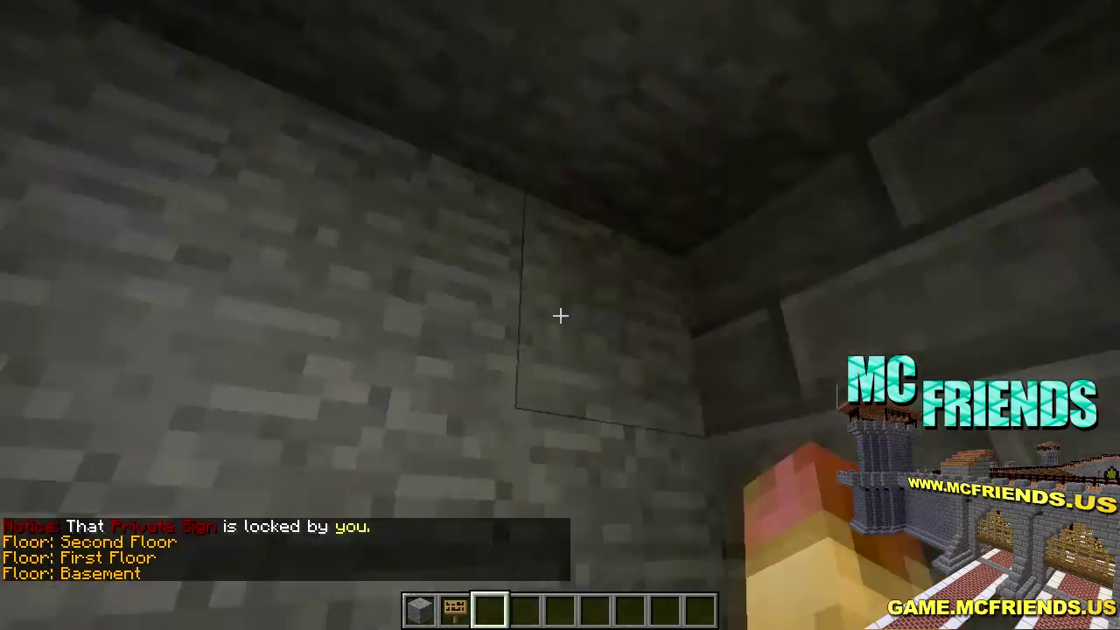
right_click(560, 316)
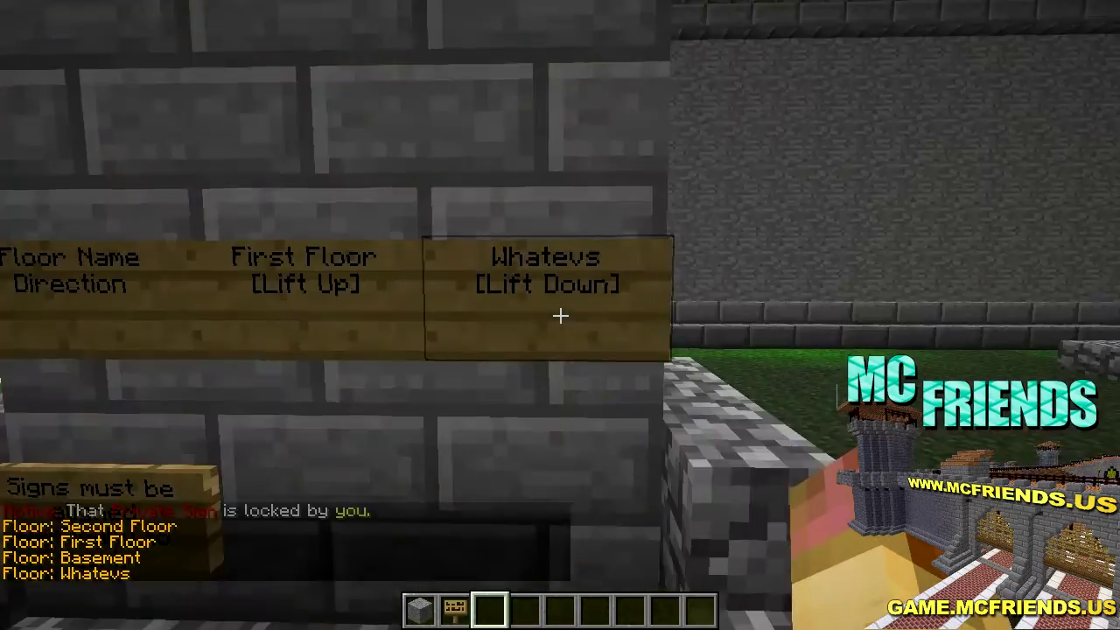
Review the ground-floor lift signs and floor messages, then ride the lift up to Second Floor and back to First Floor
key("w")
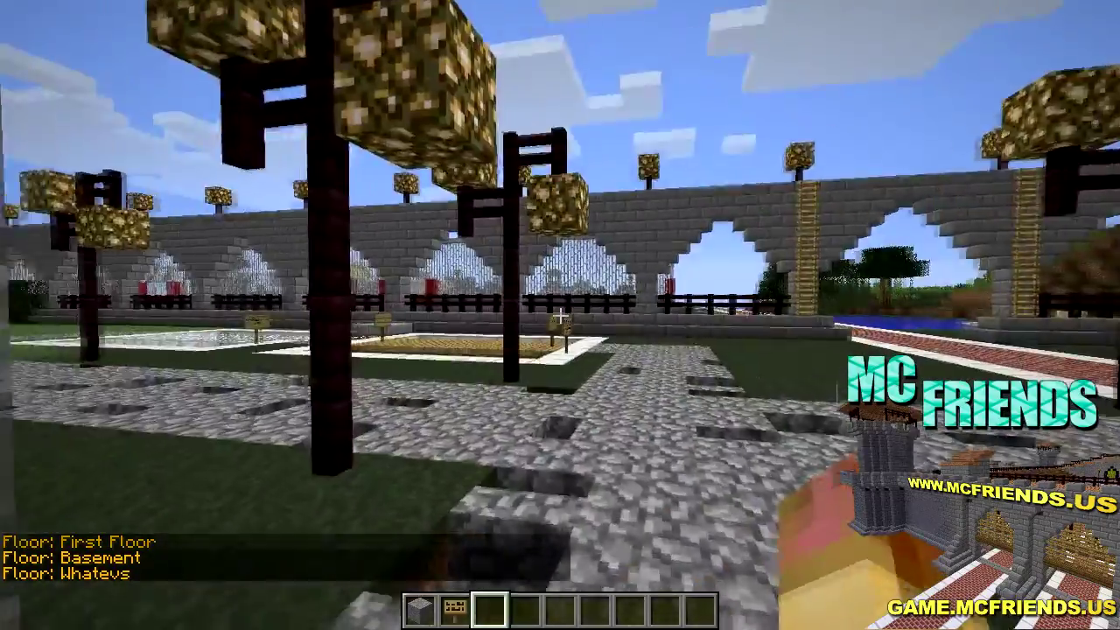
key("w")
key("t")
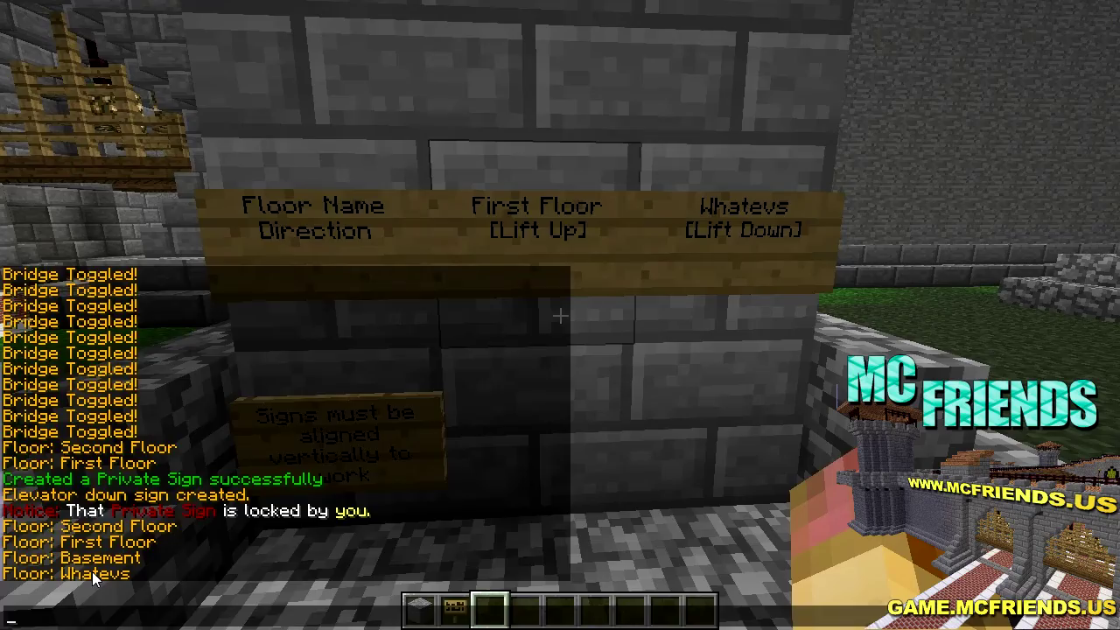
key("s")
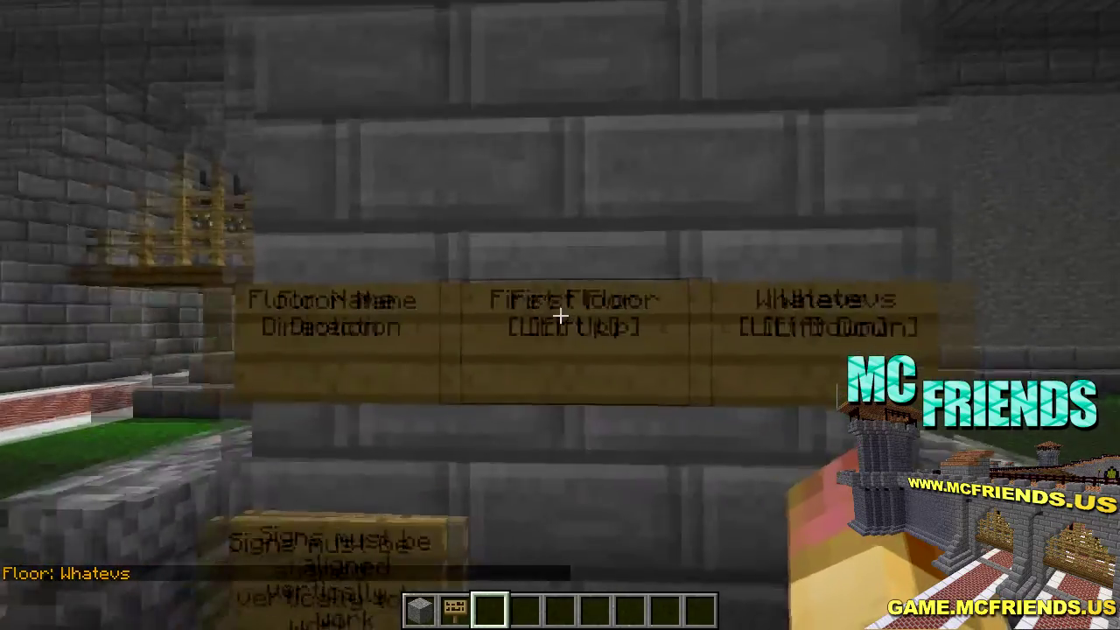
key("d")
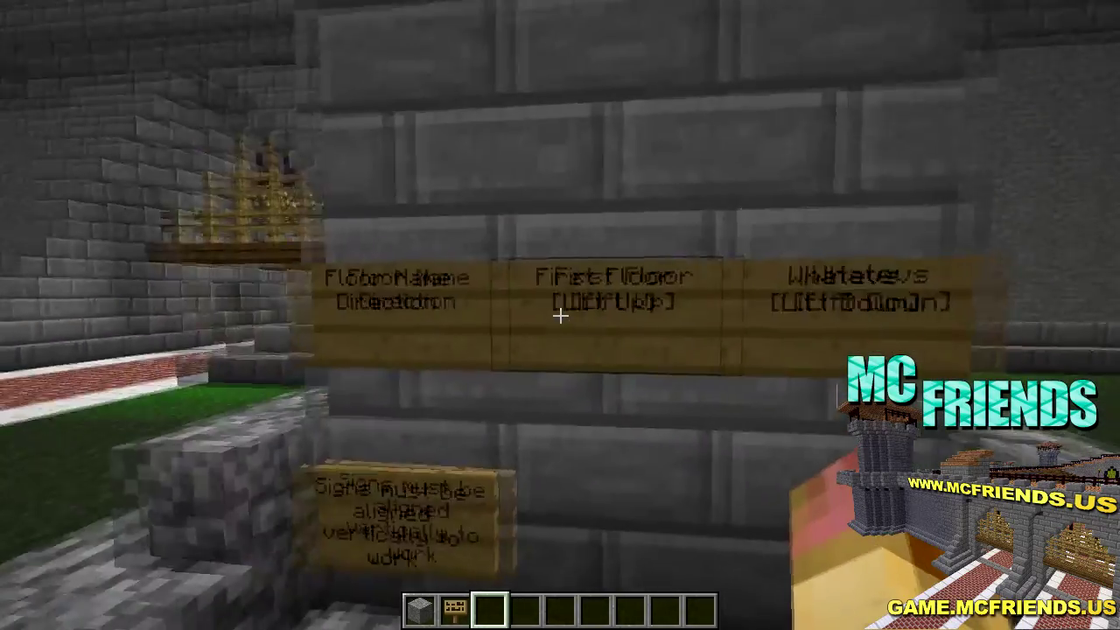
right_click(560, 315)
right_click(560, 315)
key("s")
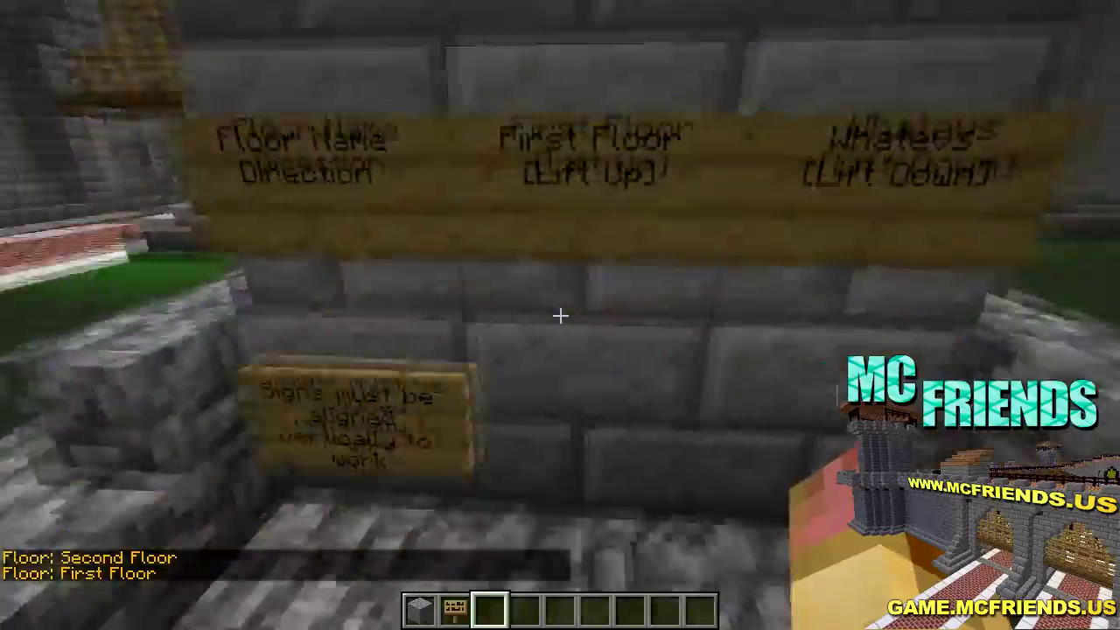
Walk along the cobblestone path to the gate display and read its instruction signs about fence placement and allowed materials
key("w")
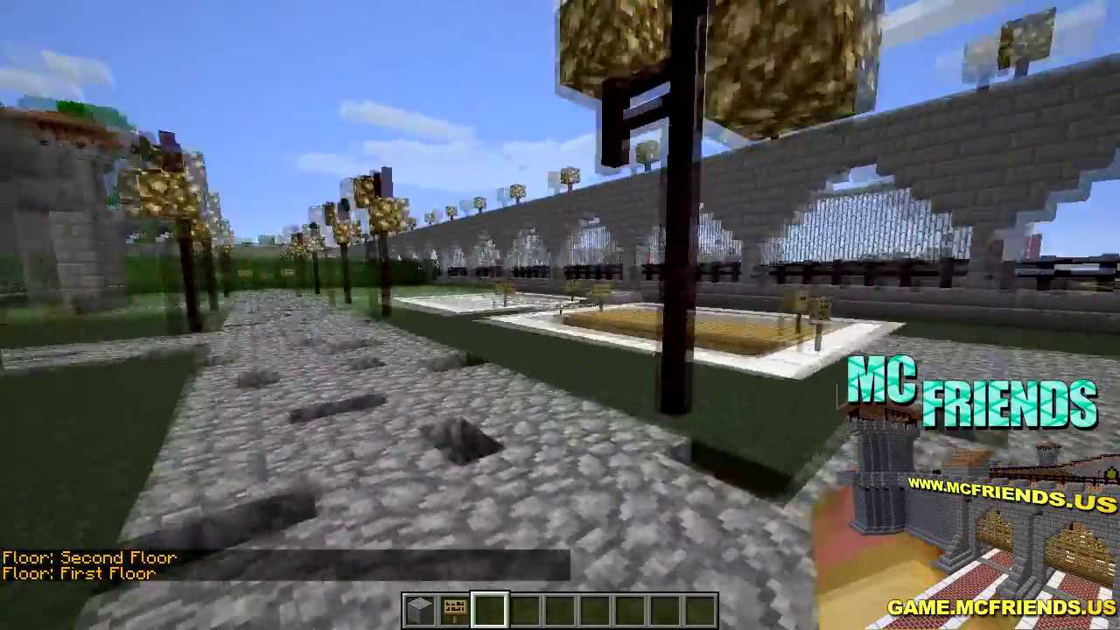
key("w")
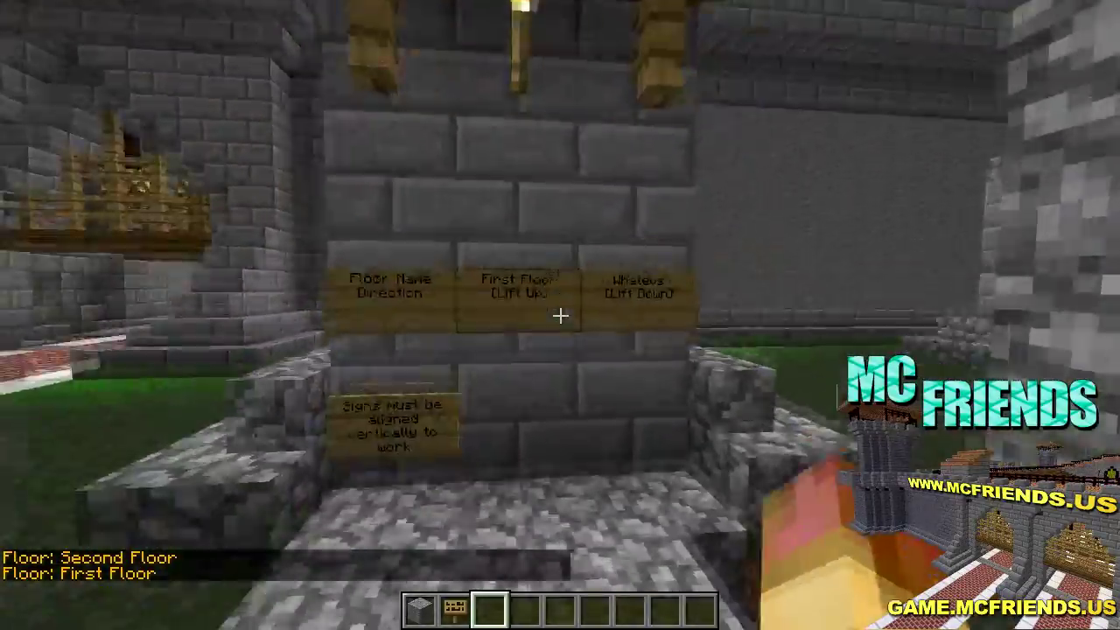
key("w")
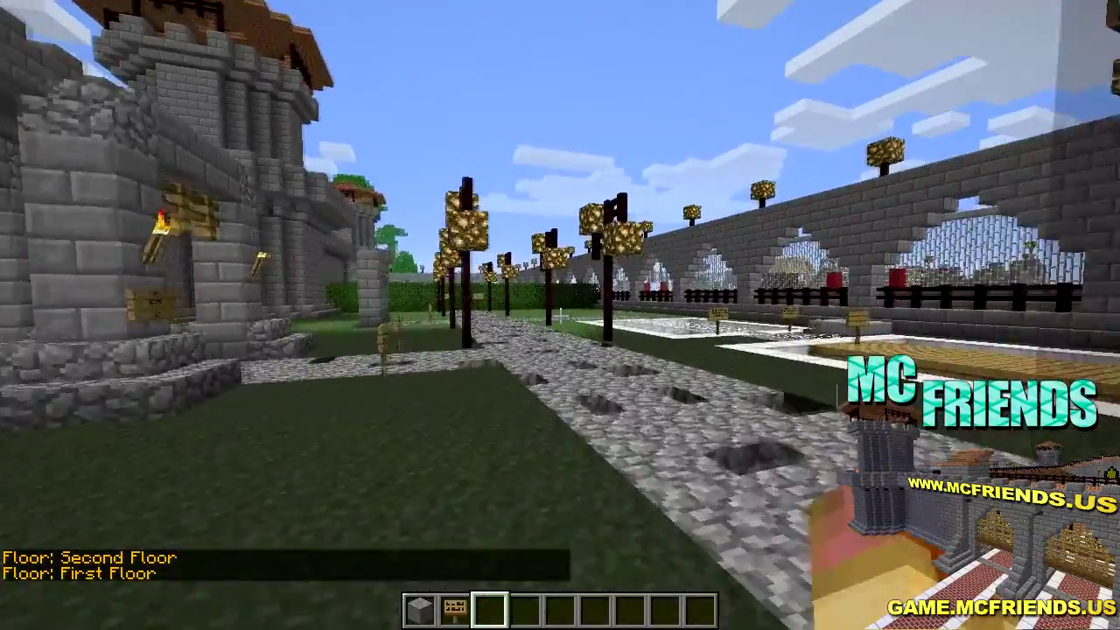
key("w")
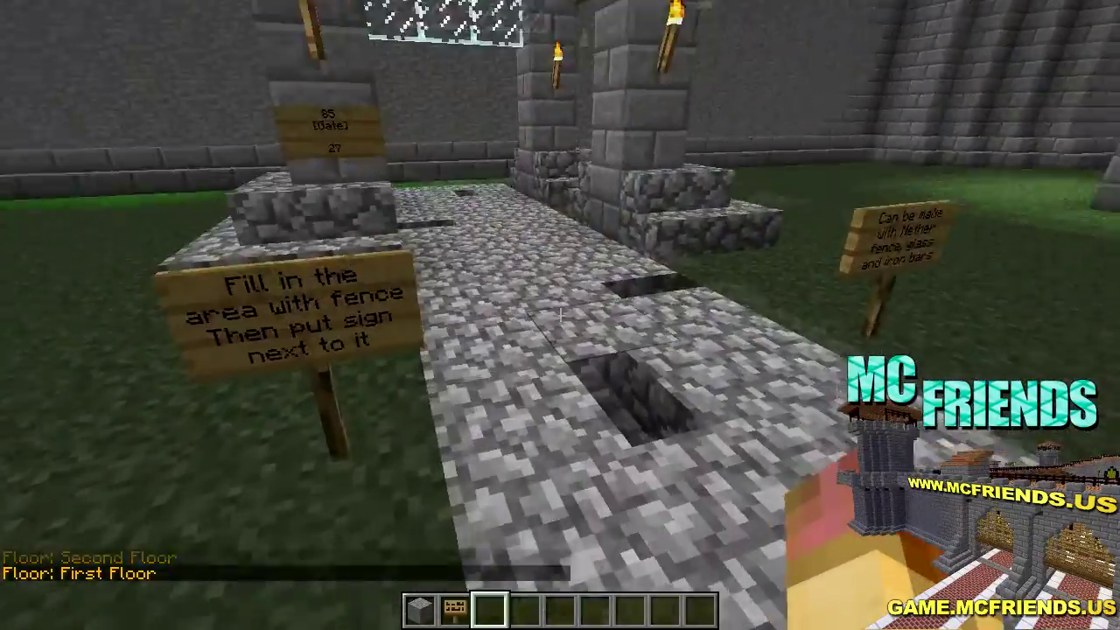
key("w")
key("s")
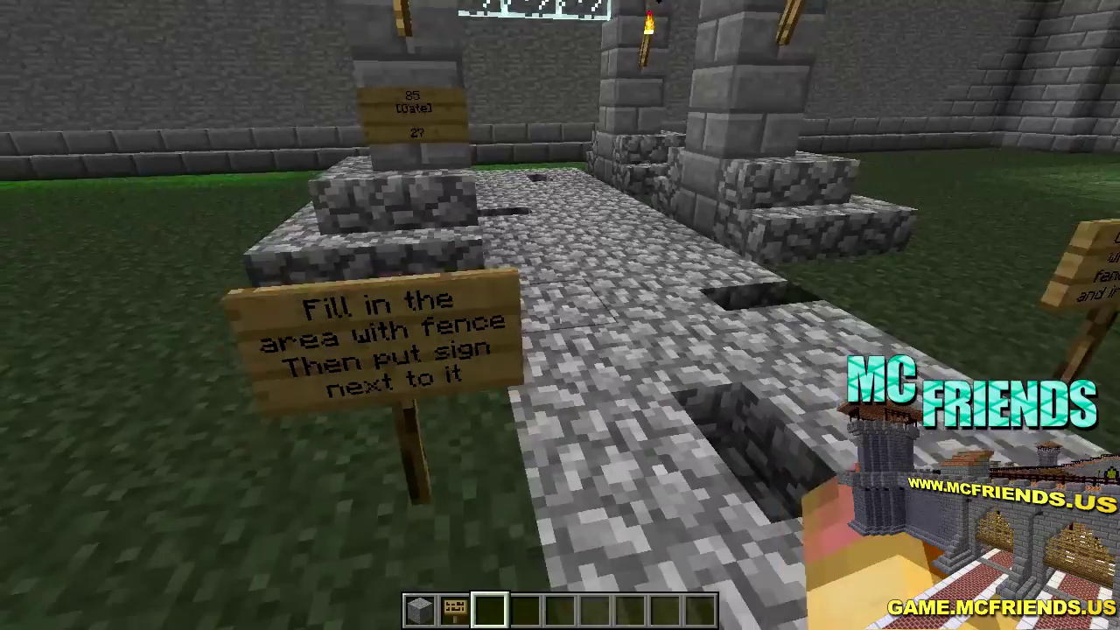
Toggle the fence gate closed and open with its [Gate] sign, viewing the fence and the sign's block count
key("w")
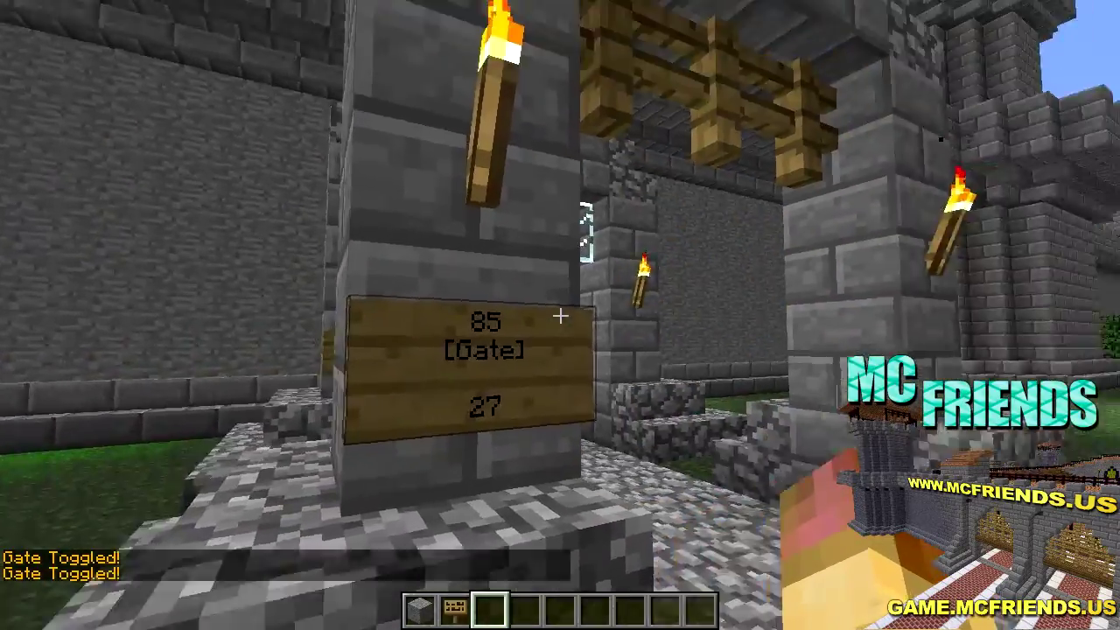
key("s")
key("d")
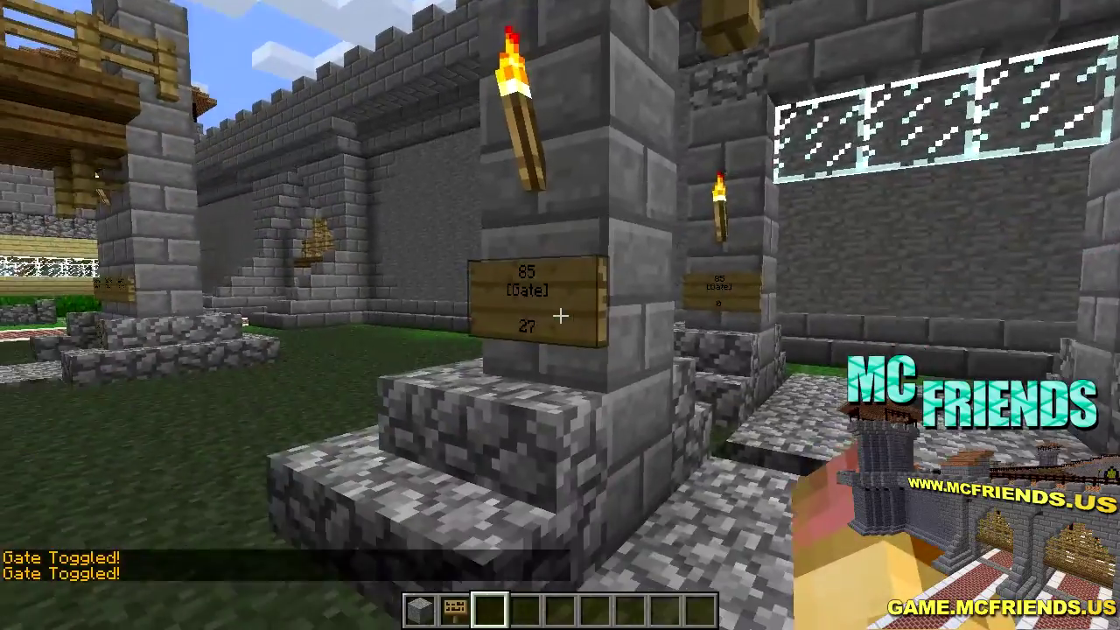
mouse_move(560, 315)
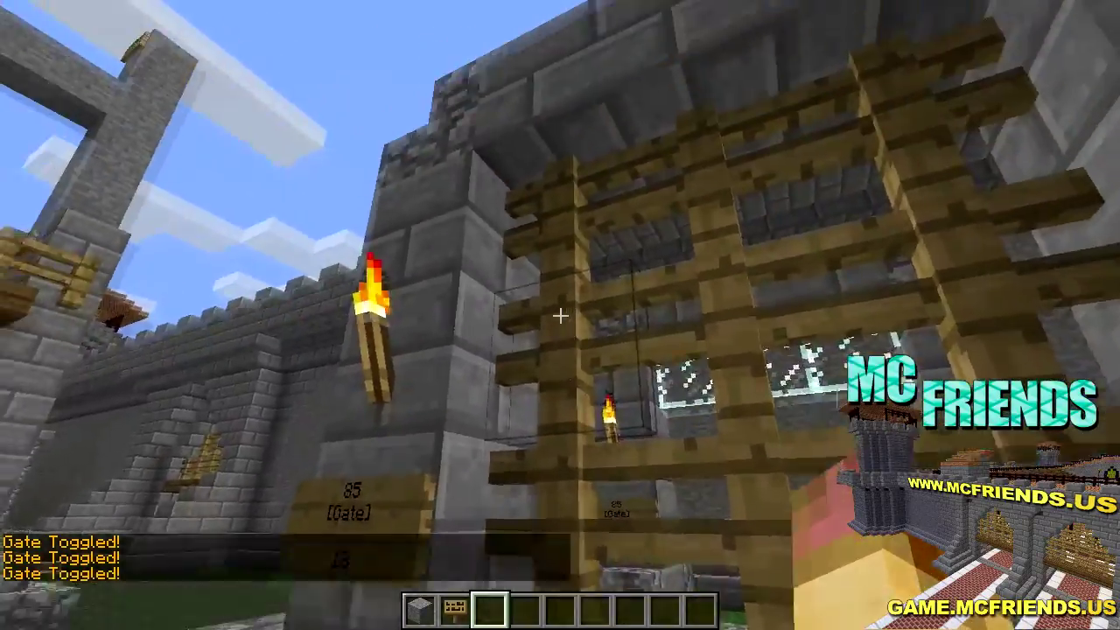
key("w")
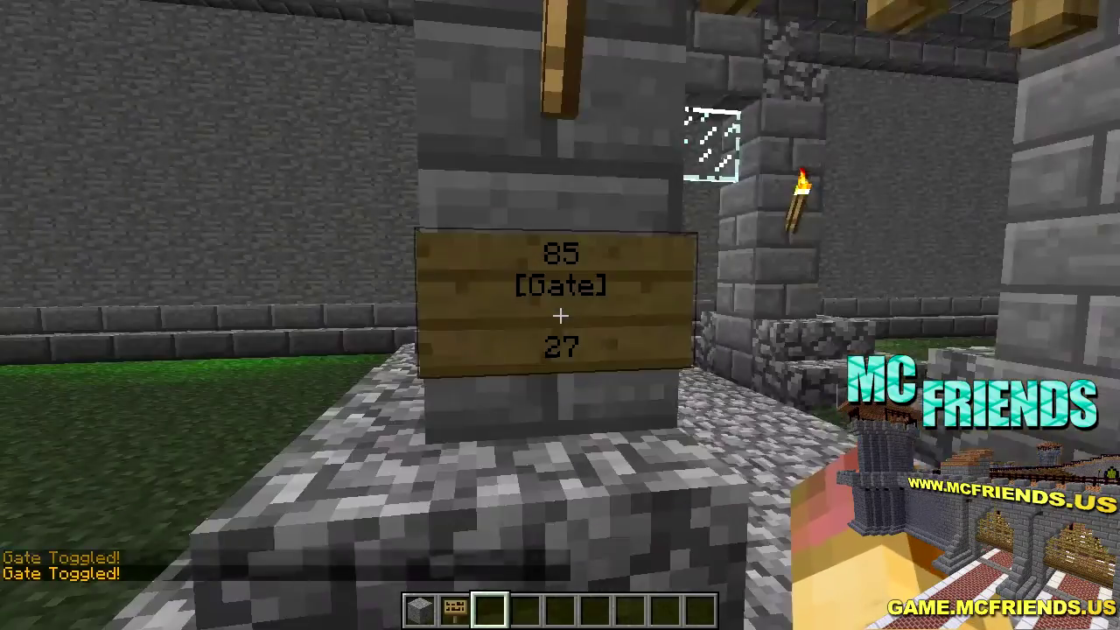
Go to the glass-pane gate behind and try to toggle it with its [Gate] sign
key("s")
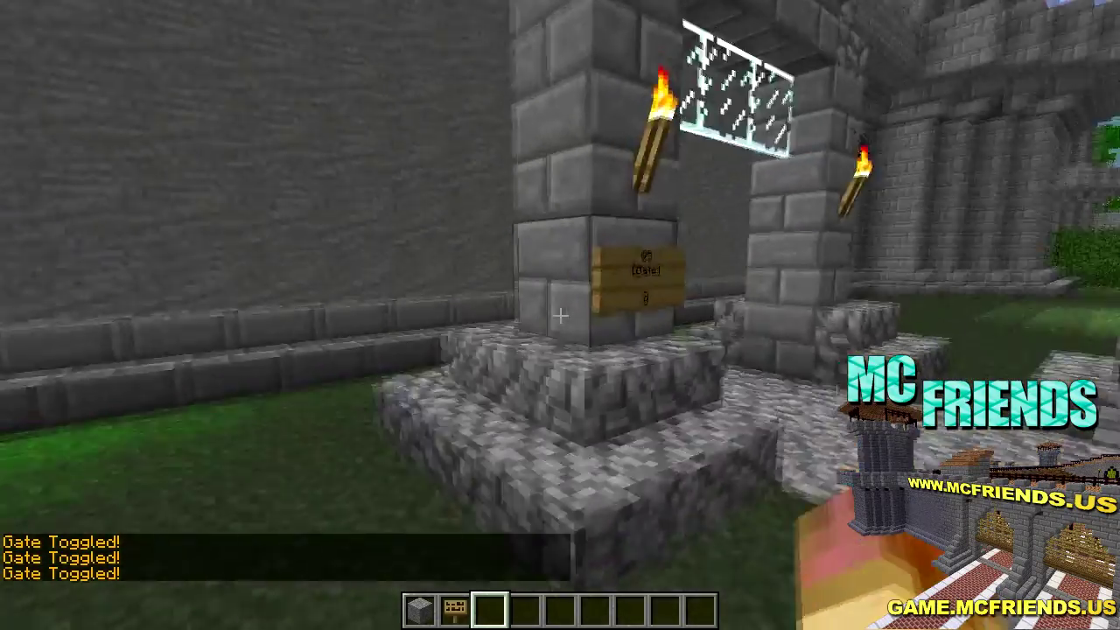
key("w")
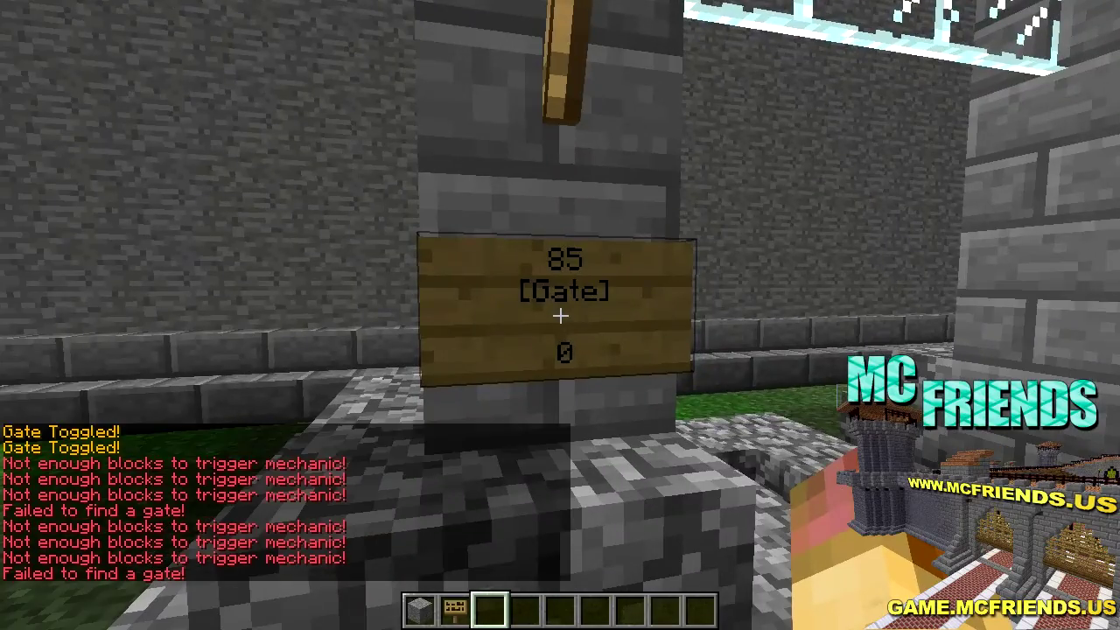
Take glass panes from the creative inventory and fill the open lower part of the glass-pane gate with them
key("e")
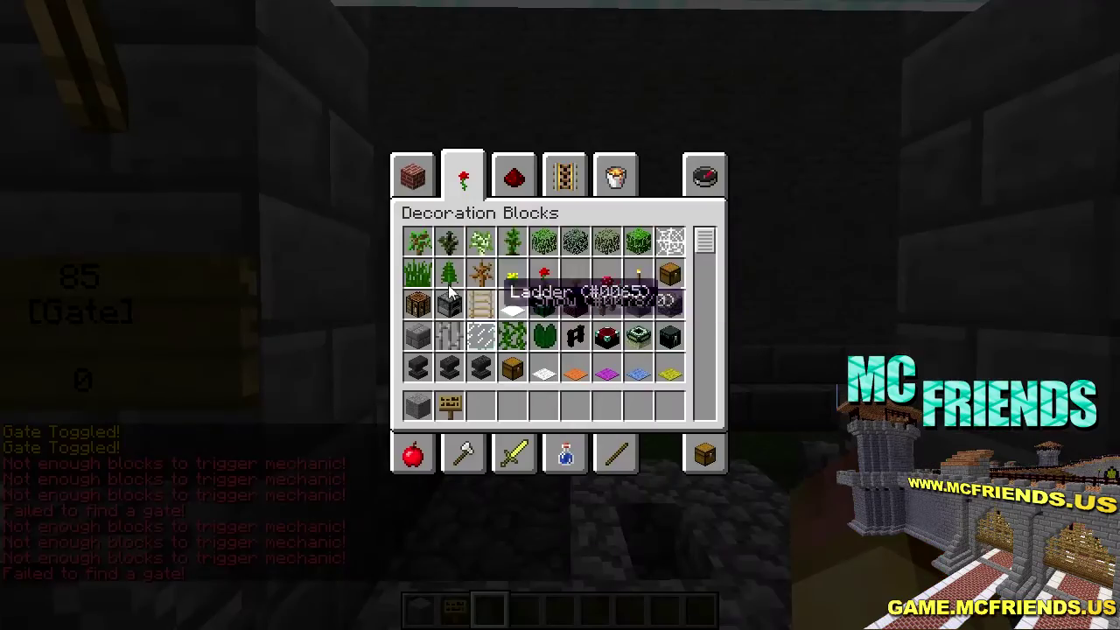
key("e")
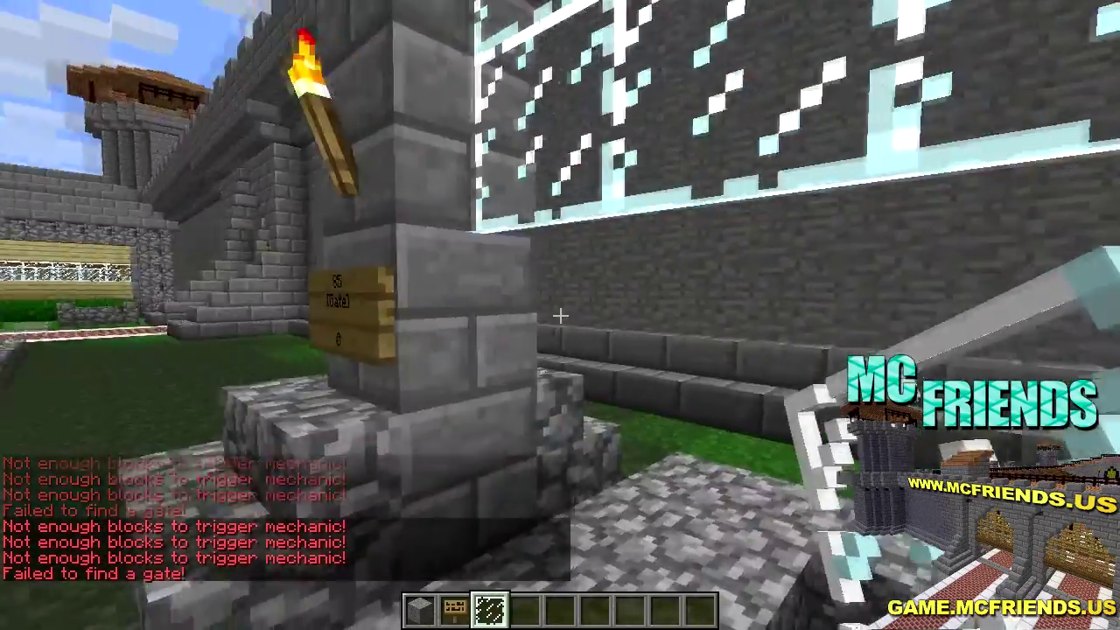
right_click(560, 315)
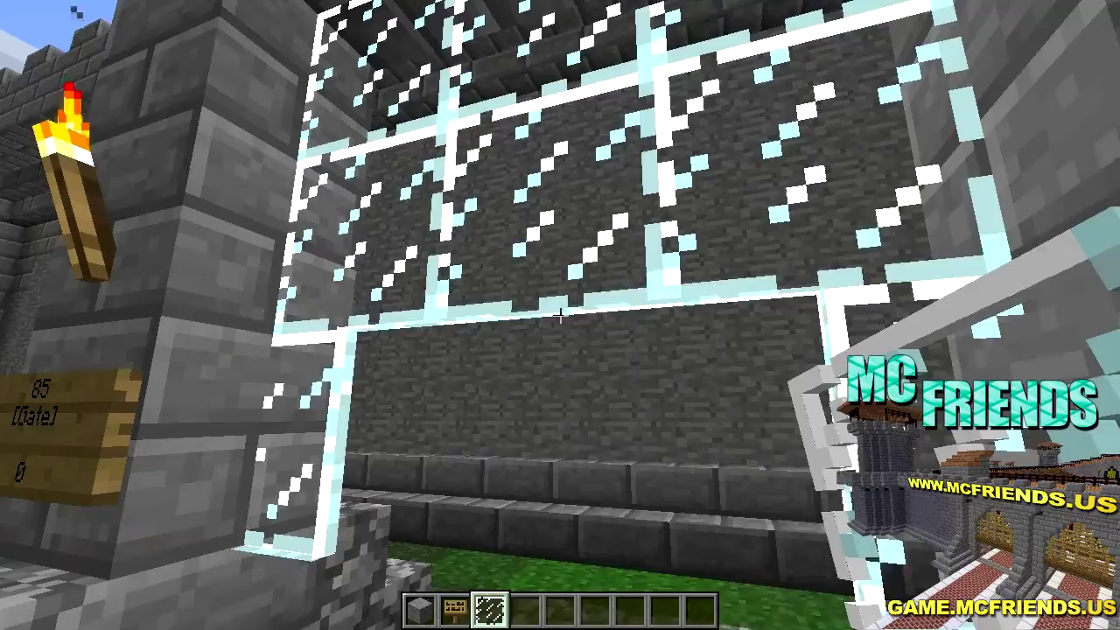
mouse_move(561, 315)
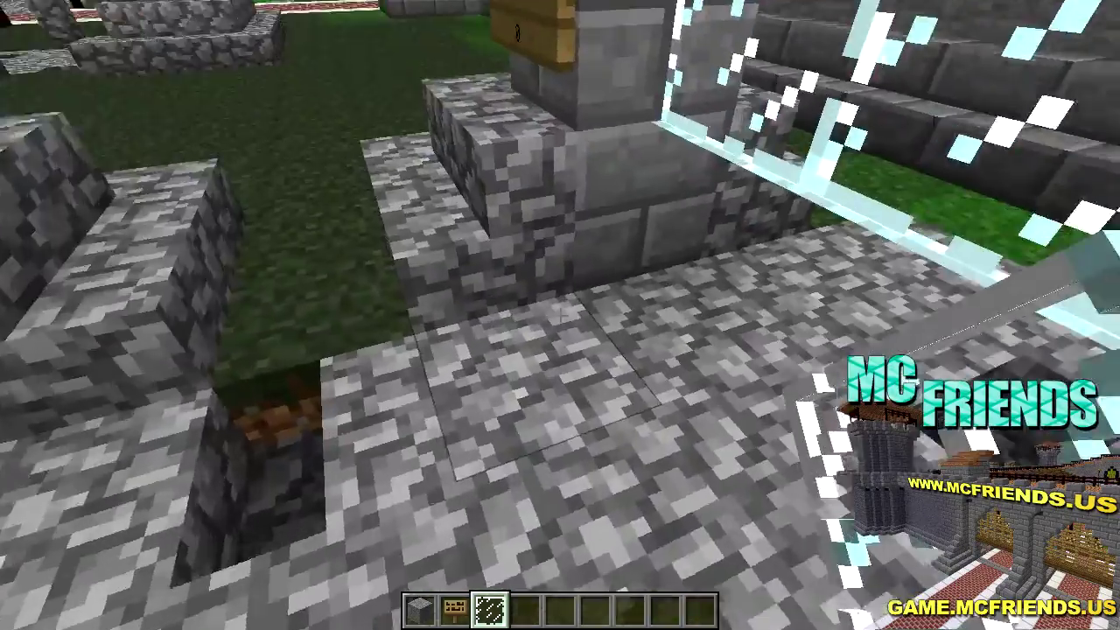
right_click(561, 315)
right_click(560, 316)
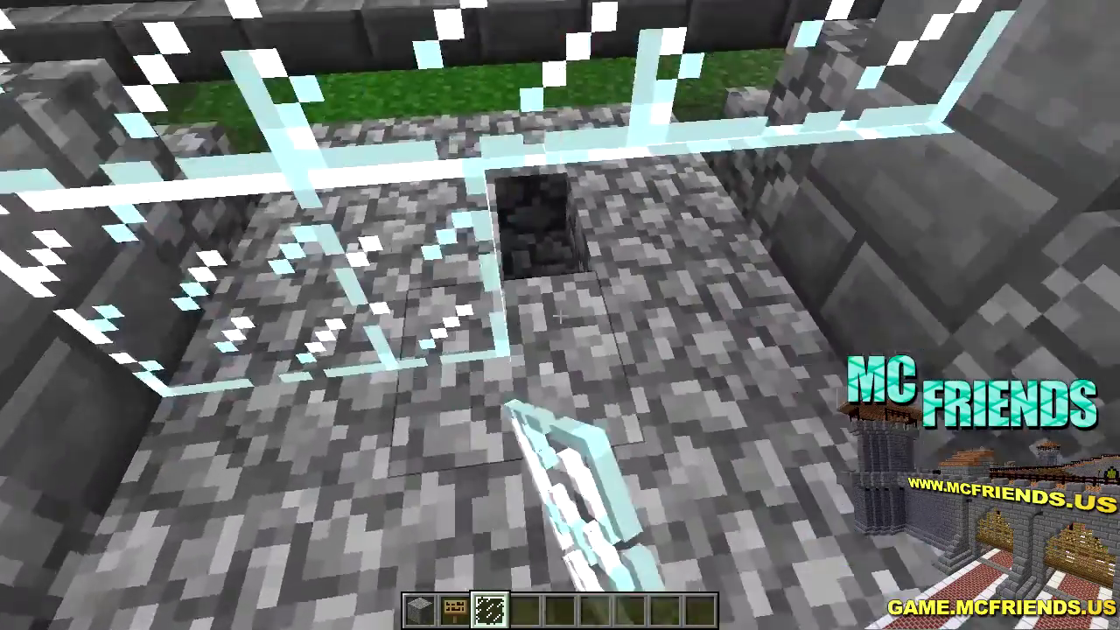
right_click(561, 315)
Try to toggle the filled glass-pane gate with its [Gate] sign and inspect the panes and frame
mouse_move(560, 315)
scroll(560, 315, "down", 1)
right_click(560, 315)
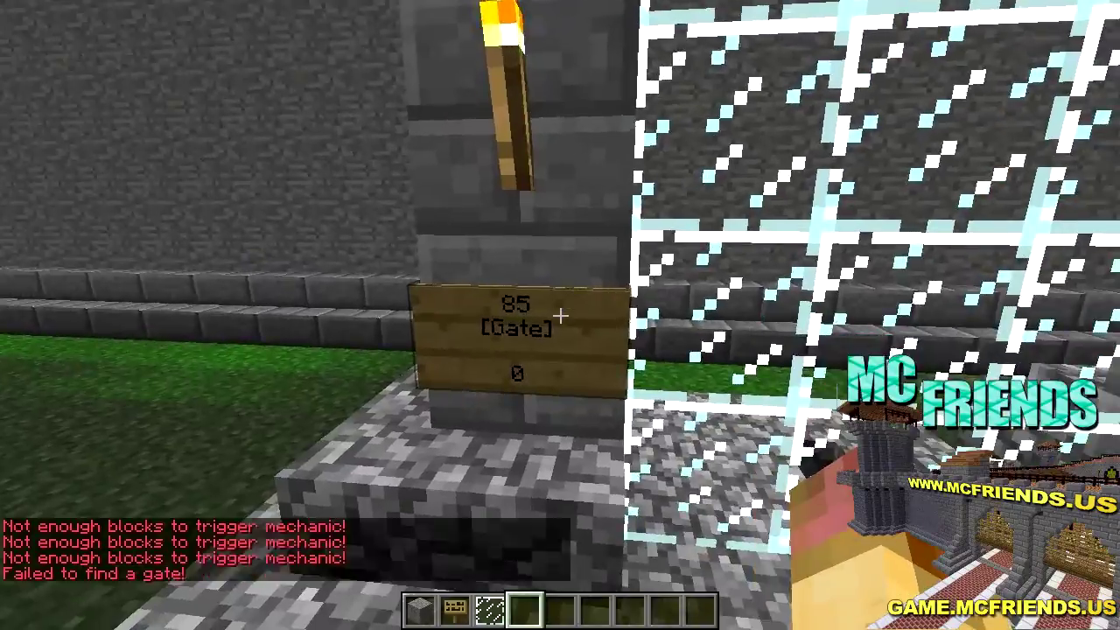
mouse_move(560, 315)
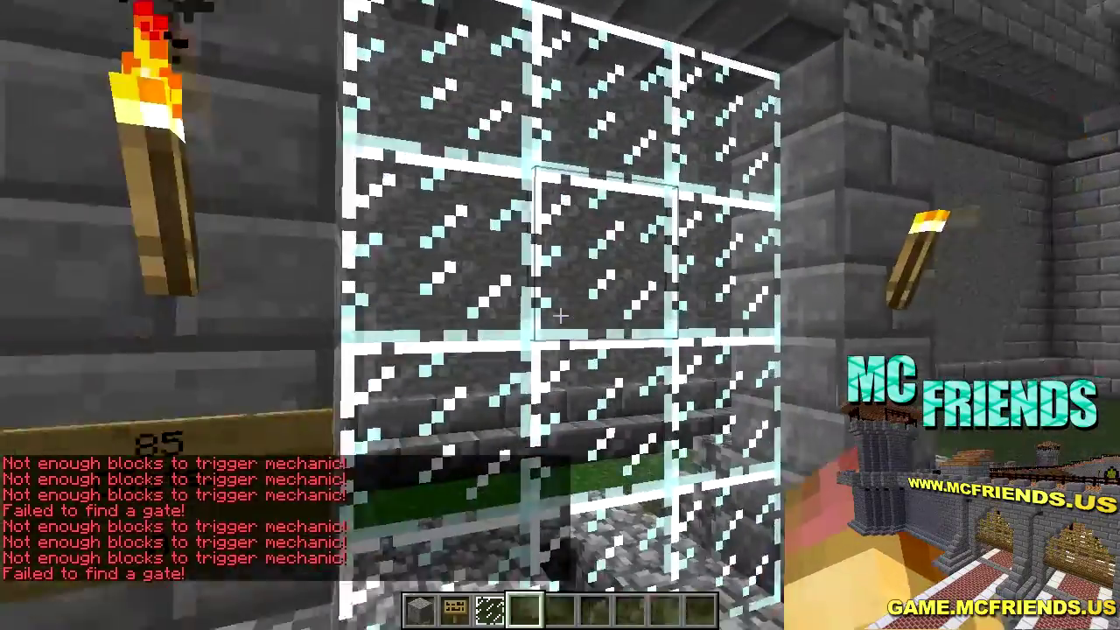
key("d")
key("s")
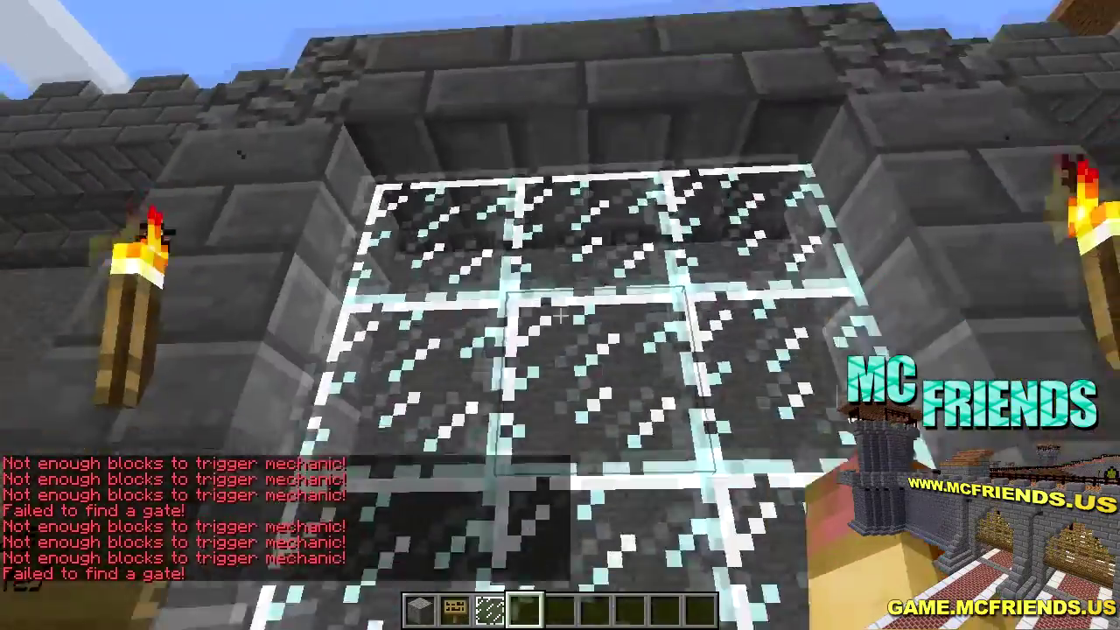
Walk past the gates to the cobblestone door display and look over its instruction signs and the pit before it
key("d")
key("w")
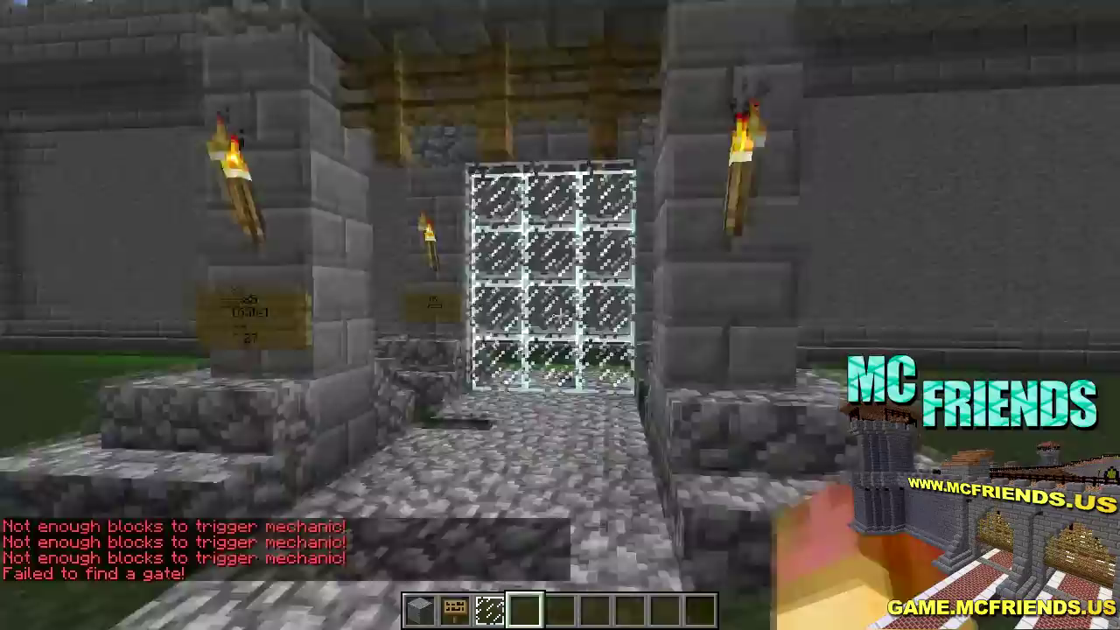
key("w")
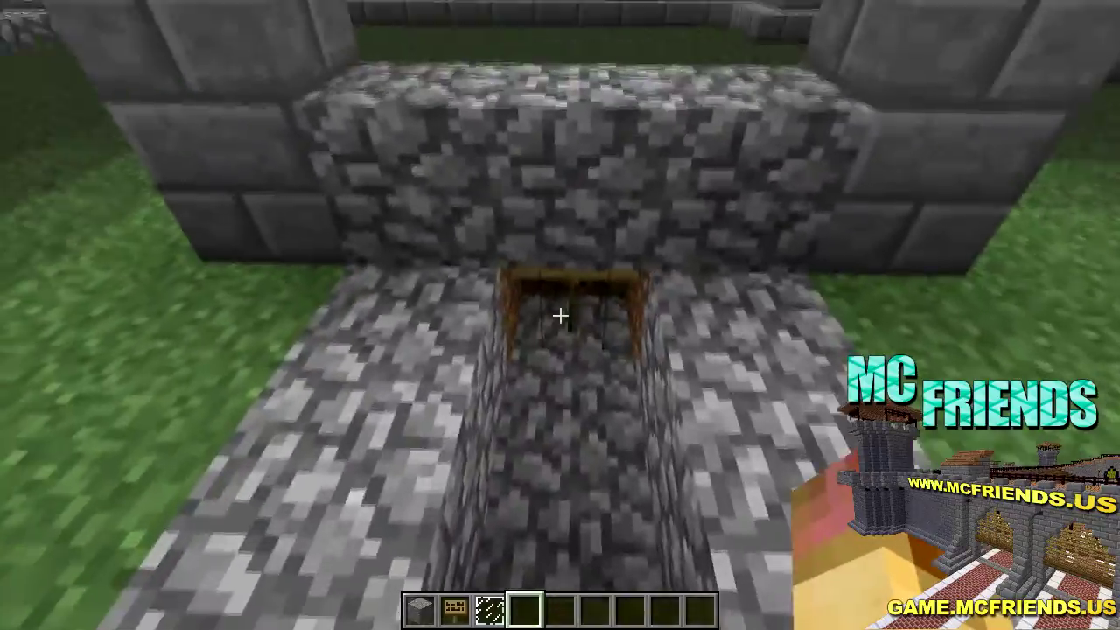
key("s")
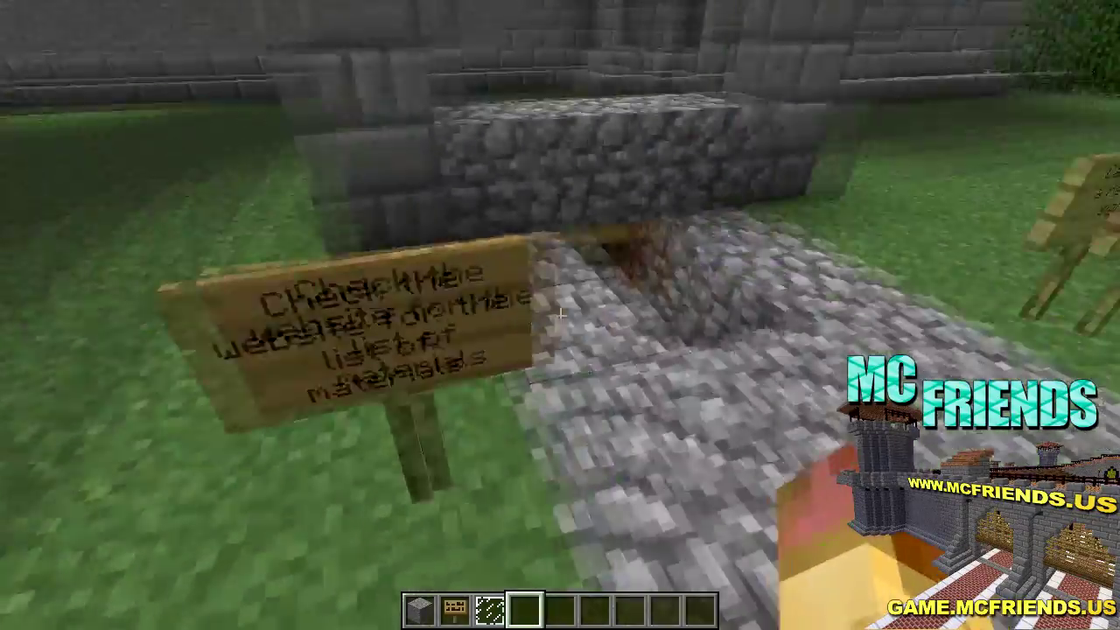
key("w")
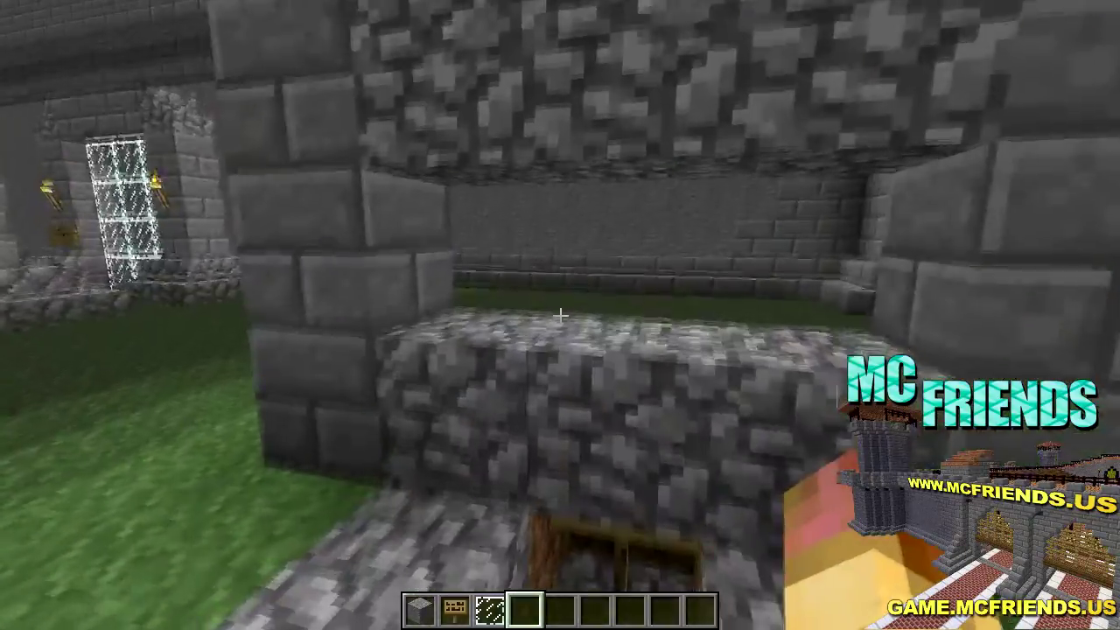
Toggle the cobblestone door closed and open with the sign in the pit, and examine the sign's placement under the bottom row
right_click(561, 315)
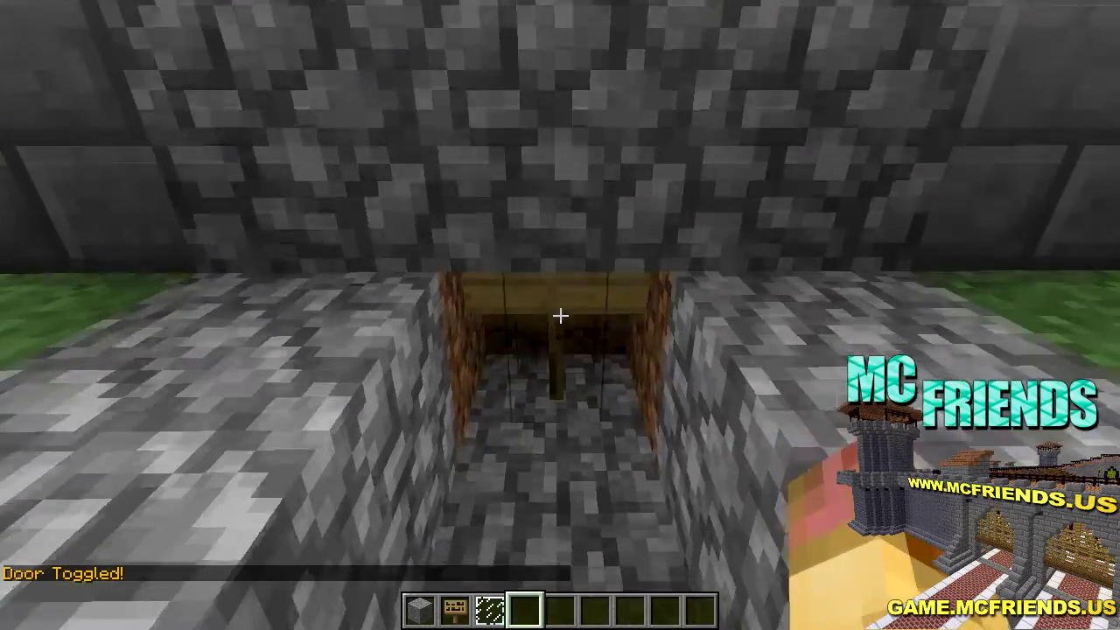
right_click(560, 315)
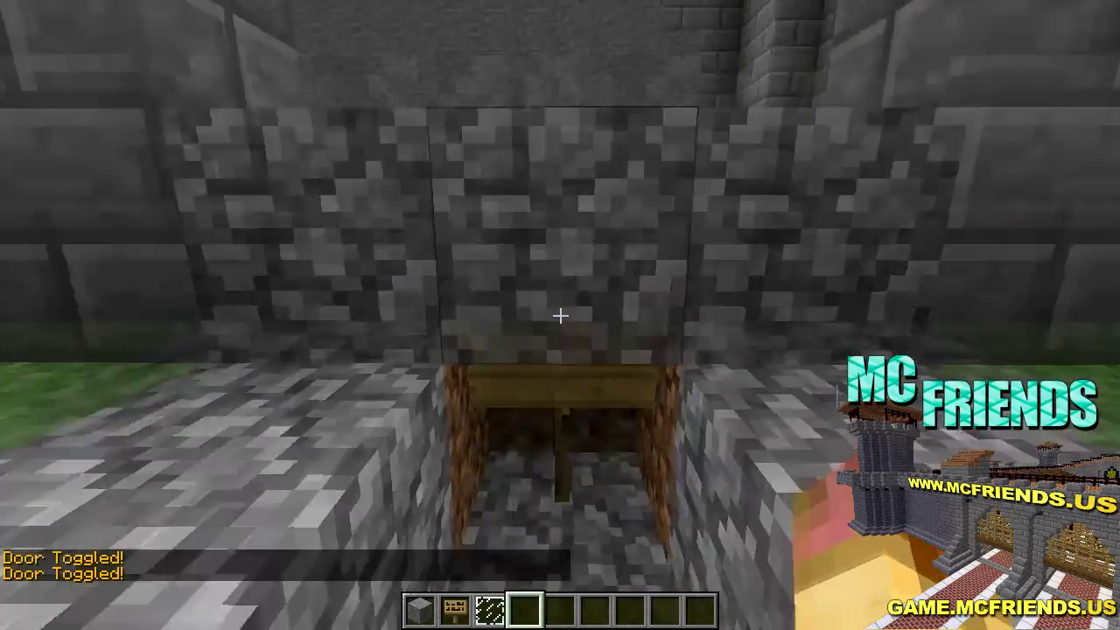
key("s")
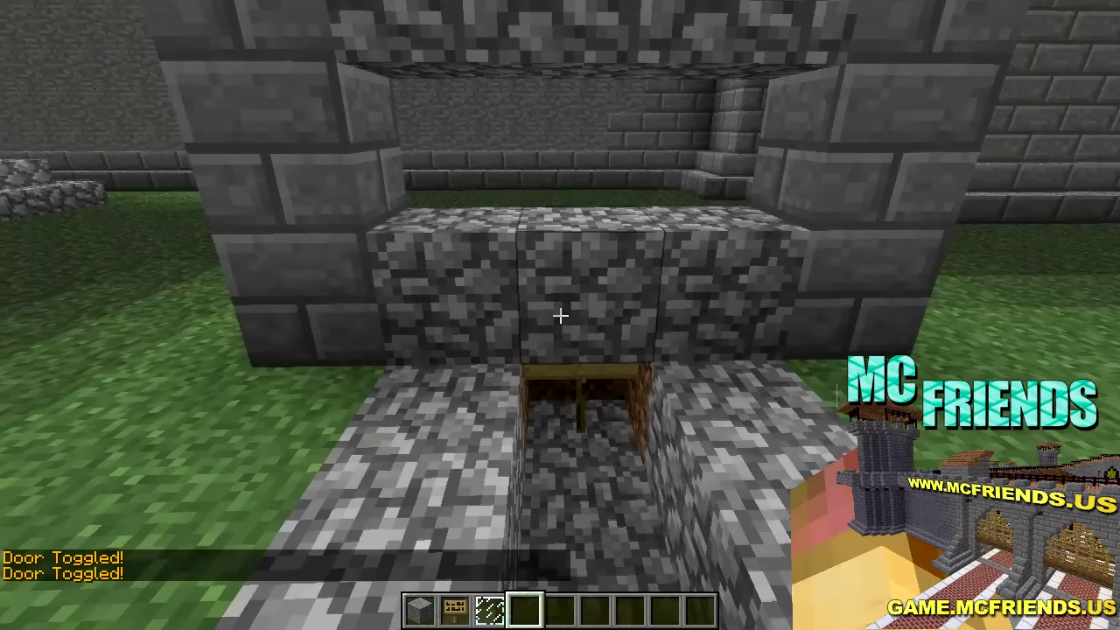
key("w")
key("a")
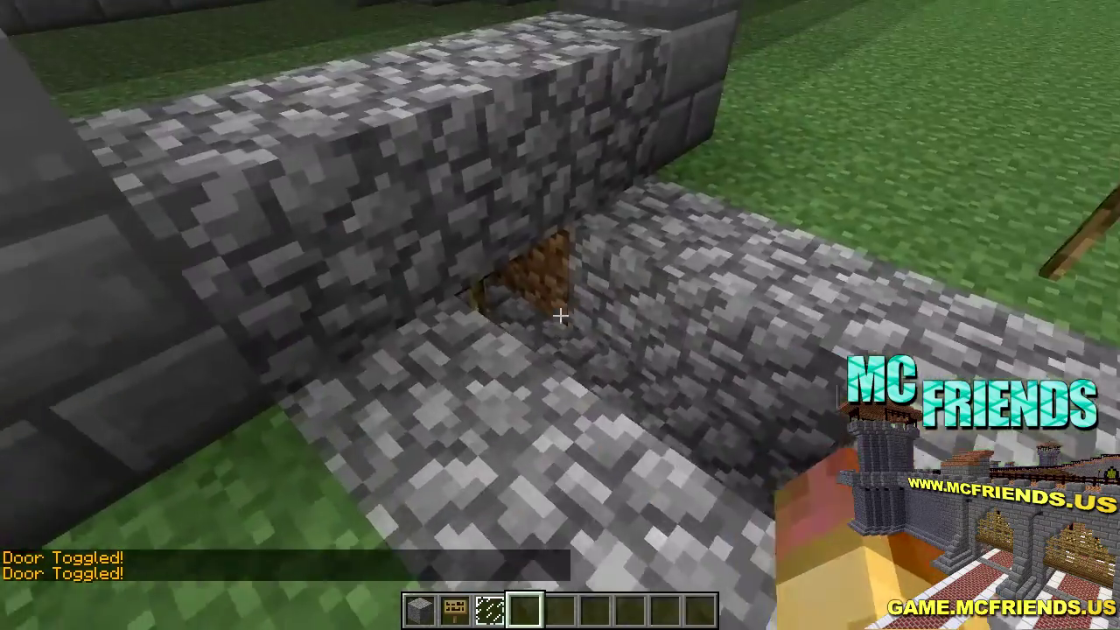
key("s")
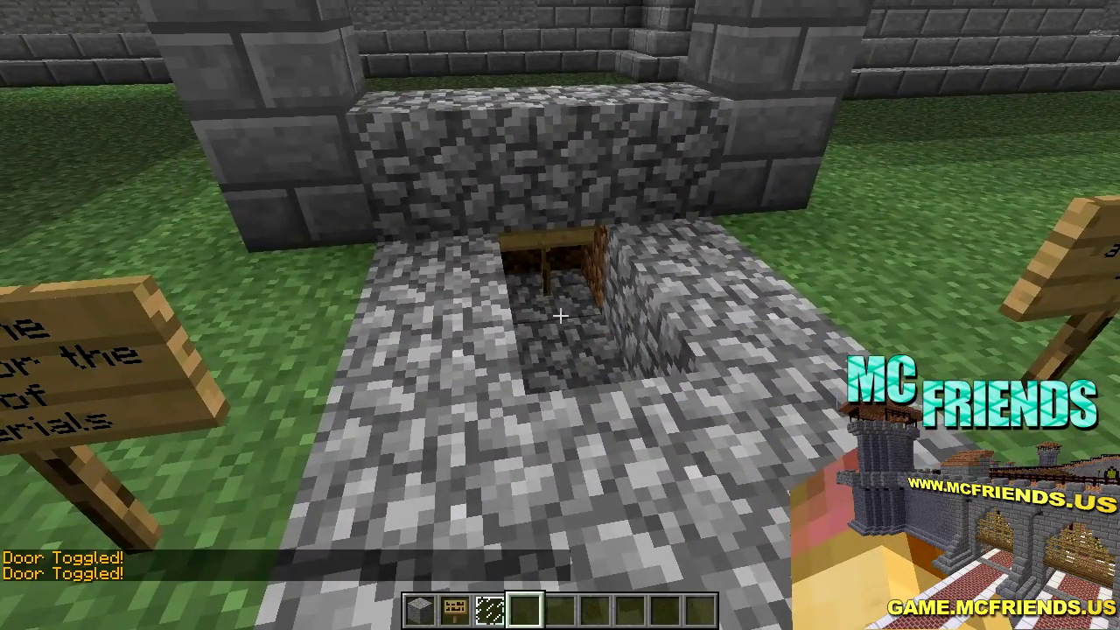
Take cobblestone from the creative inventory and break out the door's bottom row, its [Door Up] sign and the dirt beneath
key("w")
key("e")
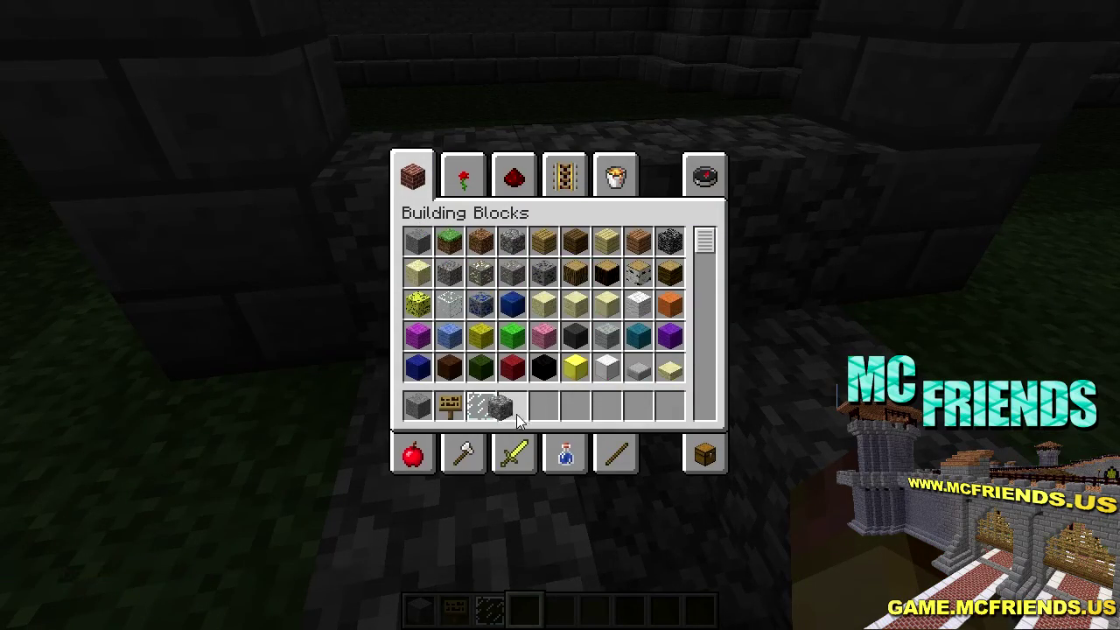
left_click(517, 420)
key("e")
left_click(560, 315)
left_click(560, 315)
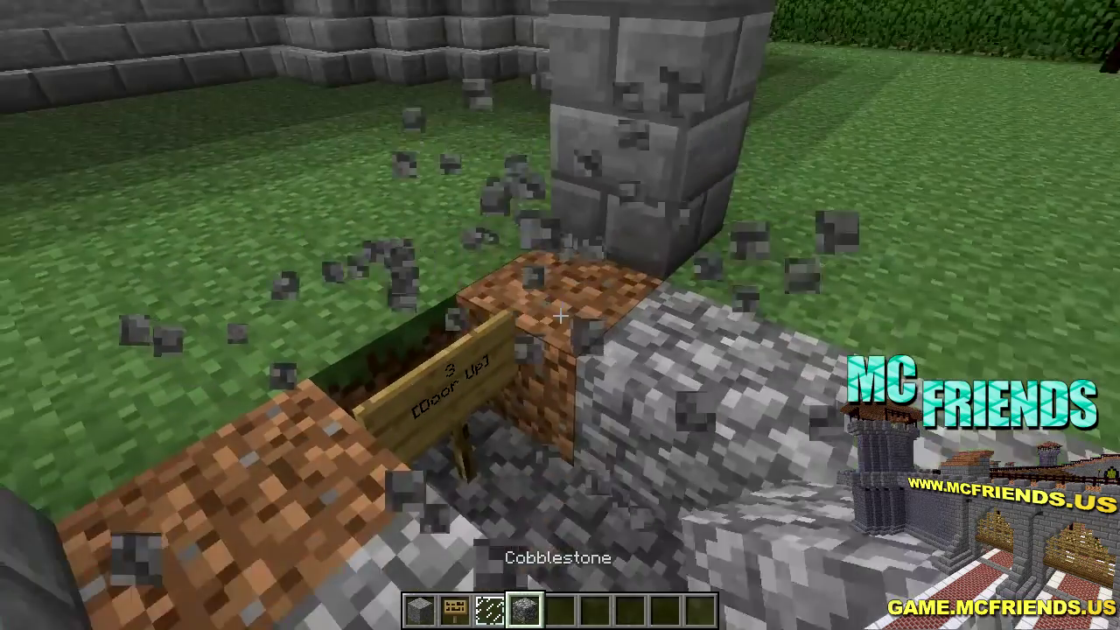
left_click(560, 316)
right_click(560, 315)
right_click(560, 315)
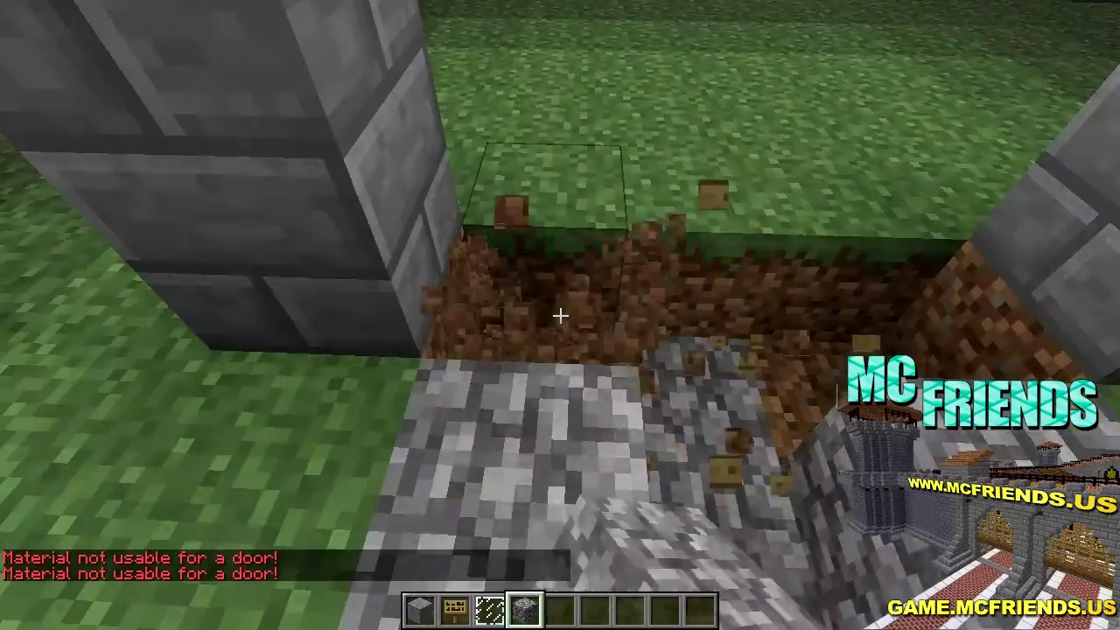
Lay a cobblestone sill flush with the path across the doorway and fill the opening above it with cobblestone
key("w")
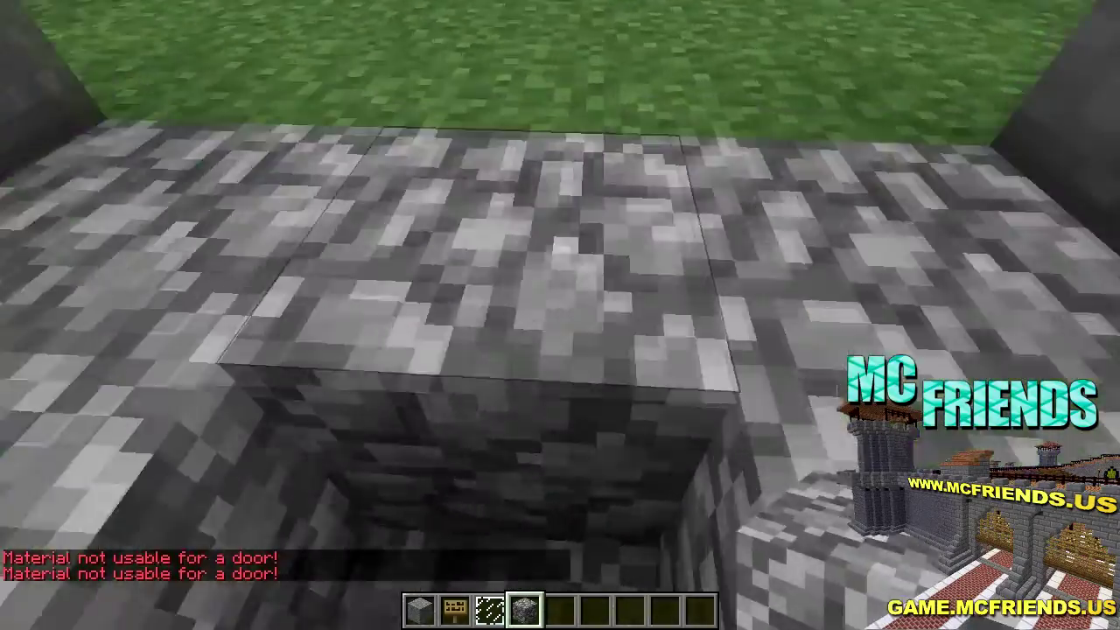
key("s")
right_click(561, 315)
right_click(560, 315)
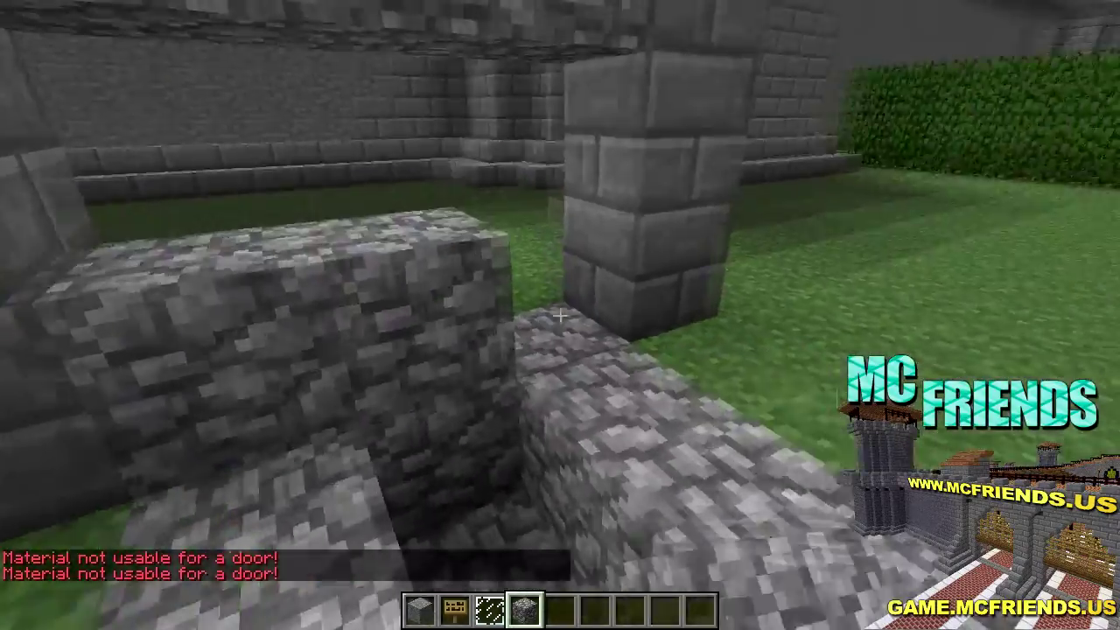
right_click(560, 315)
right_click(560, 315)
right_click(560, 315)
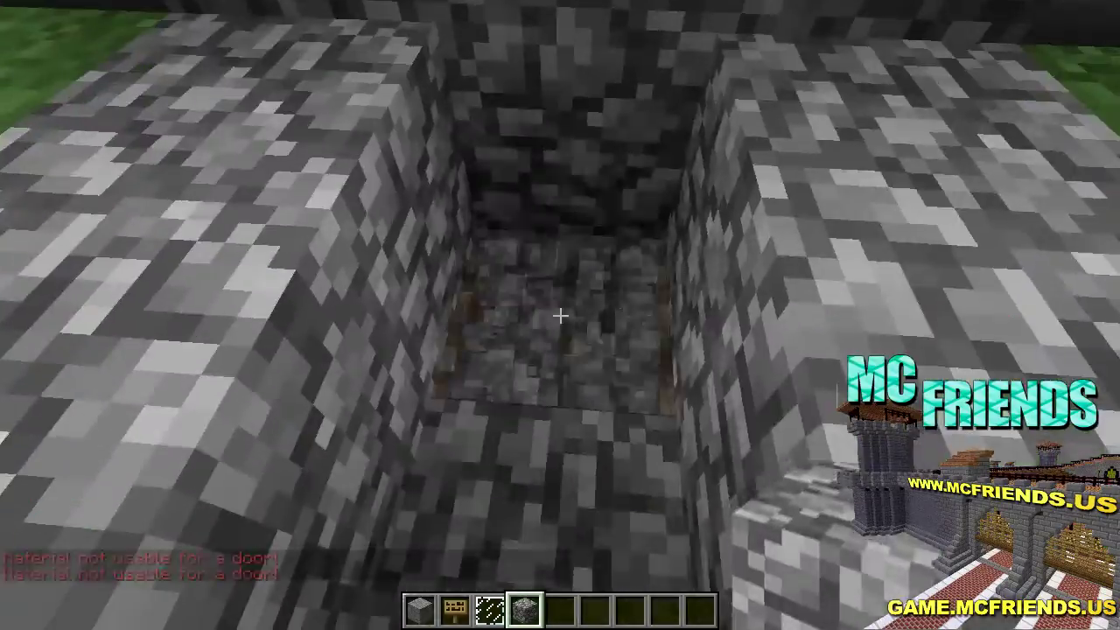
Dig out the pit floor below the new sill and place a sign there reading [Door Up] on its second line
left_click(560, 315)
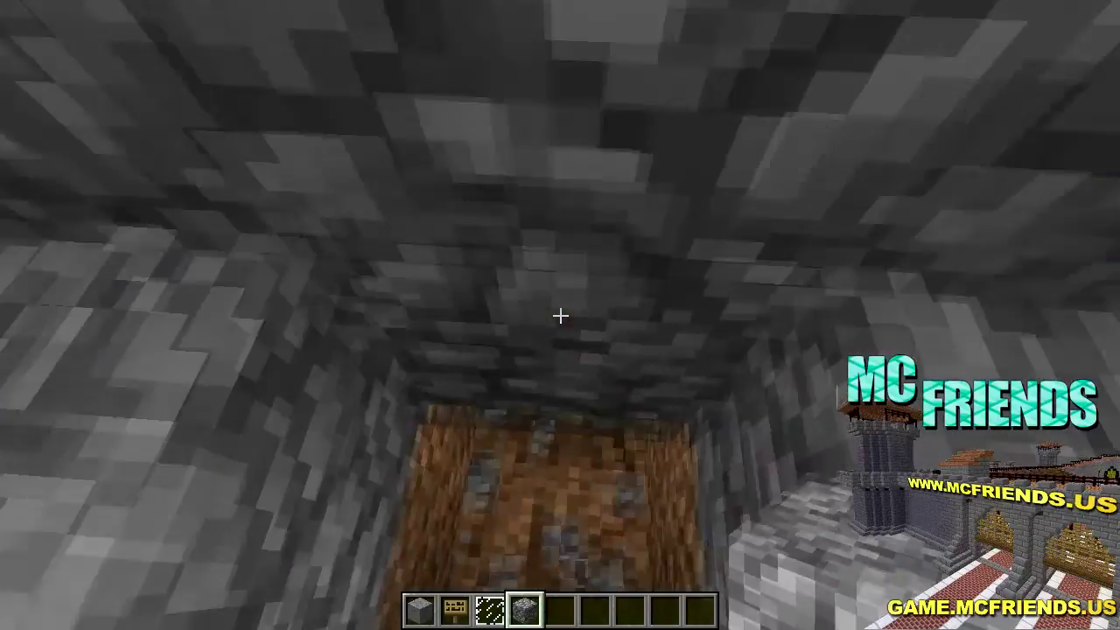
key("2")
right_click(560, 315)
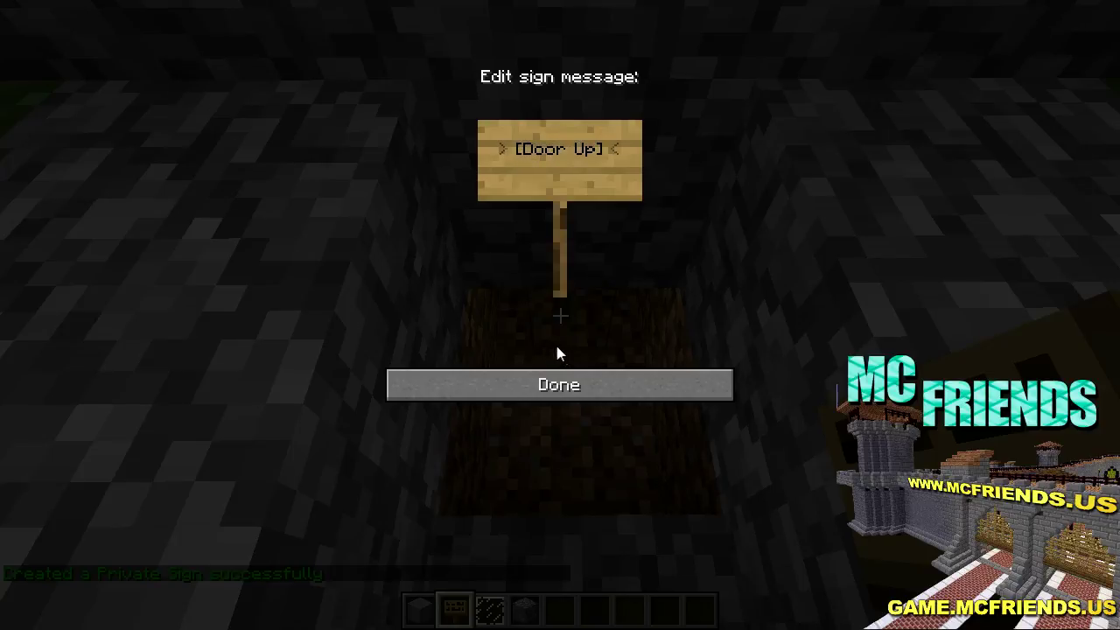
left_click(559, 380)
key("s")
scroll(561, 315, "down", 3)
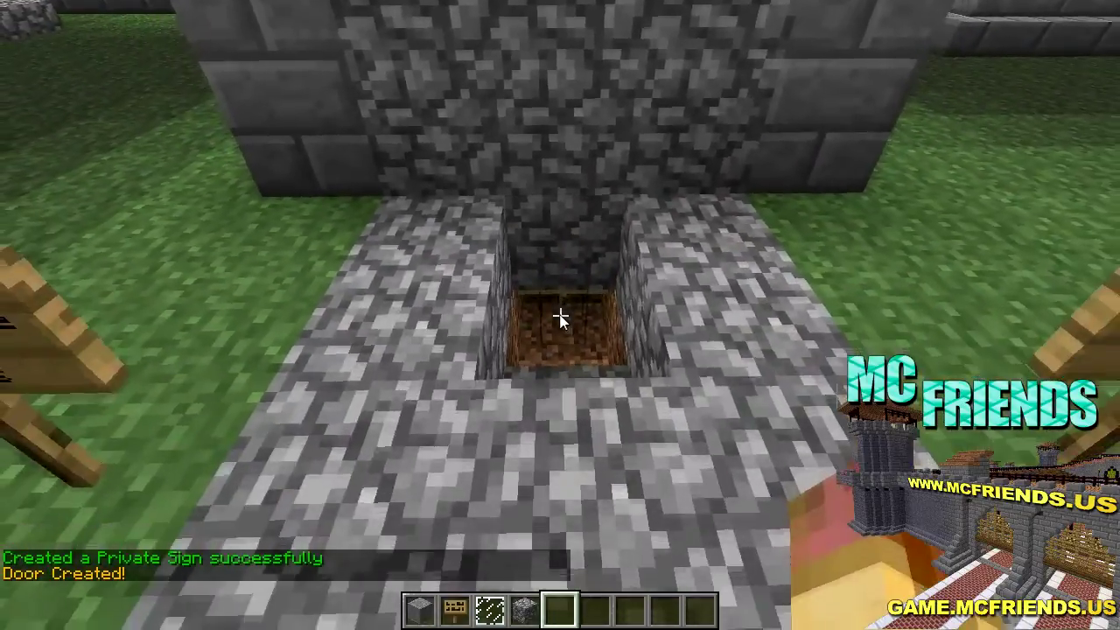
Take redstone and a lever, run redstone from the path down to the pit's sign, and place the lever on the grass beside it
key("e")
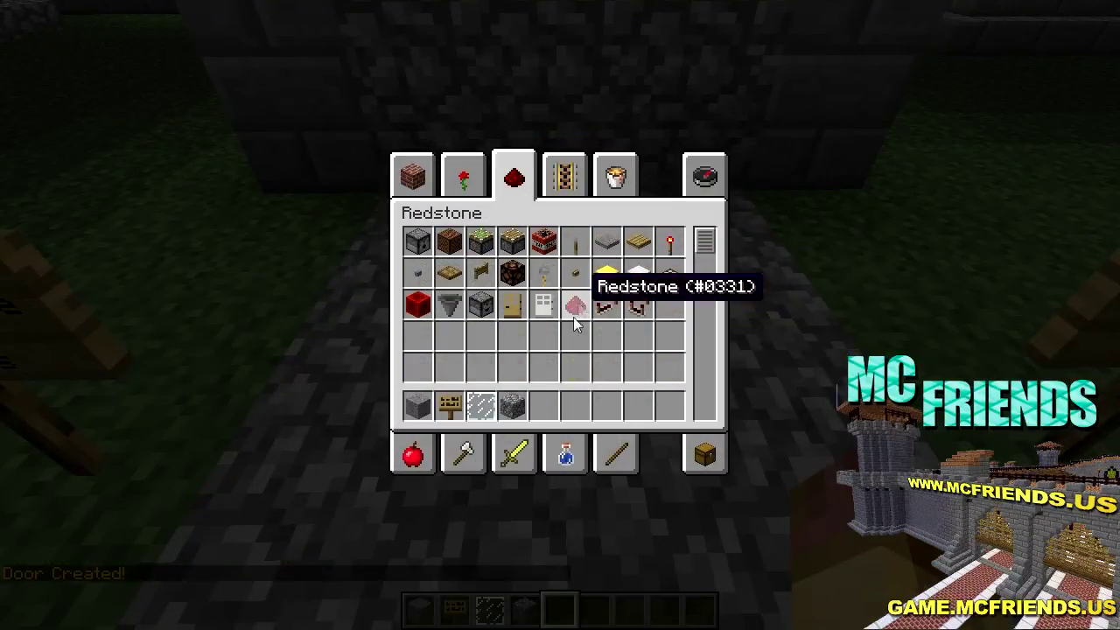
key("e")
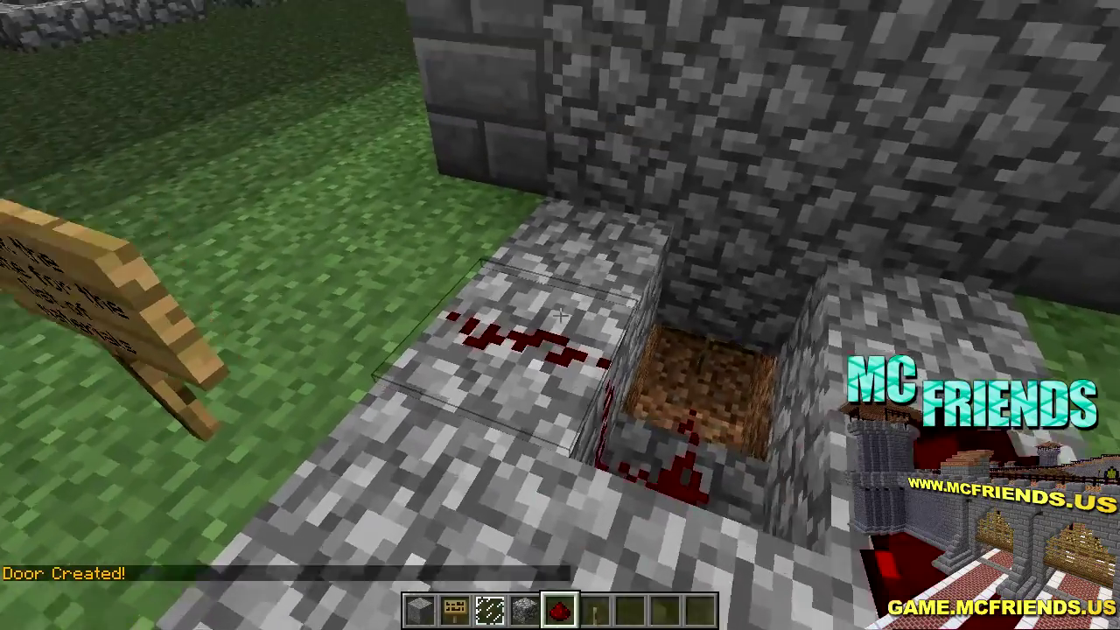
scroll(561, 315, "down", 1)
key("s")
right_click(561, 315)
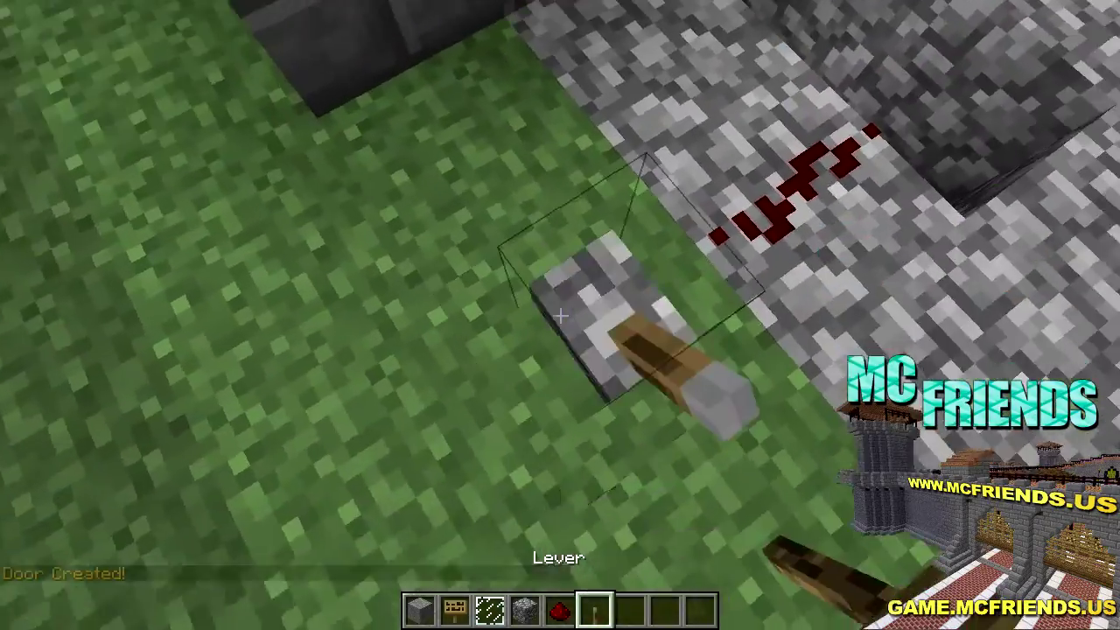
Open the door with the lever, and examine the redstone wiring, the pit and the doorway from several sides
right_click(560, 315)
key("d")
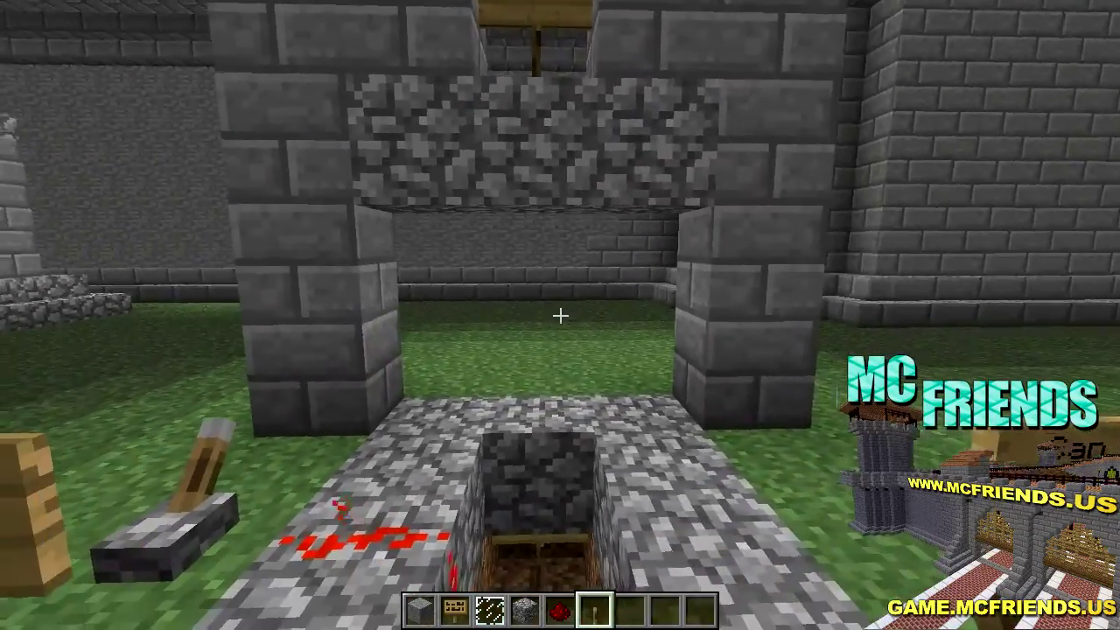
key("w")
key("a")
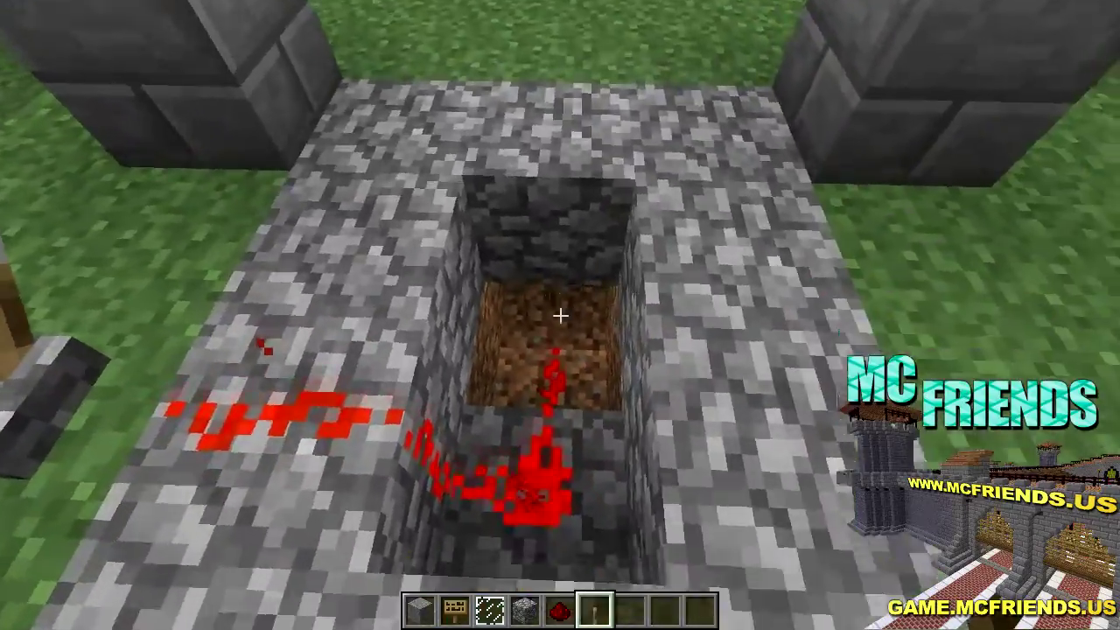
key("w")
key("s")
key("s")
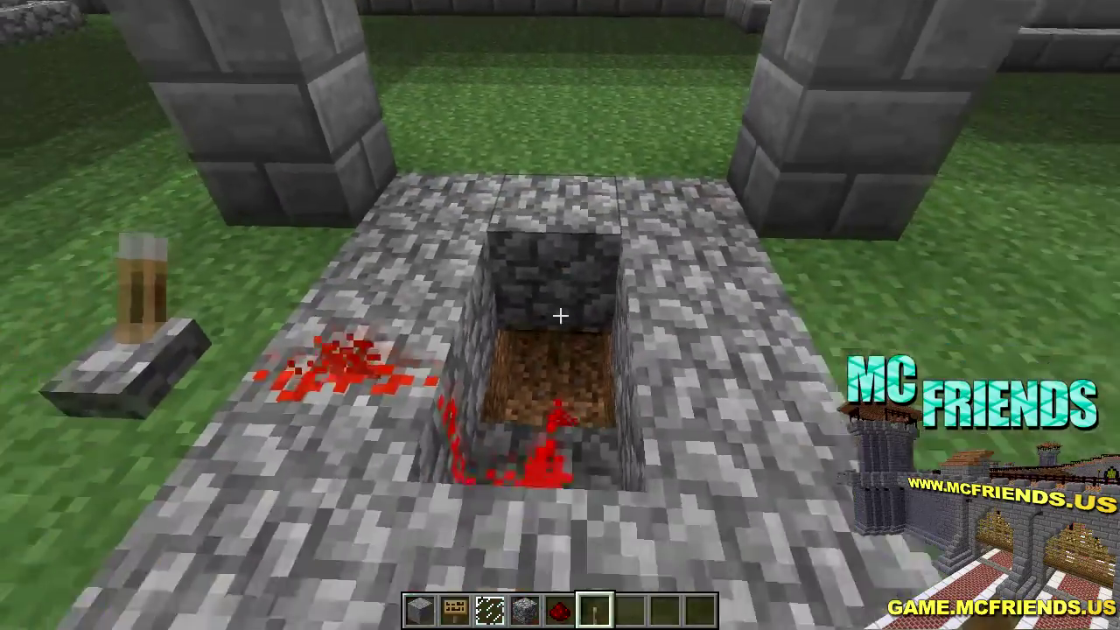
key("w")
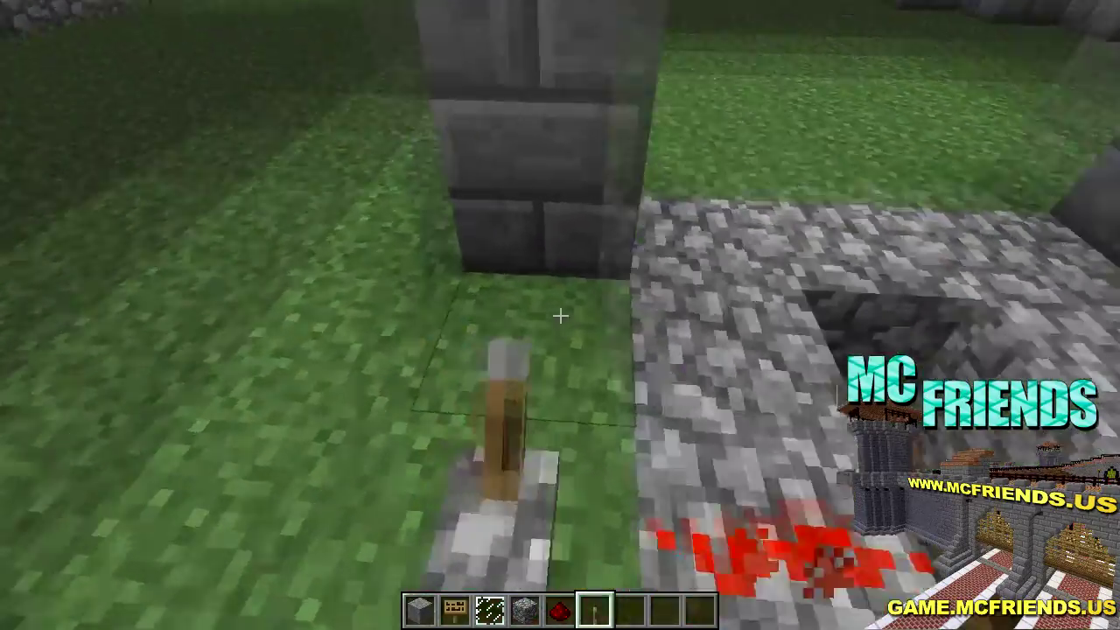
key("s")
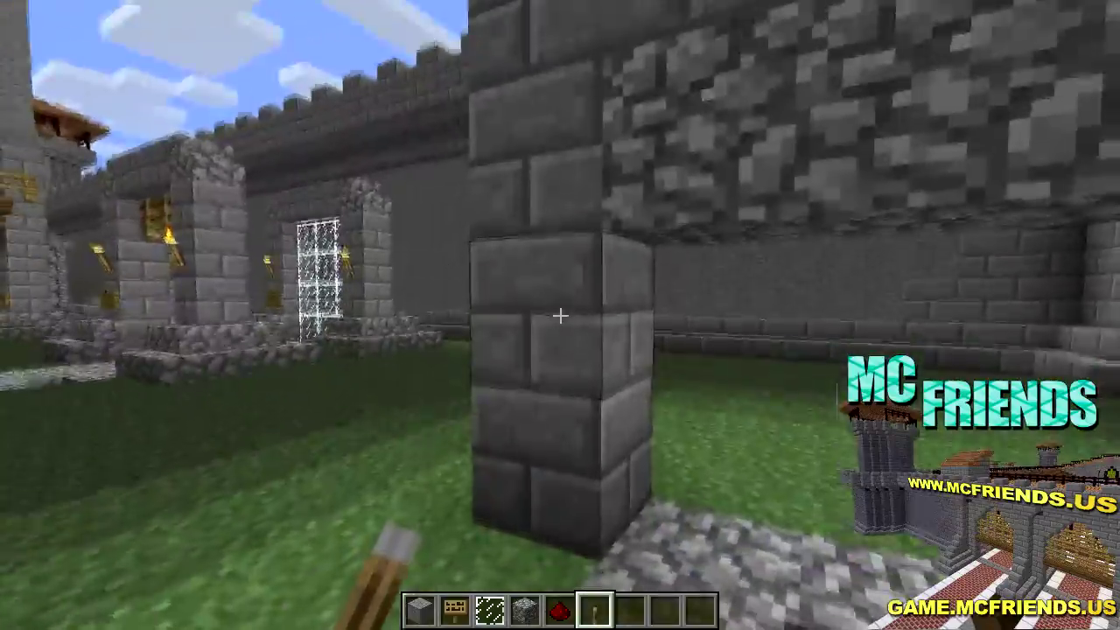
key("a")
key("d")
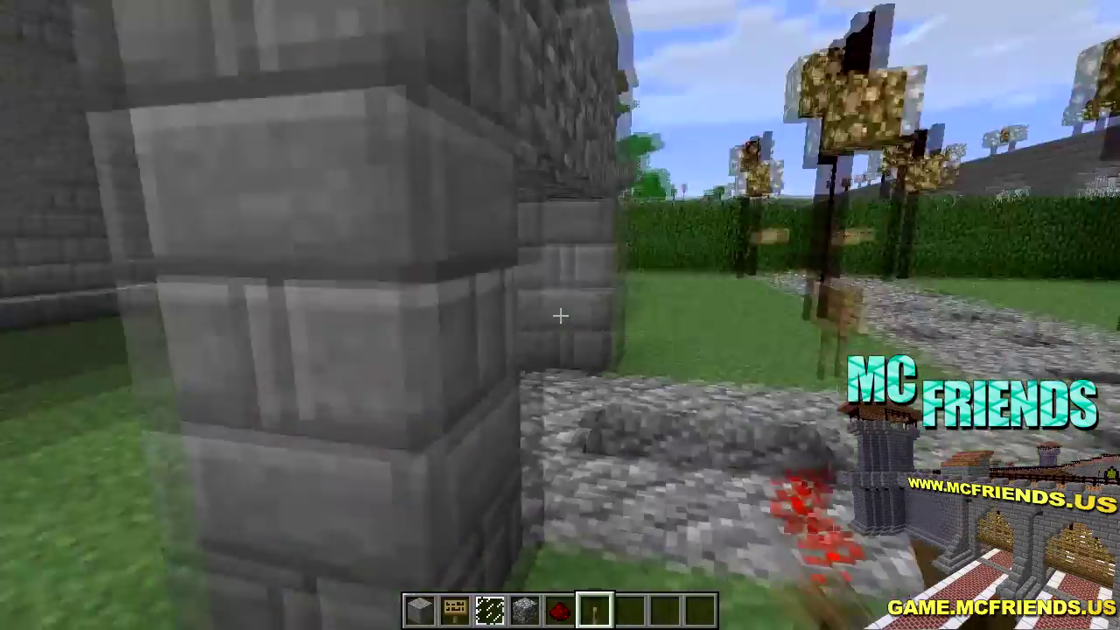
Return along the cobblestone path past the glowstone lamps and the demo builds, and look over the gate, lift and bridge areas
key("s")
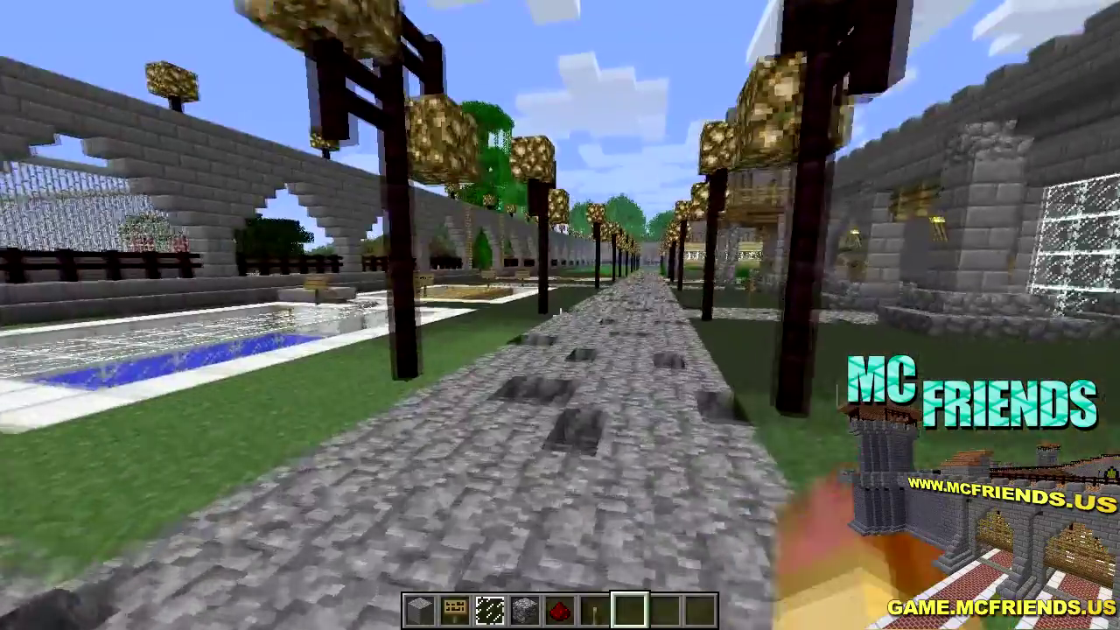
key("w")
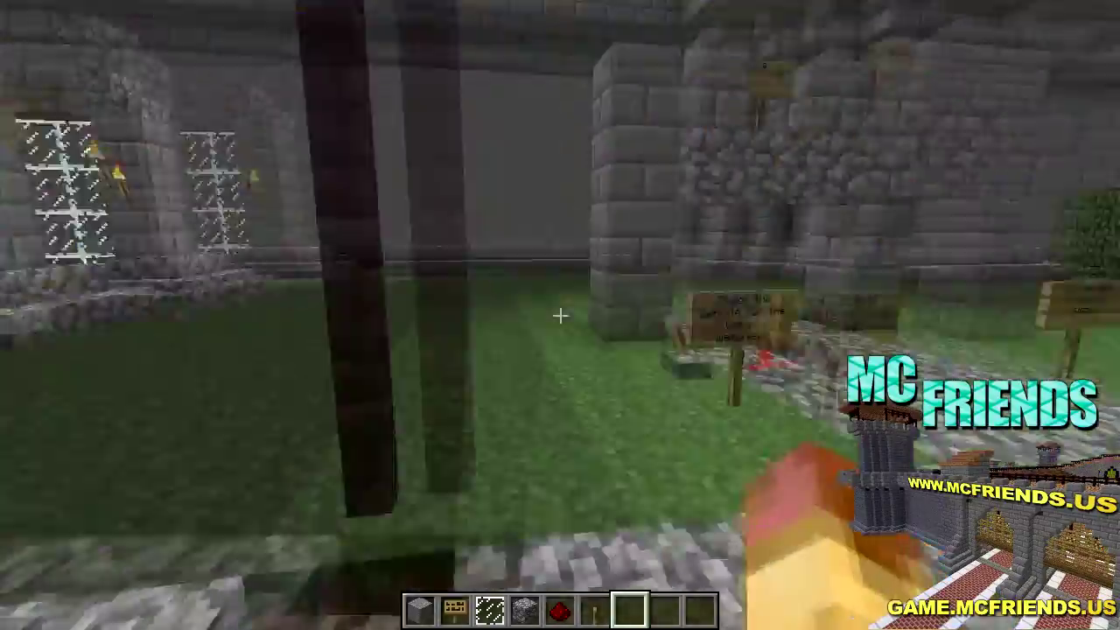
key("w")
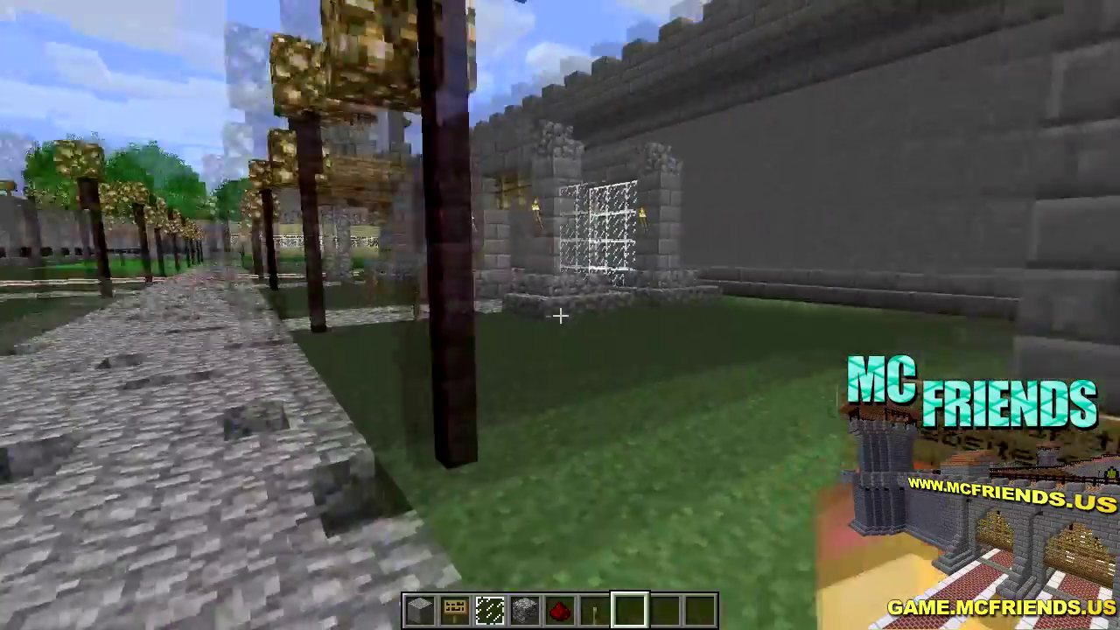
key("w")
key("space")
key("space")
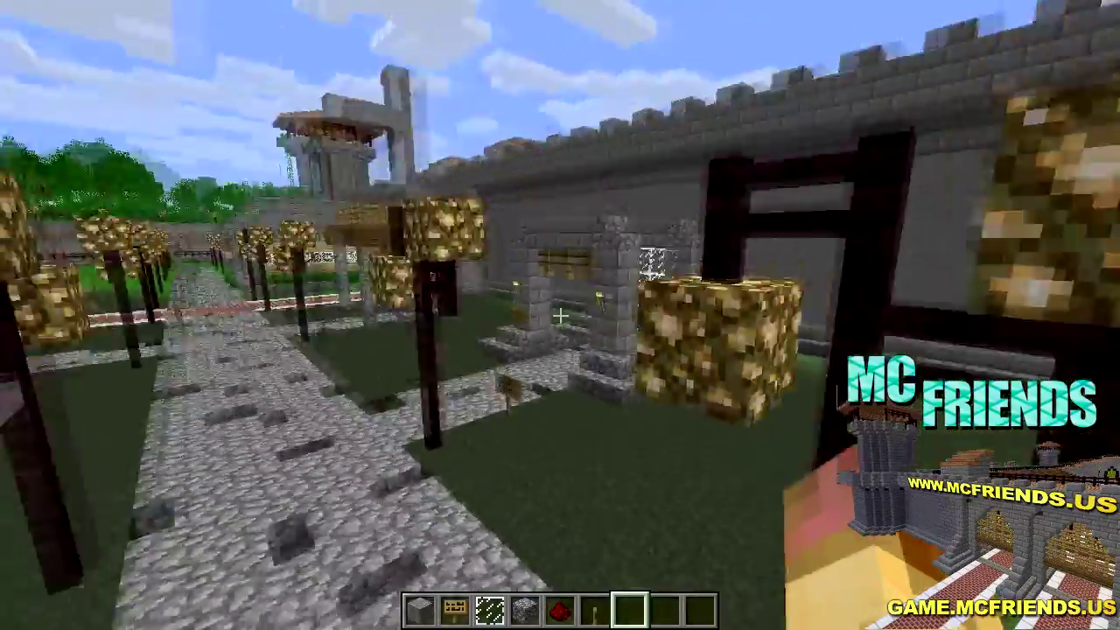
key("w")
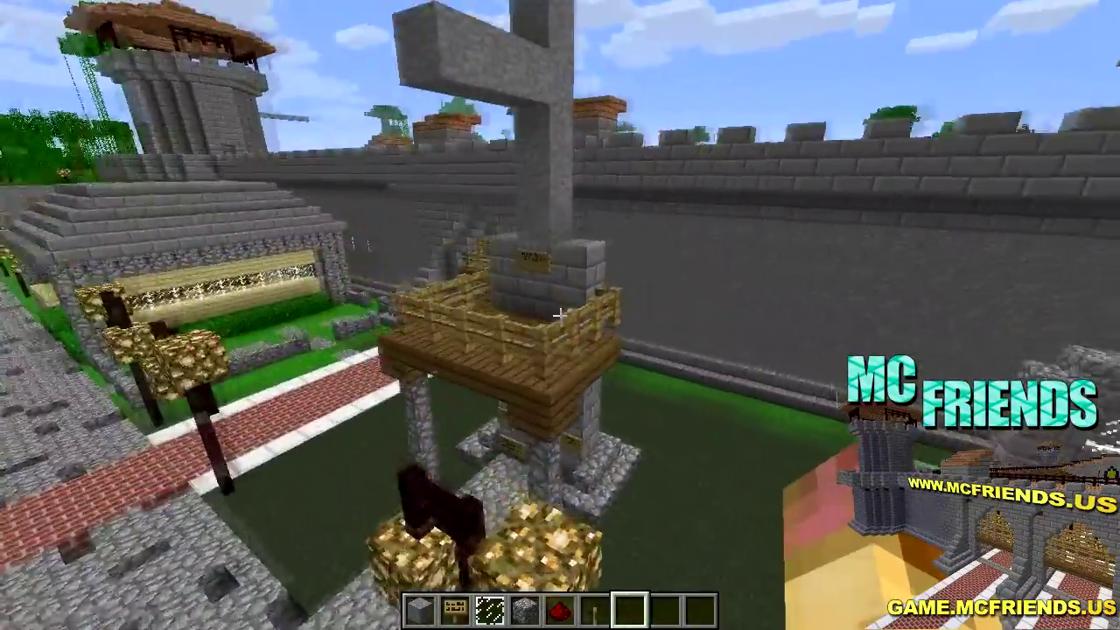
key("w")
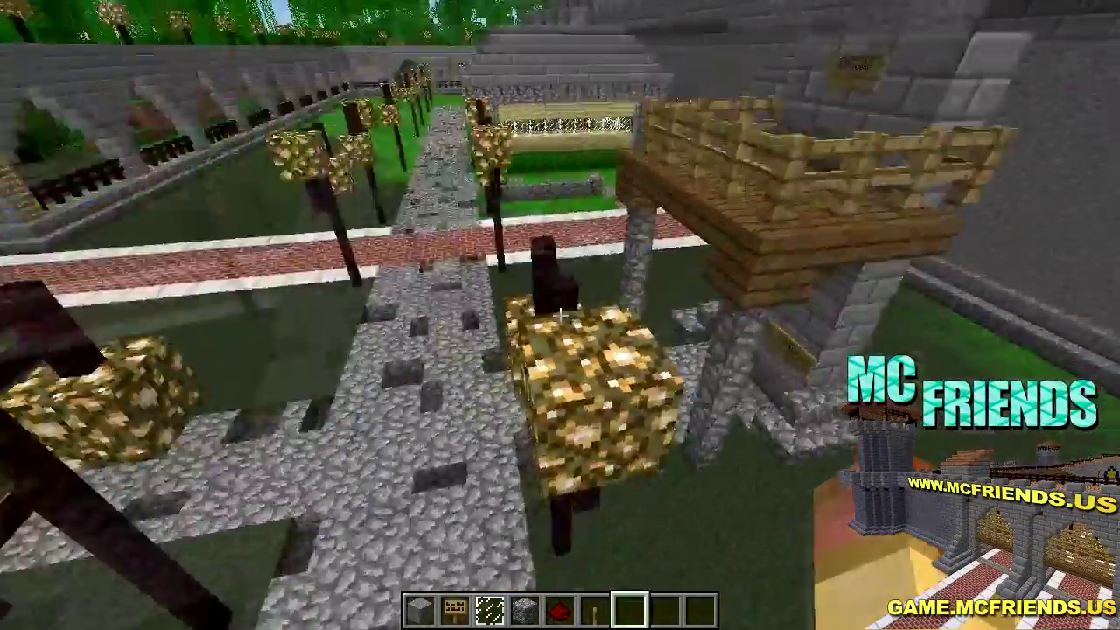
key("d")
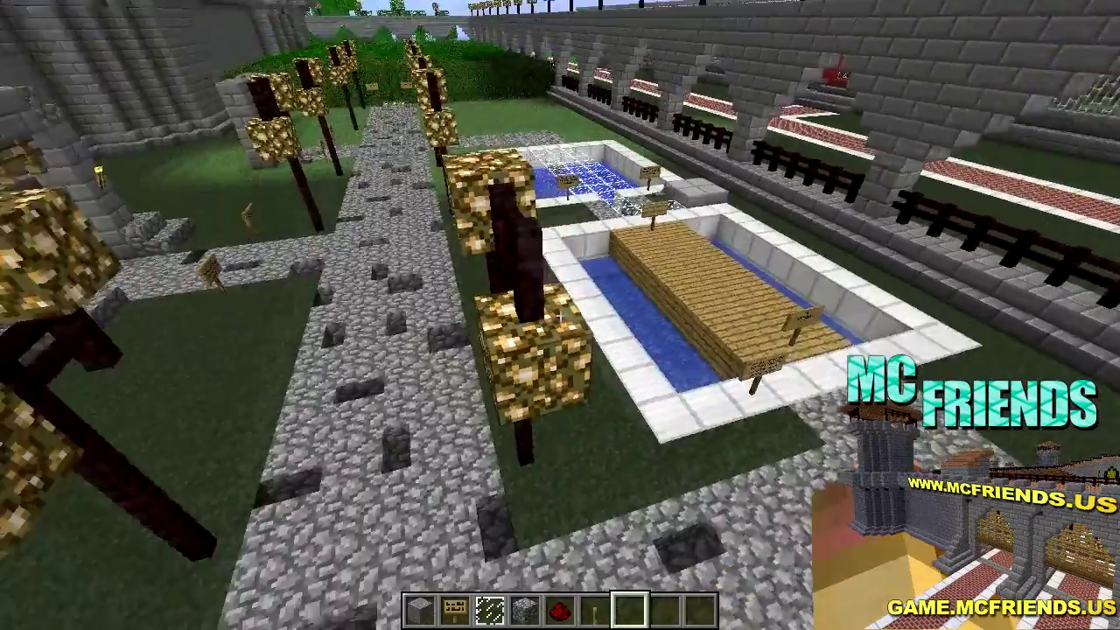
Take a bookshelf from the creative inventory, place it on the grass near the wooden bridge, and read a book from it empty-handed
key("s")
key("e")
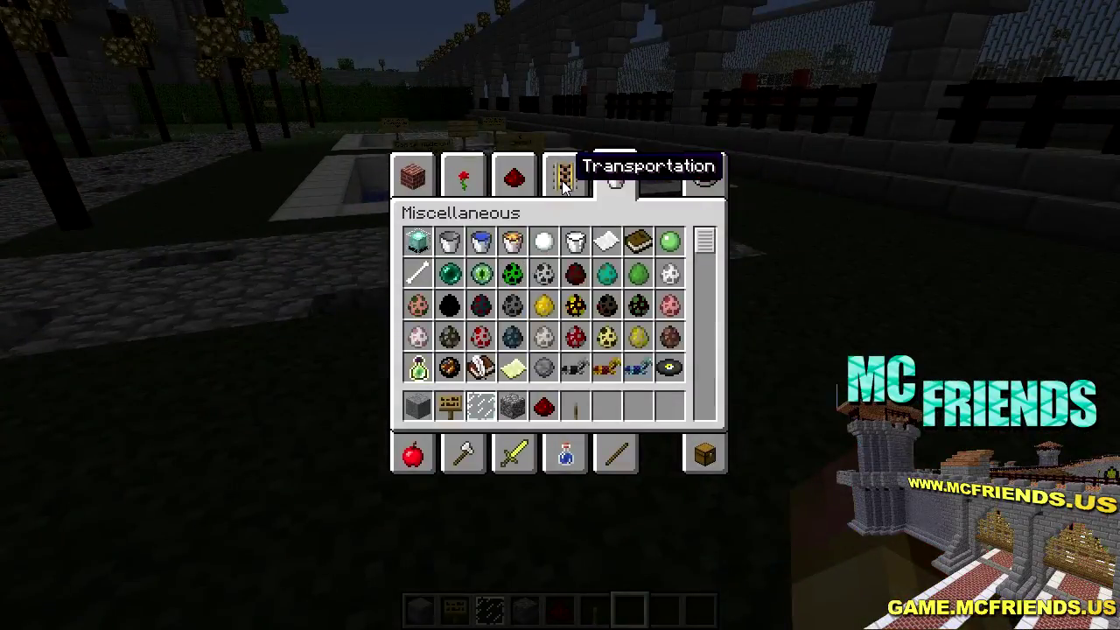
left_click(705, 177)
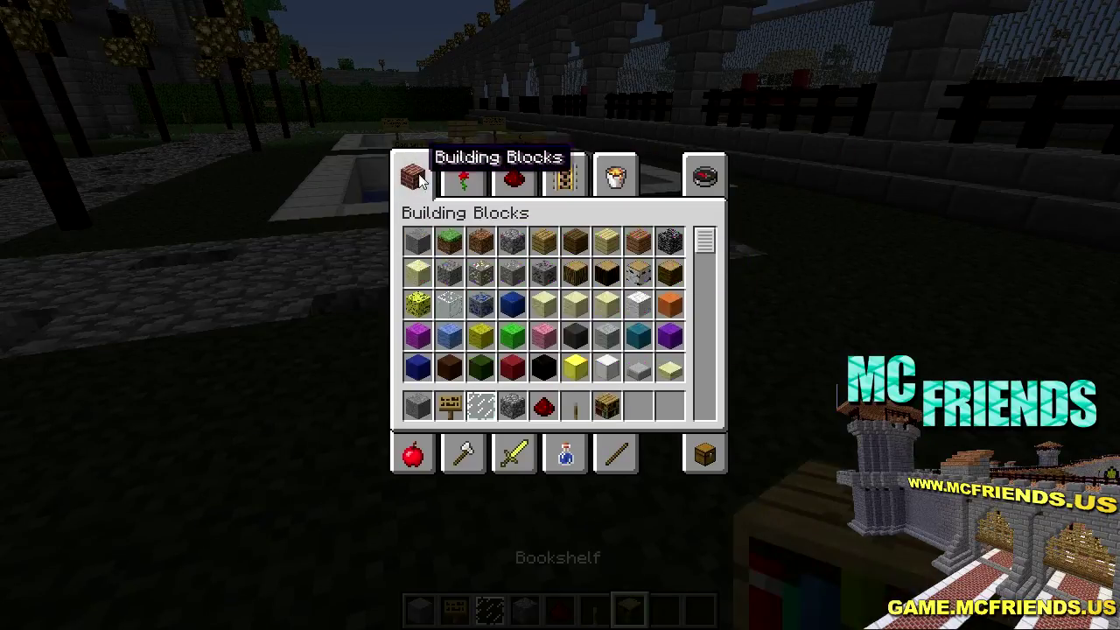
key("e")
right_click(560, 315)
key("8")
right_click(561, 315)
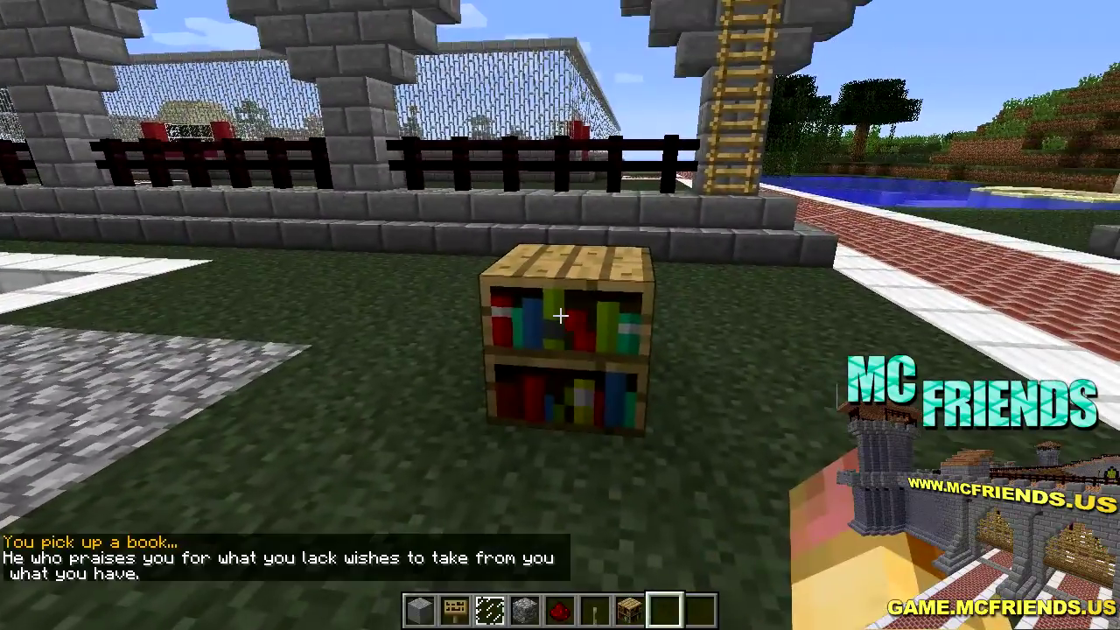
Circle the bookshelf on the grass and read another random quote from a different side
key("d")
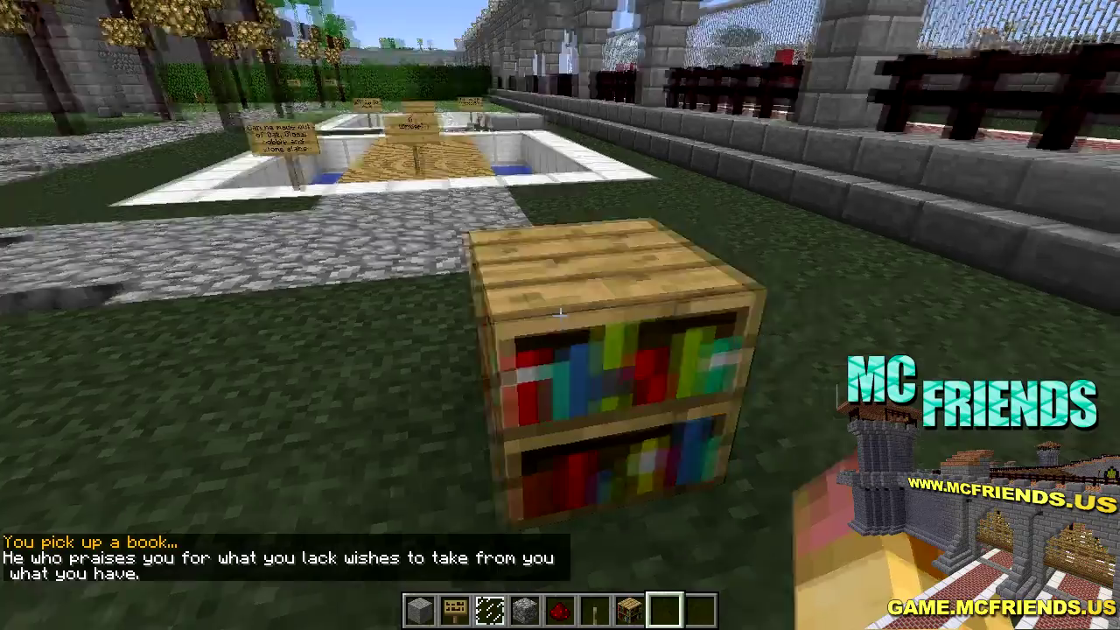
key("d")
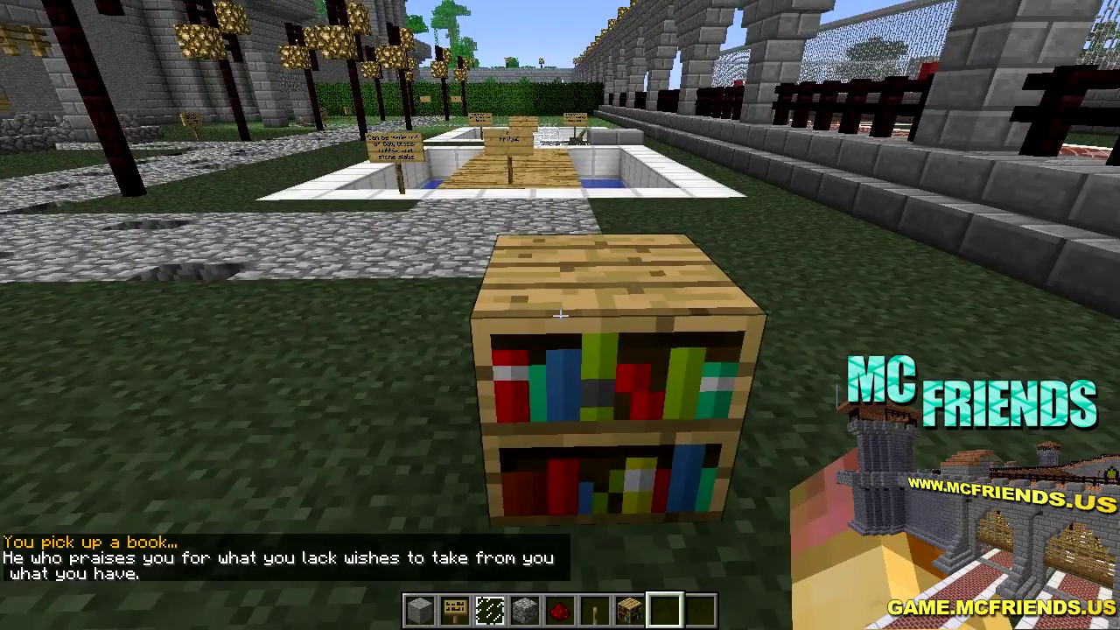
key("d")
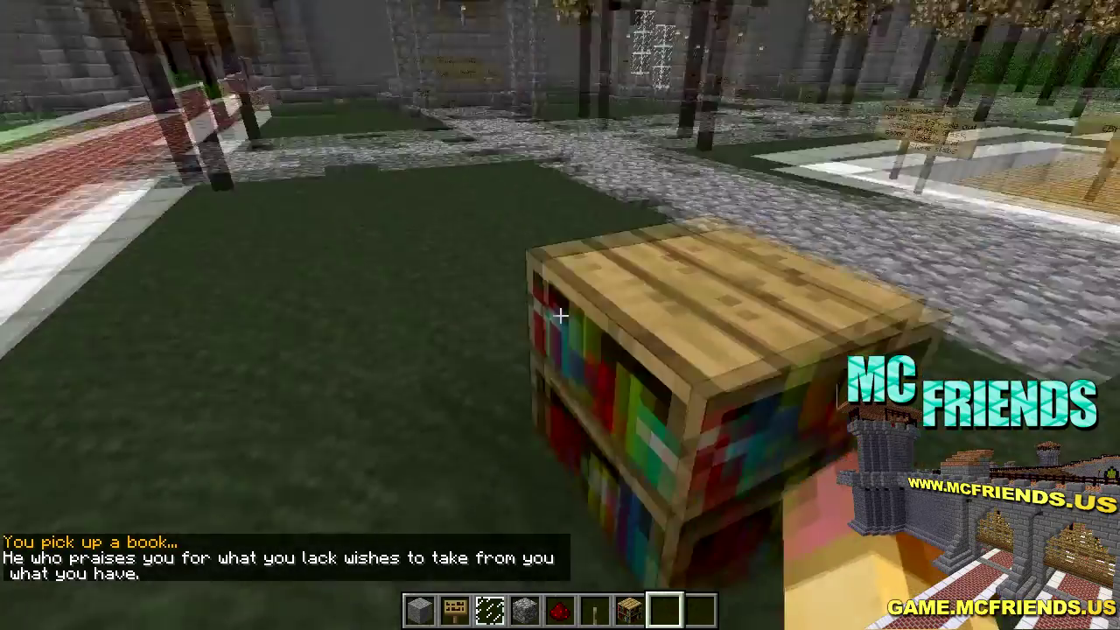
right_click(560, 315)
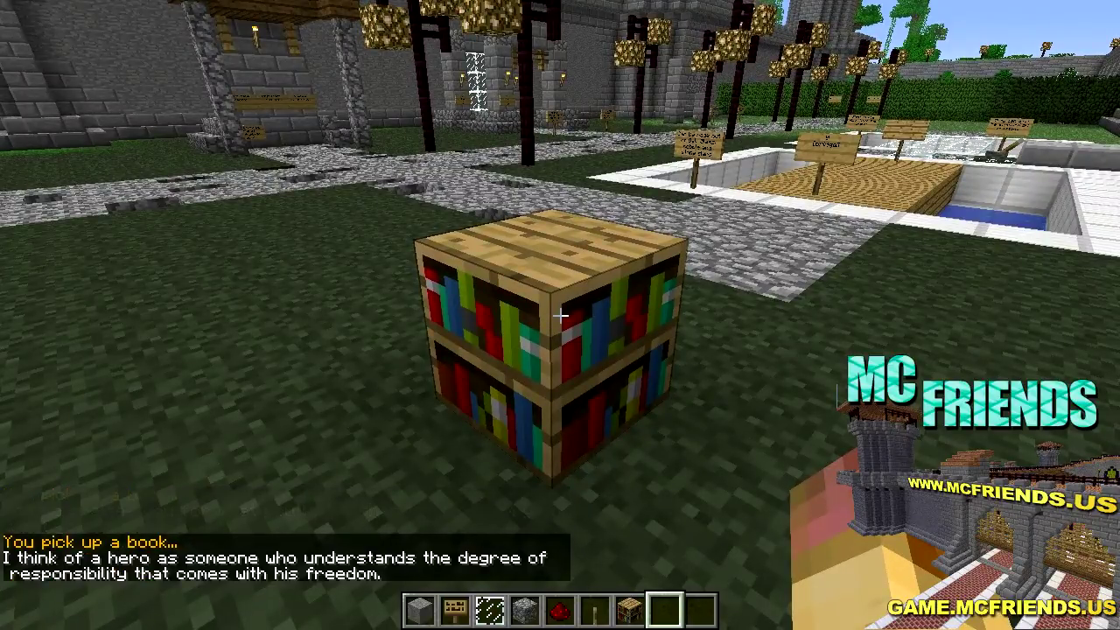
Go across the brick road to the cobblestone library building and open its wooden doors
key("w")
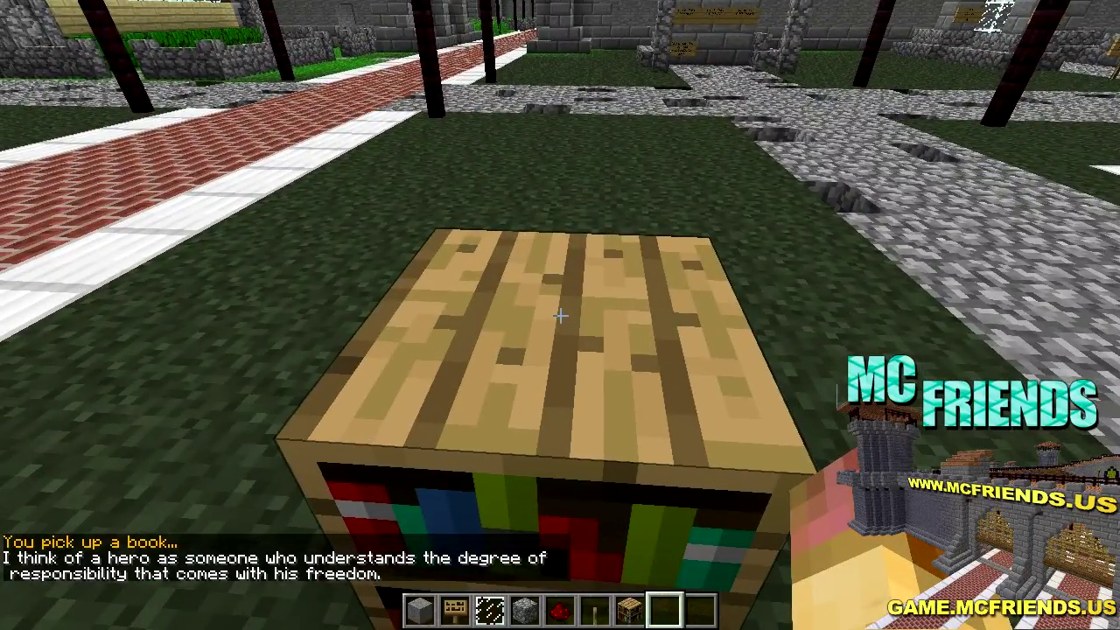
key("w")
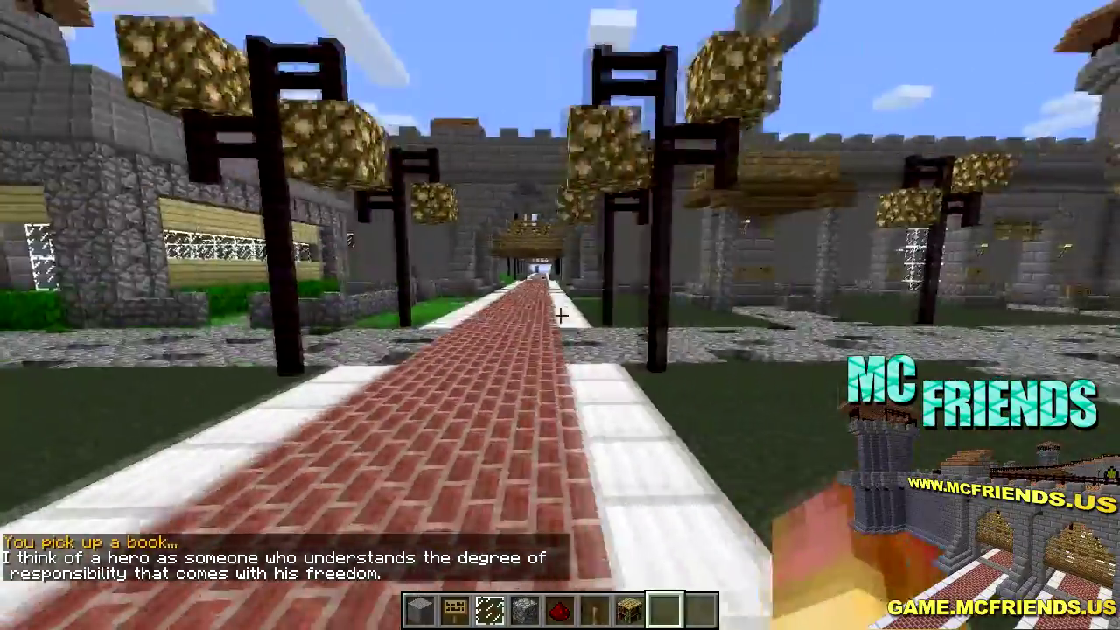
key("w")
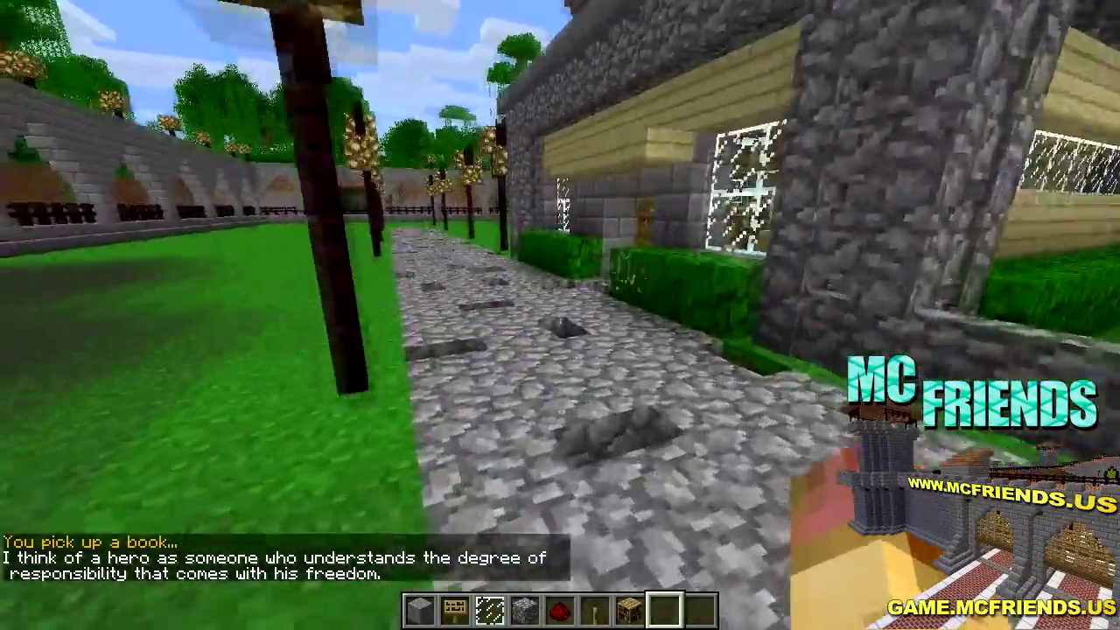
key("w")
right_click(561, 315)
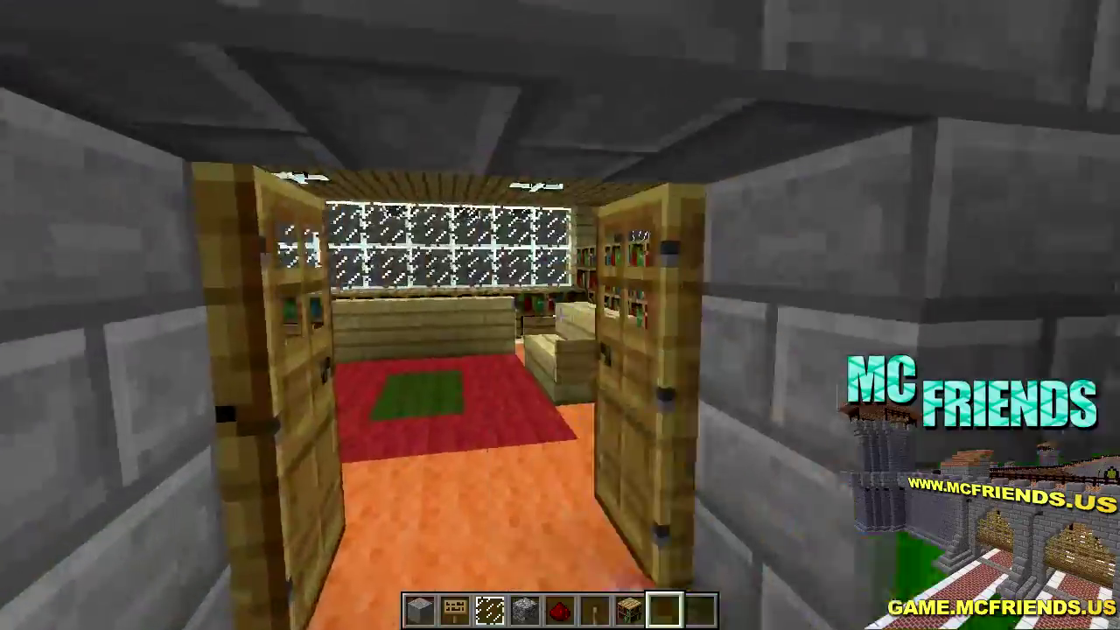
Enter the library and read a series of random quotes from the bookshelves along its walls
key("w")
right_click(560, 315)
right_click(560, 315)
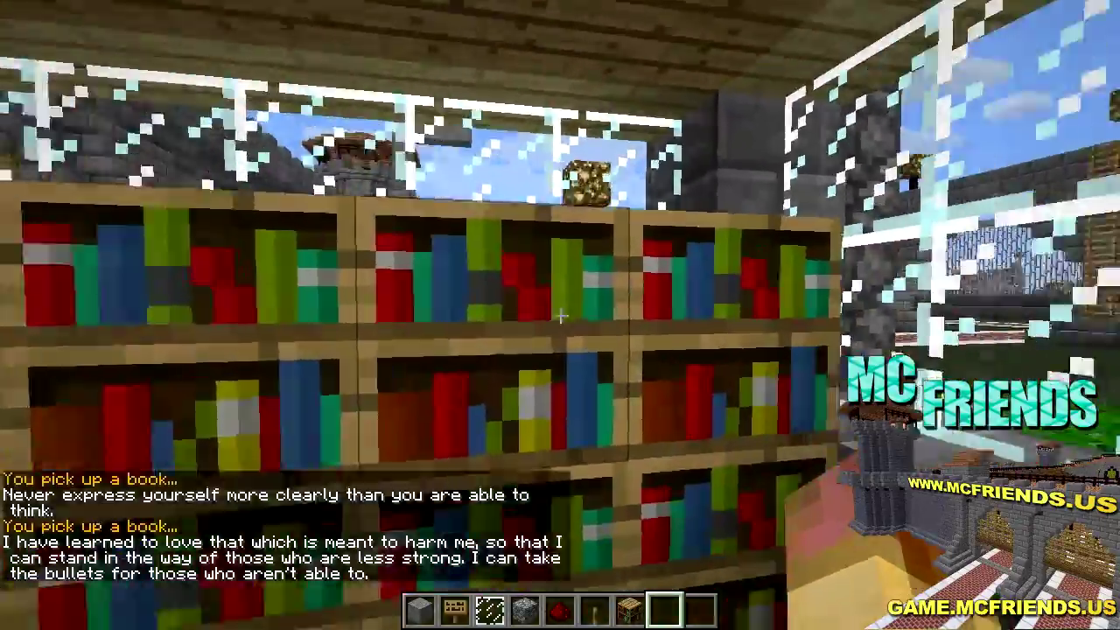
right_click(560, 315)
right_click(560, 315)
right_click(560, 315)
right_click(560, 315)
right_click(560, 315)
right_click(560, 316)
right_click(560, 315)
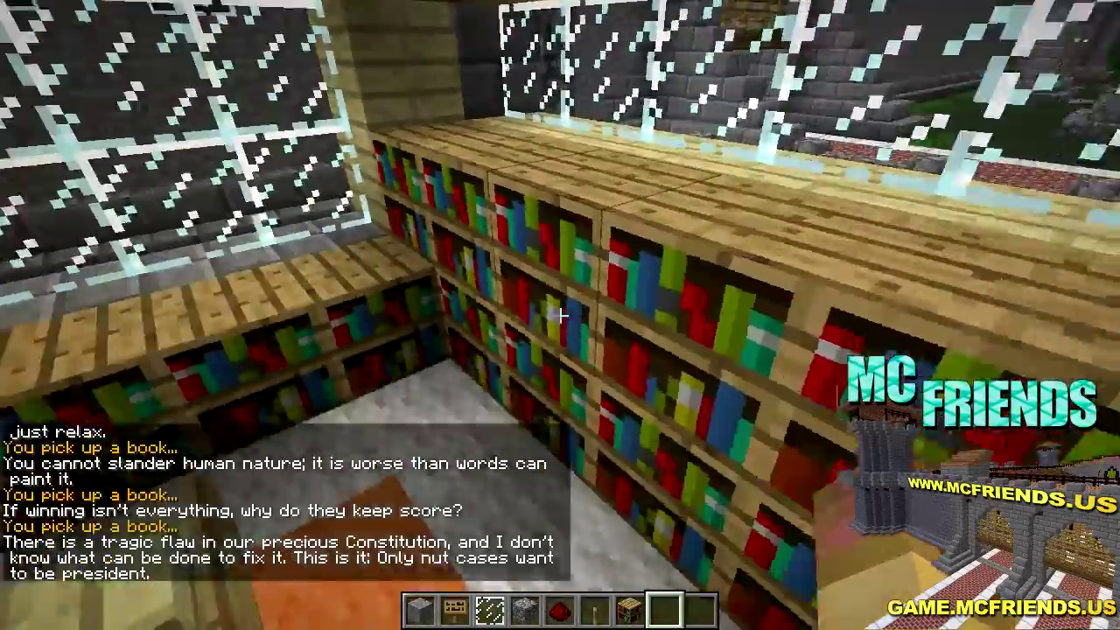
right_click(560, 315)
right_click(560, 315)
right_click(560, 315)
right_click(560, 315)
right_click(560, 315)
right_click(560, 315)
right_click(560, 315)
right_click(560, 315)
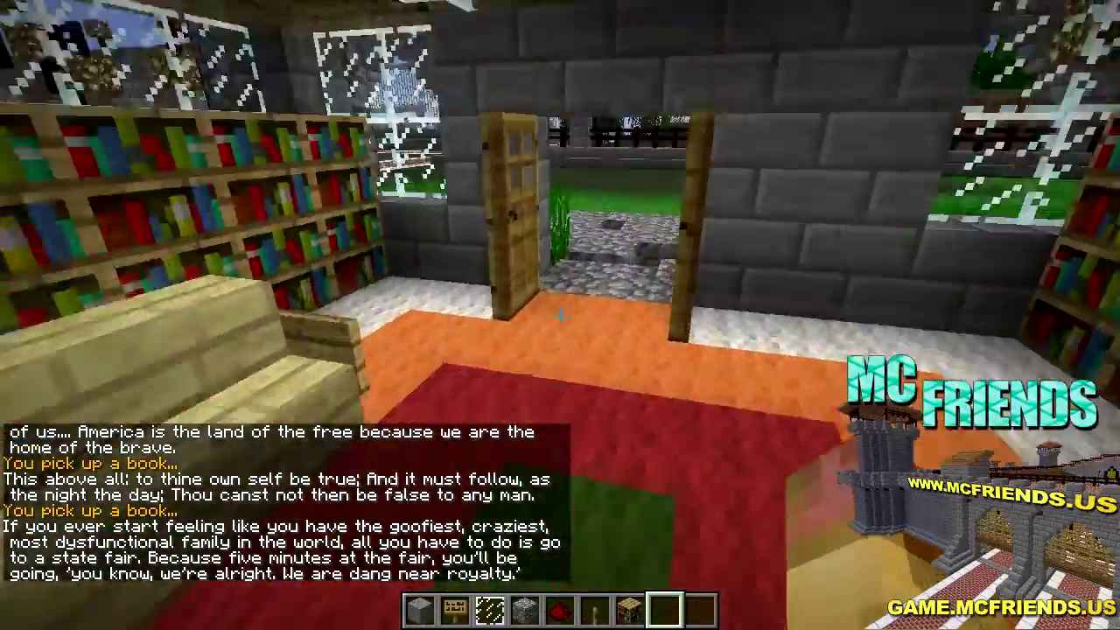
Return to the bookshelf on the grass, break it, and check the book quotes in the chat history
key("w")
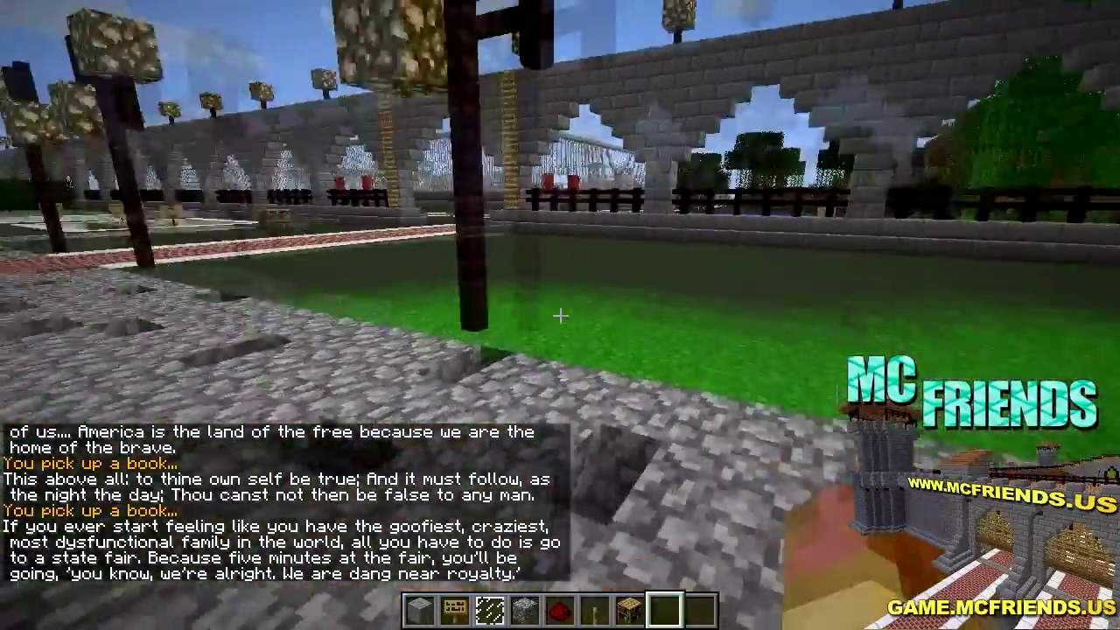
key("w")
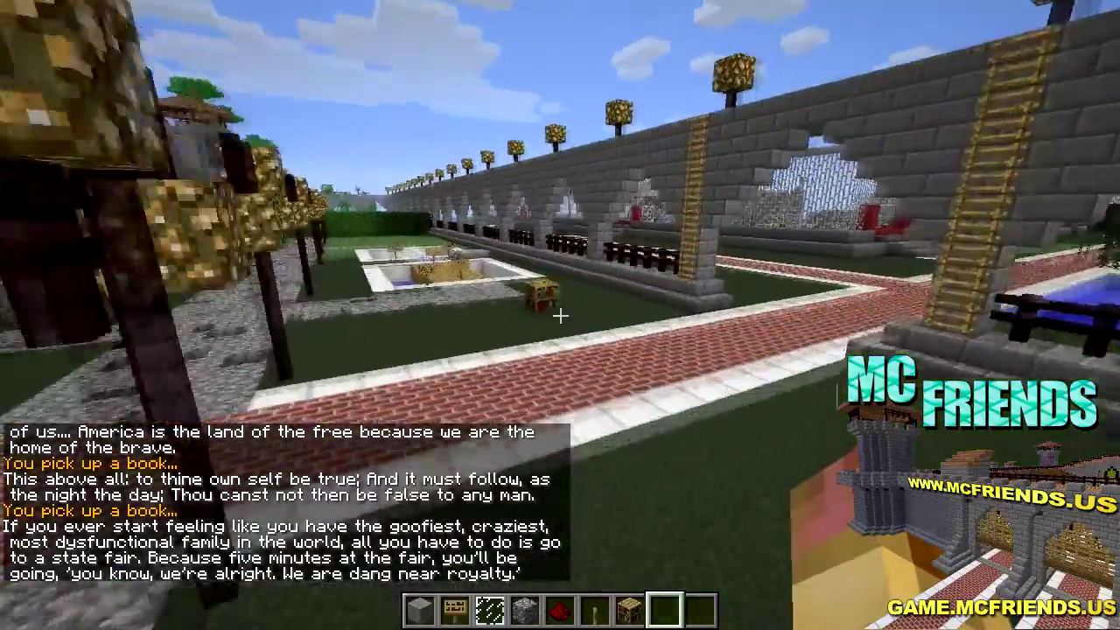
key("w")
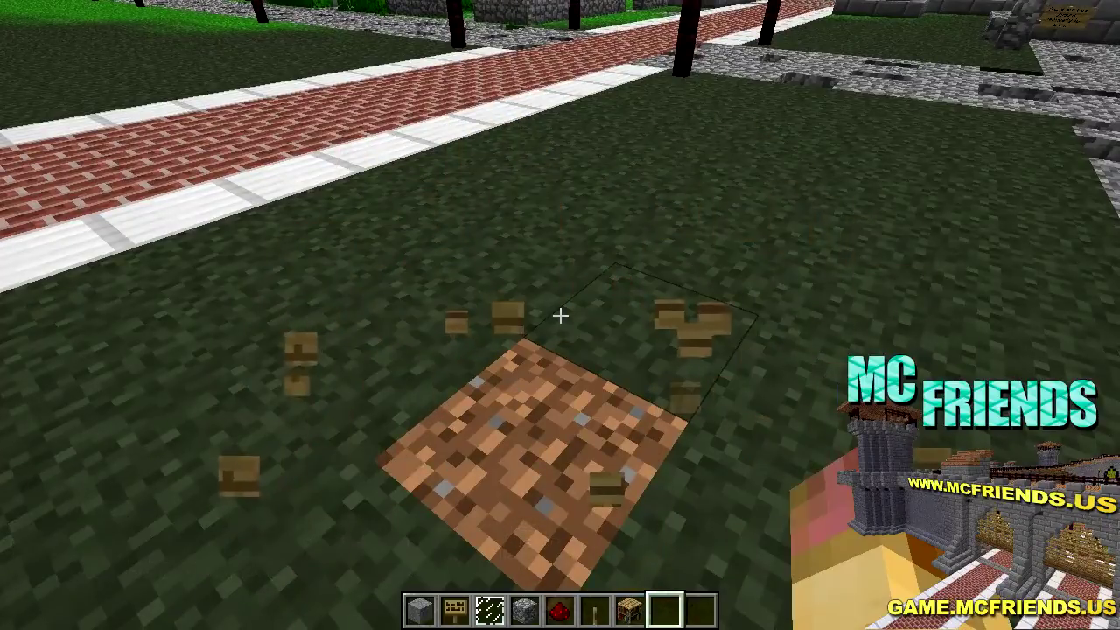
key("t")
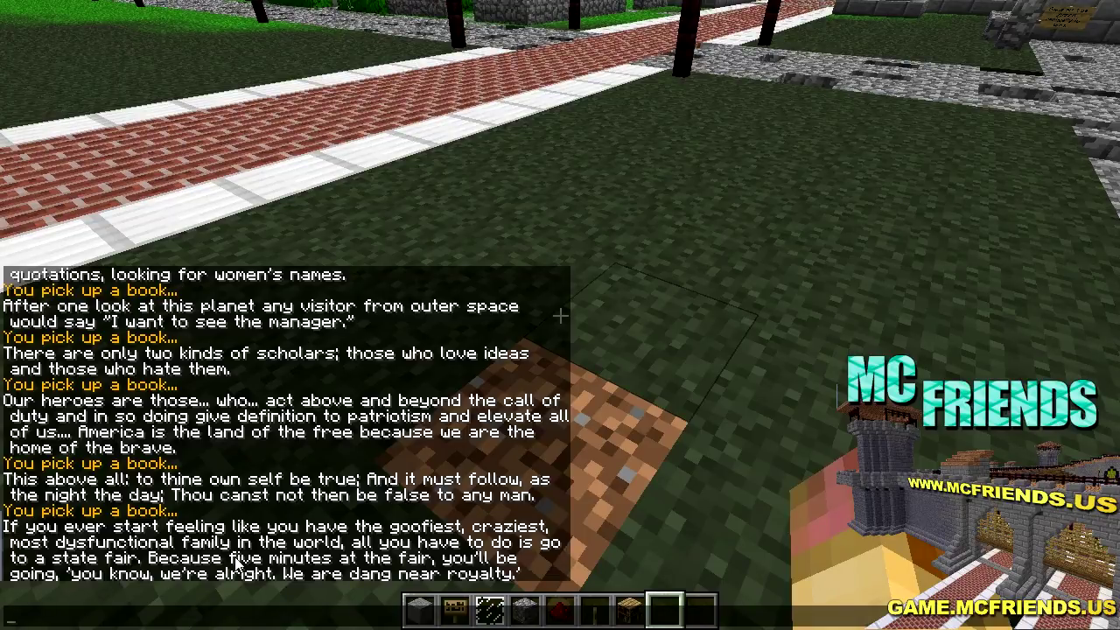
key("Escape")
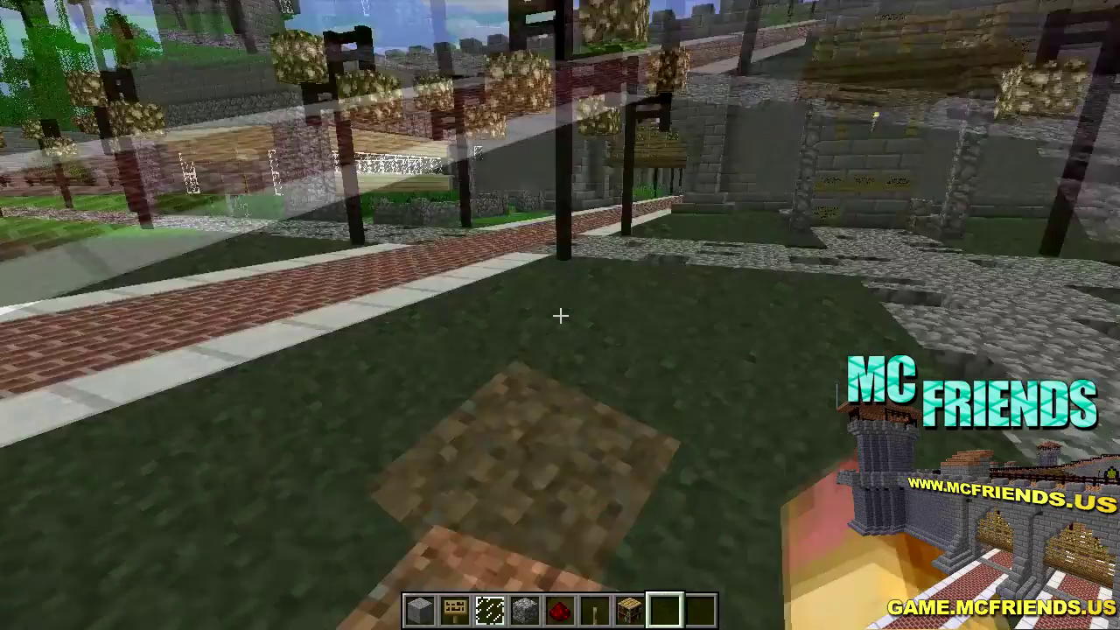
Fly up above the cobblestone path, show the player character from the front in third person, and hide the interface
key("w")
key("space")
key("space")
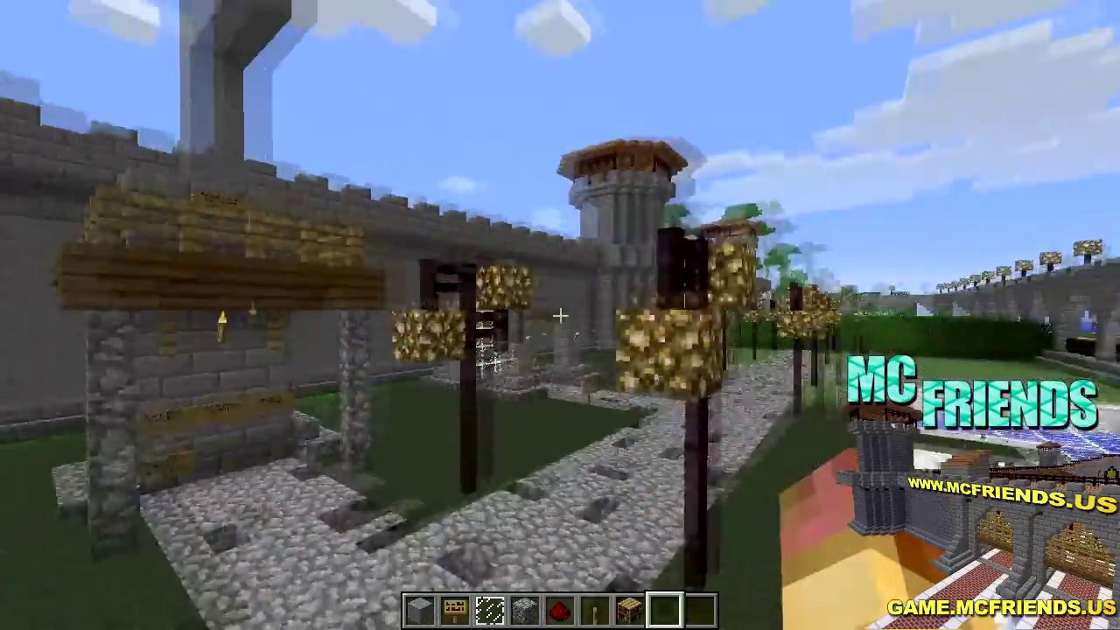
key("w")
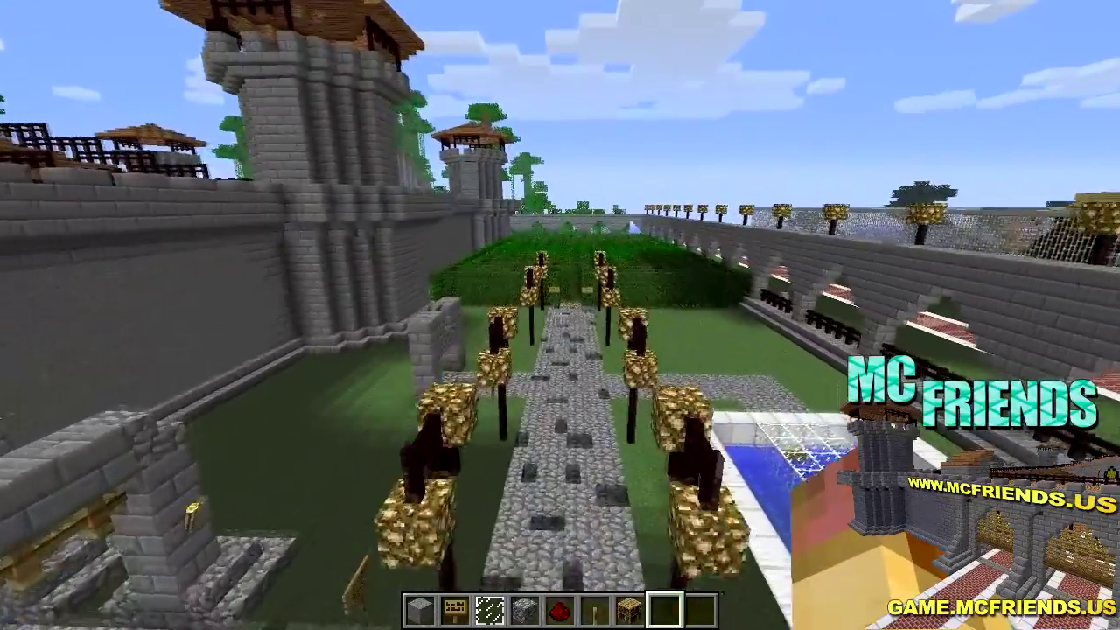
key("F5")
key("F5")
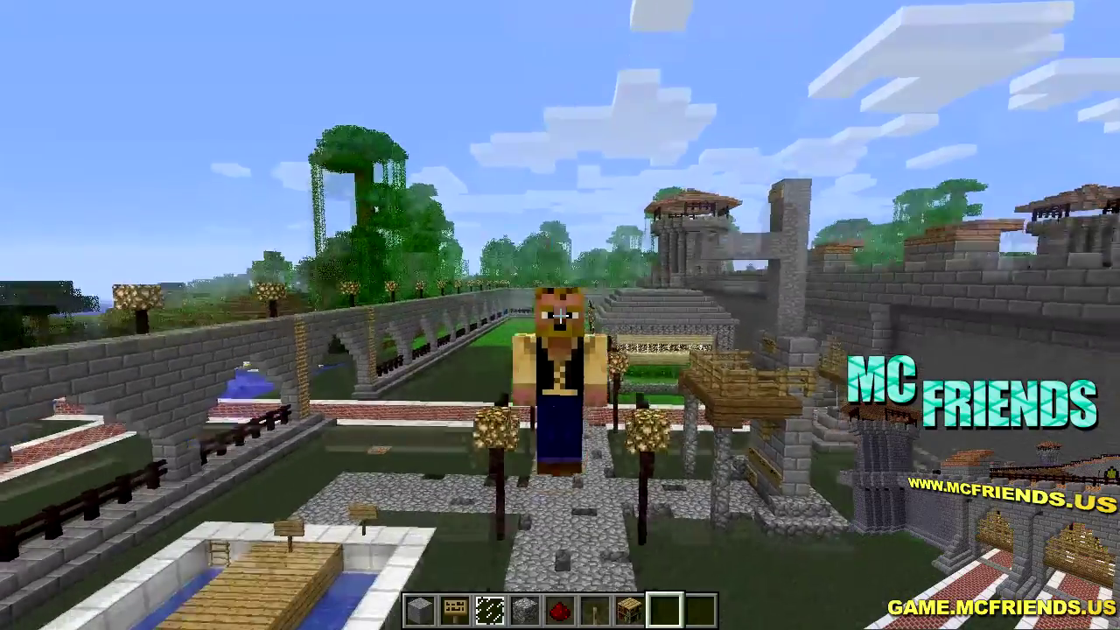
key("F1")
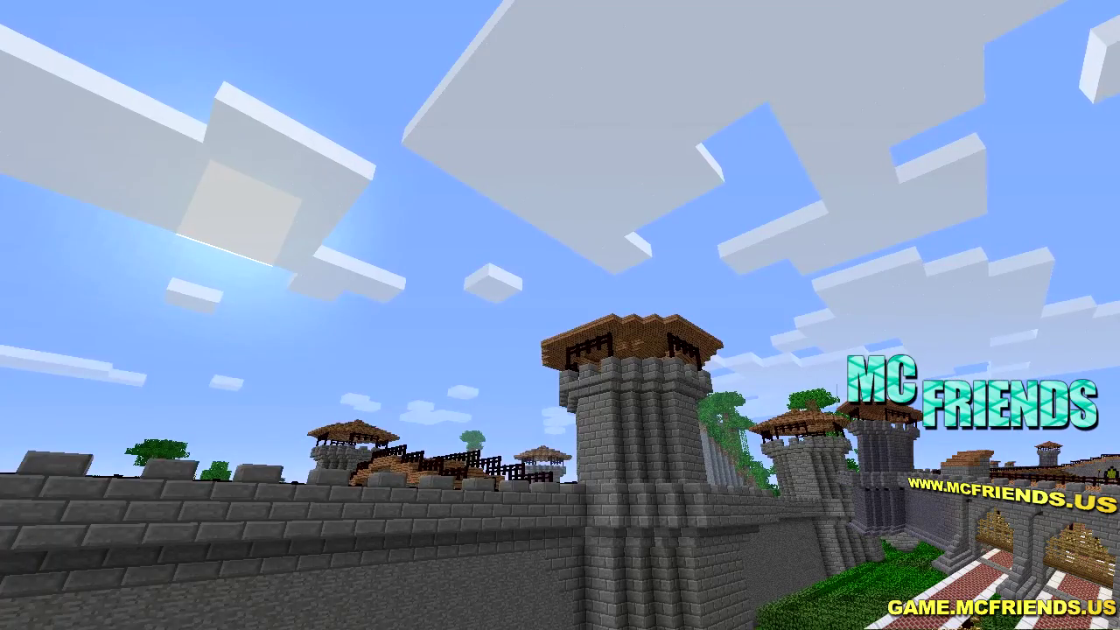
Teleport to the server's spawn point with the /spawn command
type("/s")
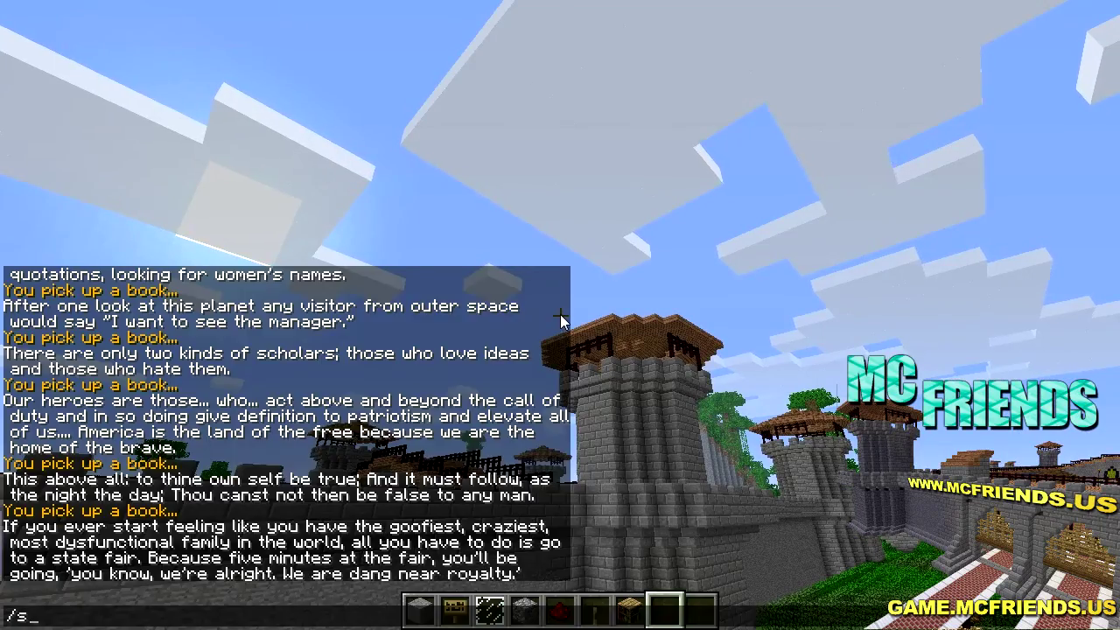
type("pawn")
key("Return")
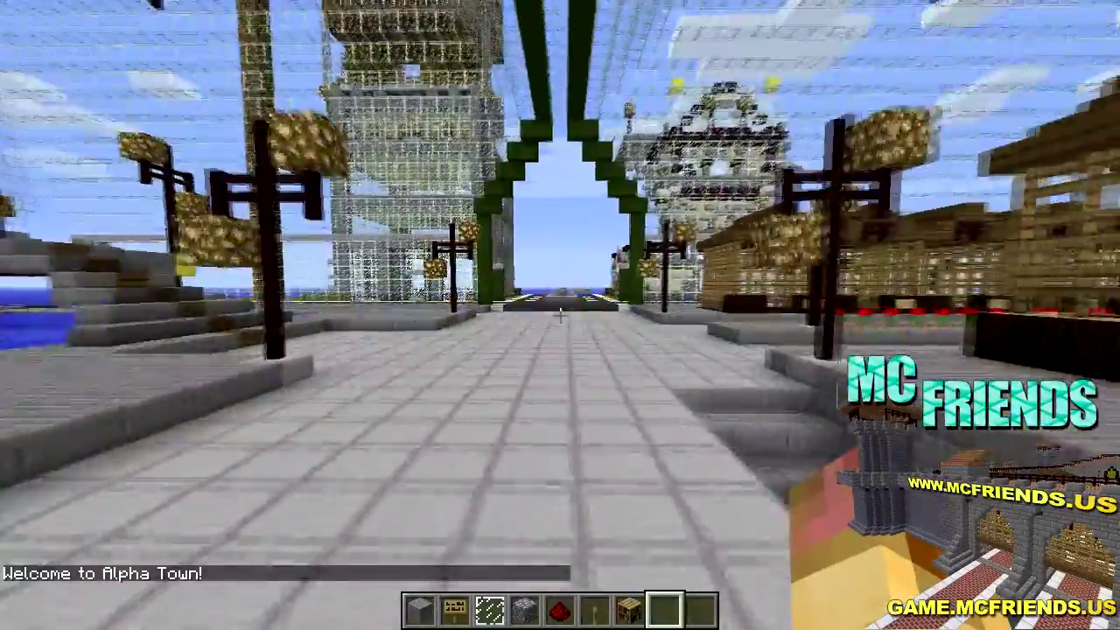
Walk from spawn through the green archway and along the road to the cobblestone building beside it
key("w")
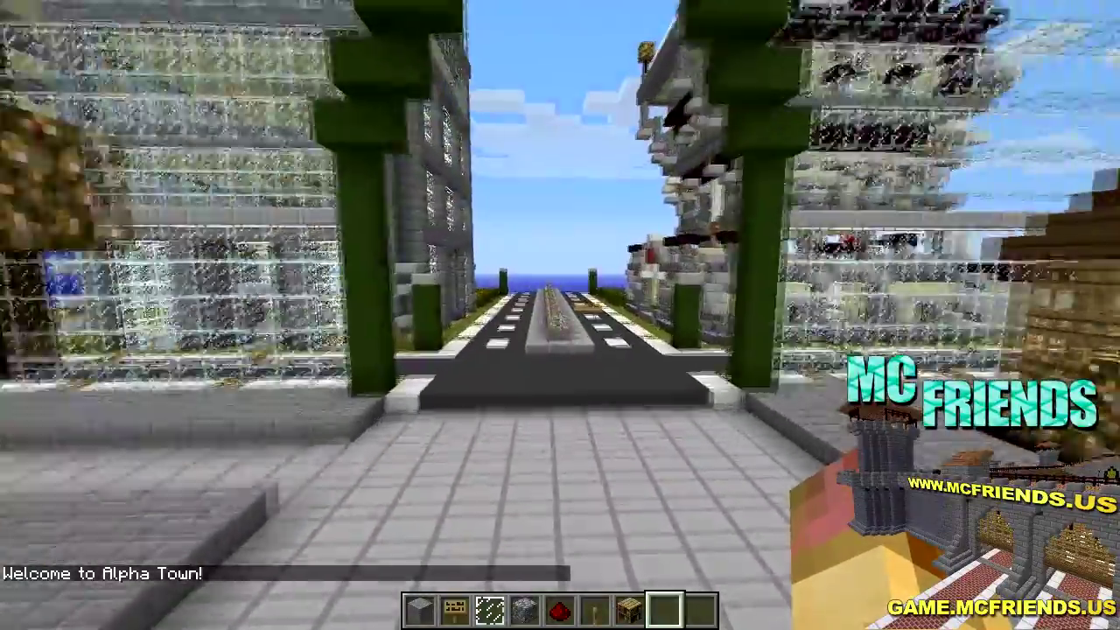
key("w")
key("w")
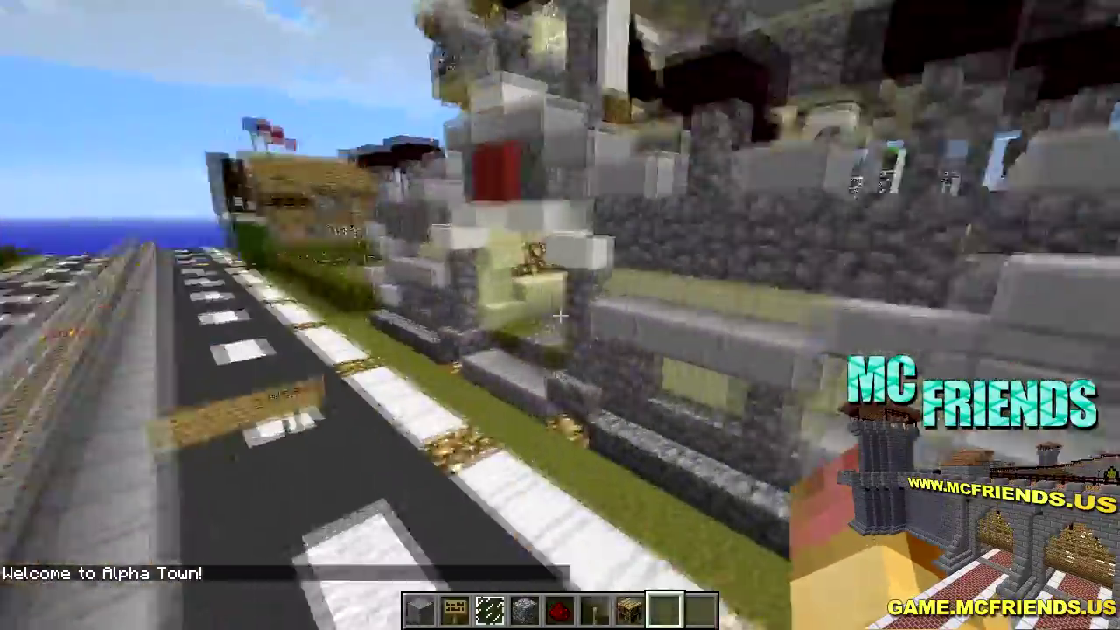
key("space")
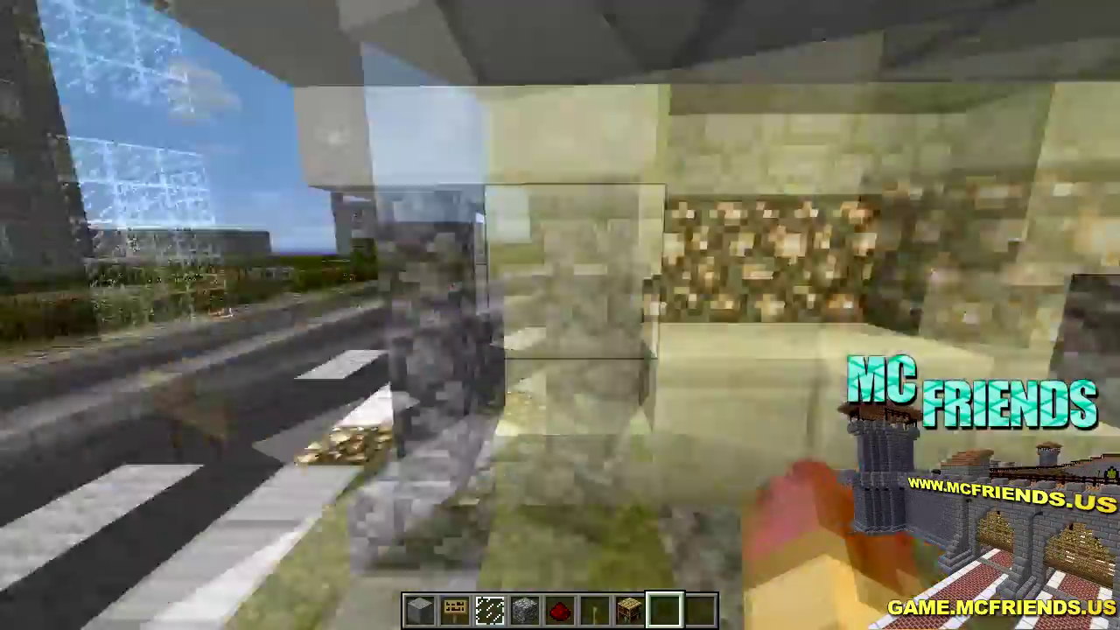
Enter the building, go to the sign beside the Invisible MAZE entrance, and ride its [Lift Up] to the floor above
key("w")
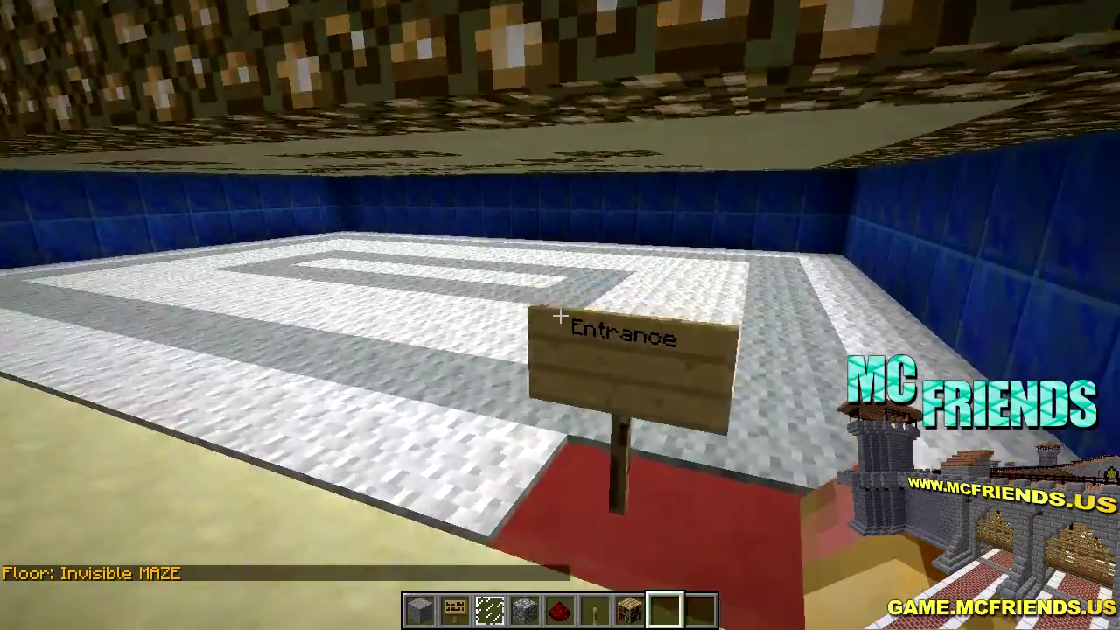
key("d")
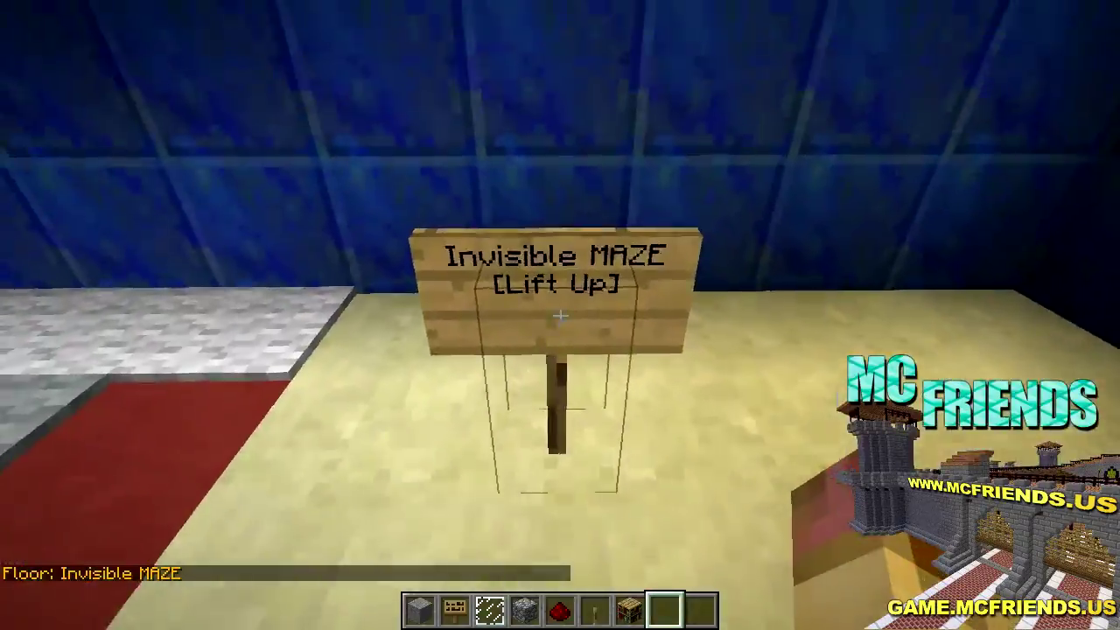
right_click(560, 315)
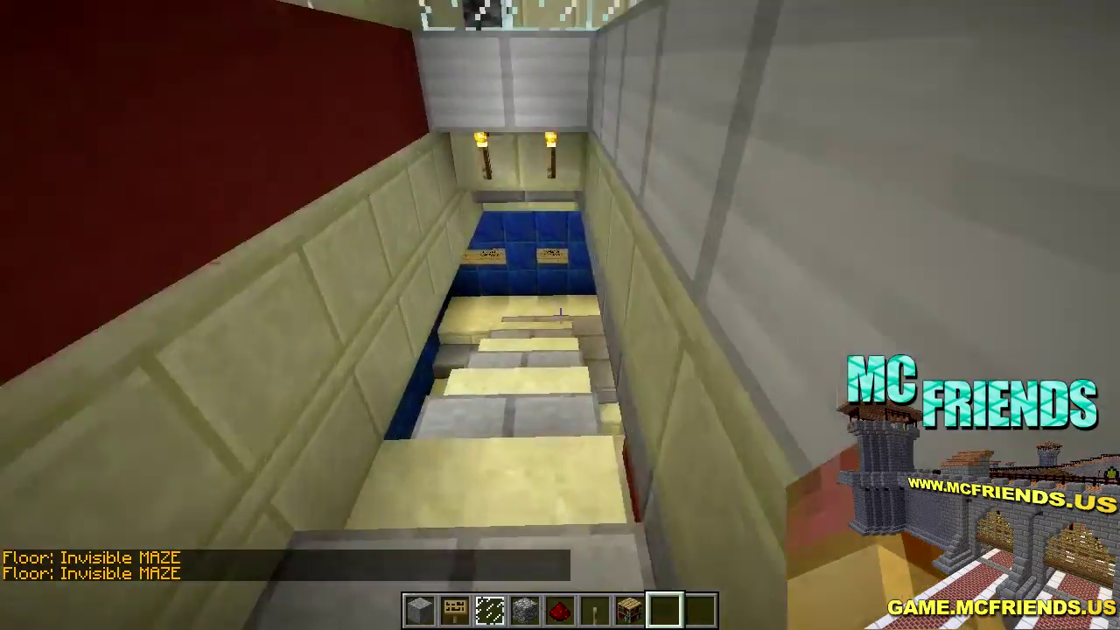
Go down the stairs, walk to the lit blocks amid the chest-lined workshop room, and show the player character from the front in third person
key("w")
key("w")
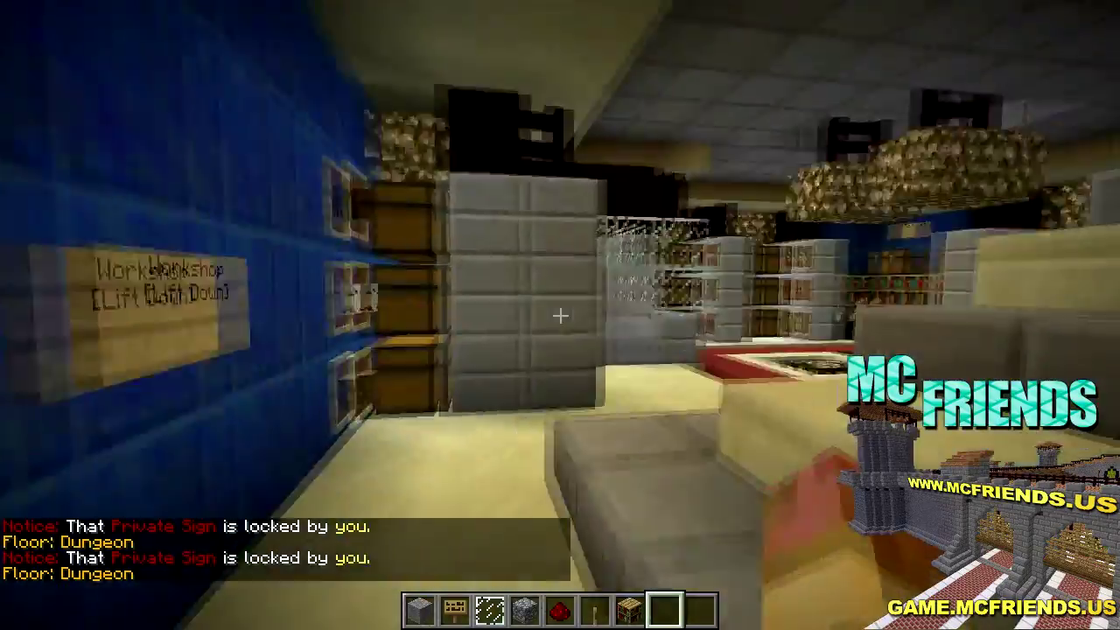
key("w")
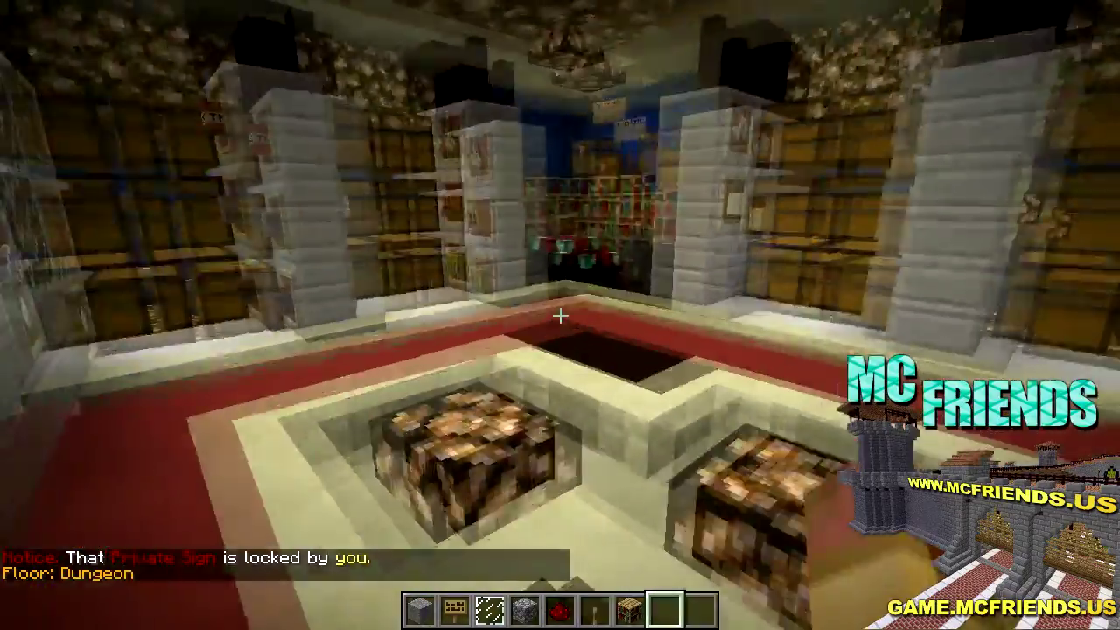
key("w")
key("F5")
key("F5")
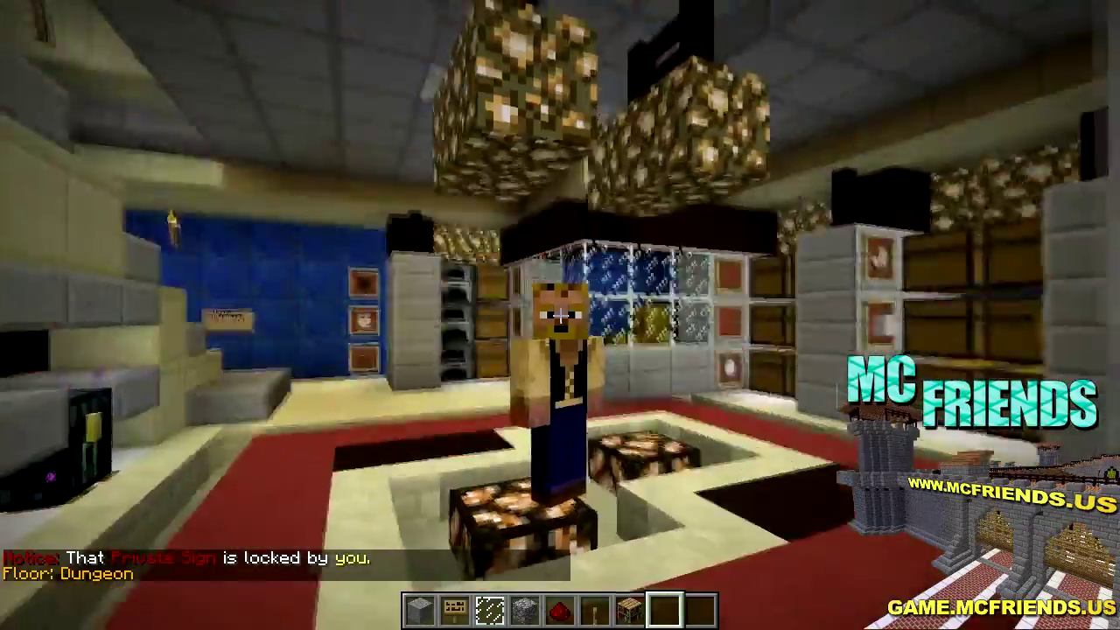